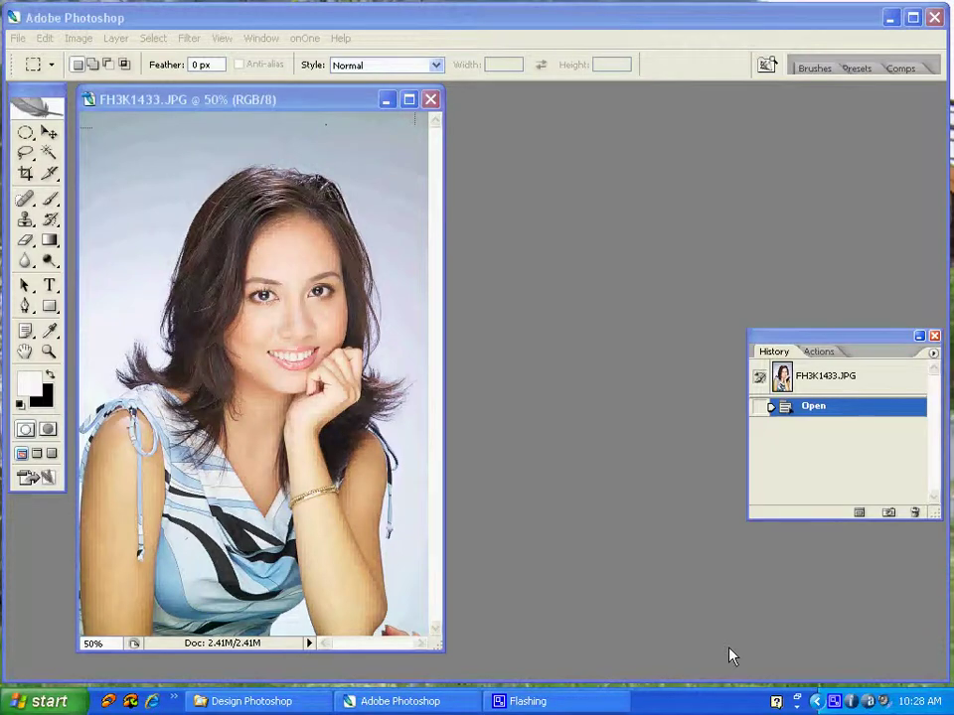
Maximize the portrait window and zoom to about 286% on the forehead and eyes
click(408, 99)
key(z)
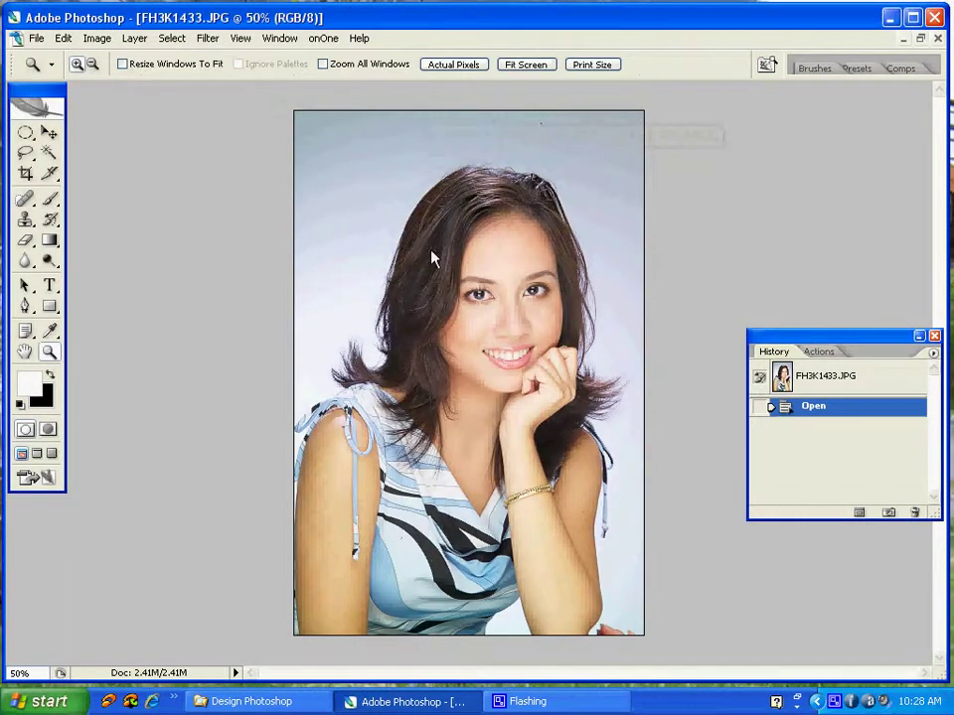
drag(433, 258, 596, 243)
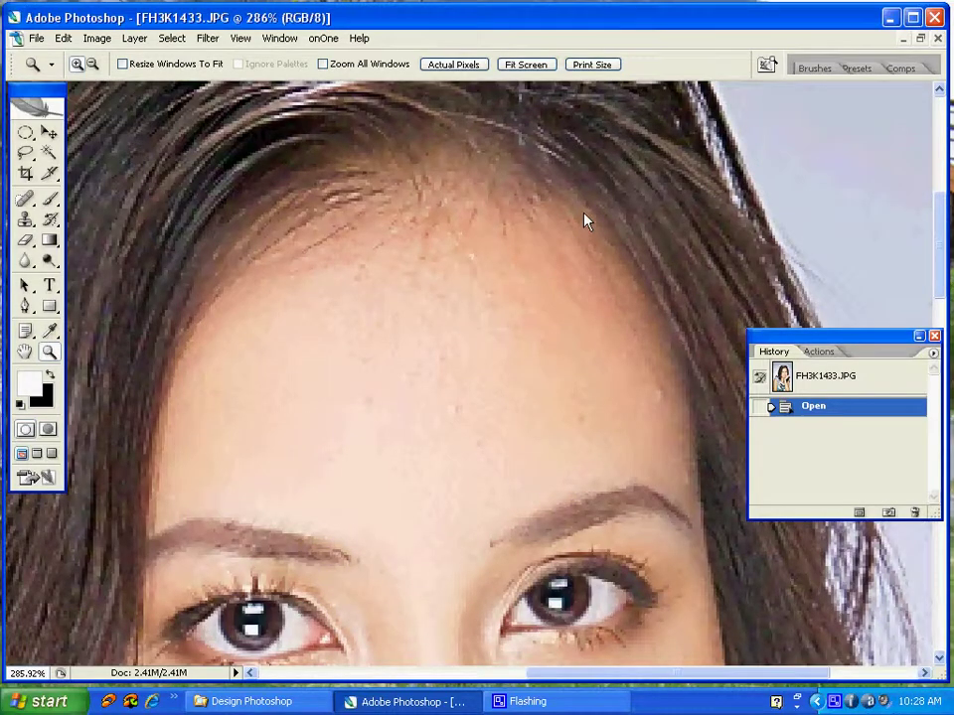
Pan around the face to centre the mouth and move the History panel up
scroll(491, 490, down, 3)
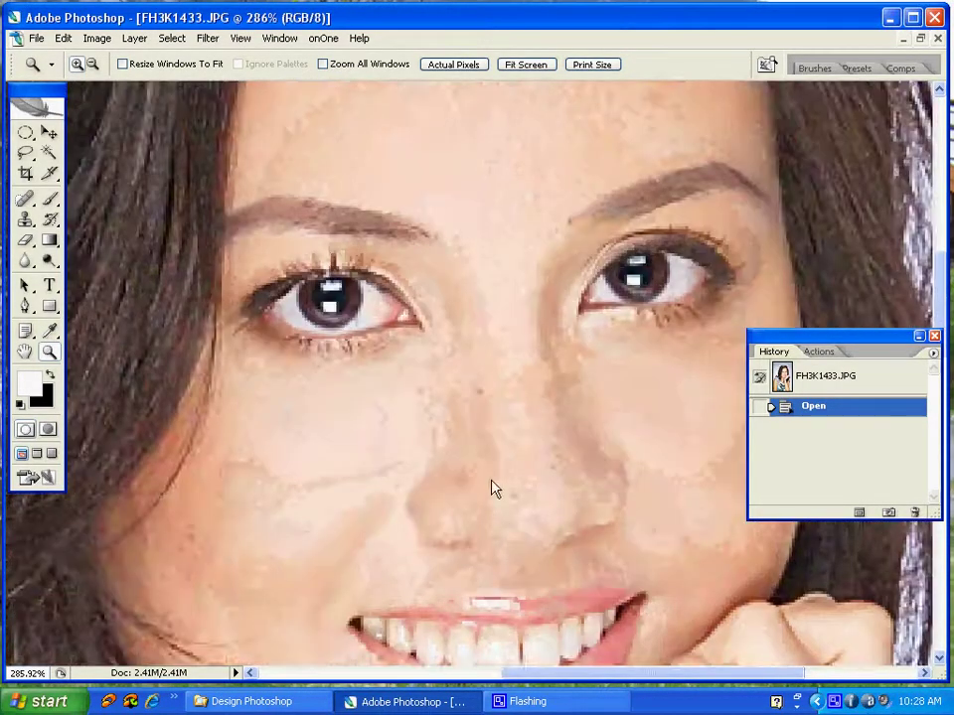
scroll(530, 411, down, 3)
scroll(532, 390, up, 2)
scroll(531, 390, up, 1)
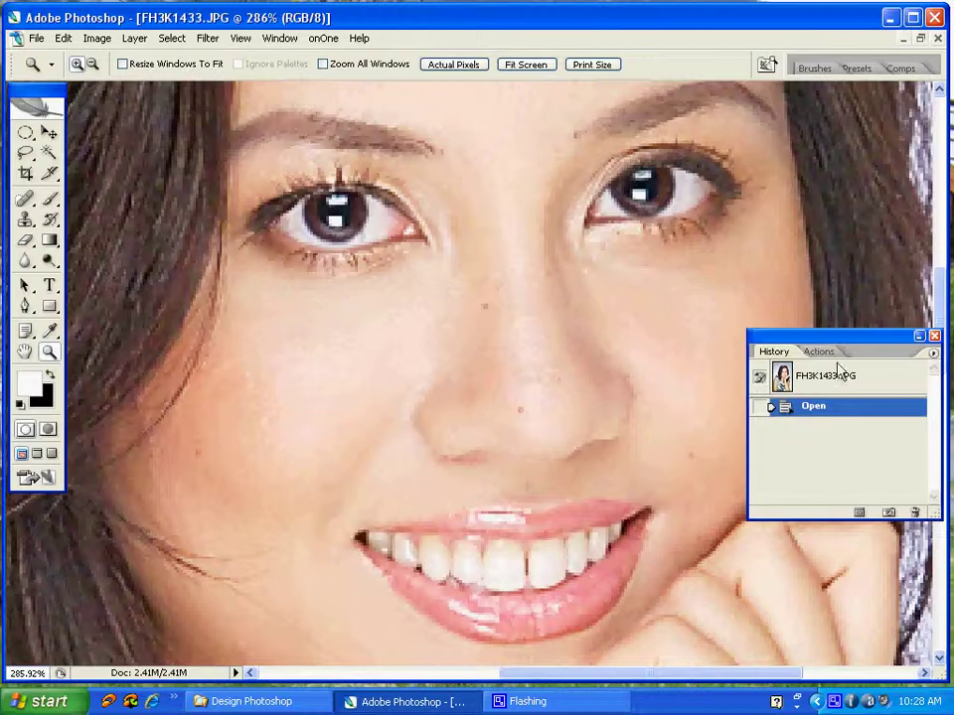
scroll(536, 462, down, 3)
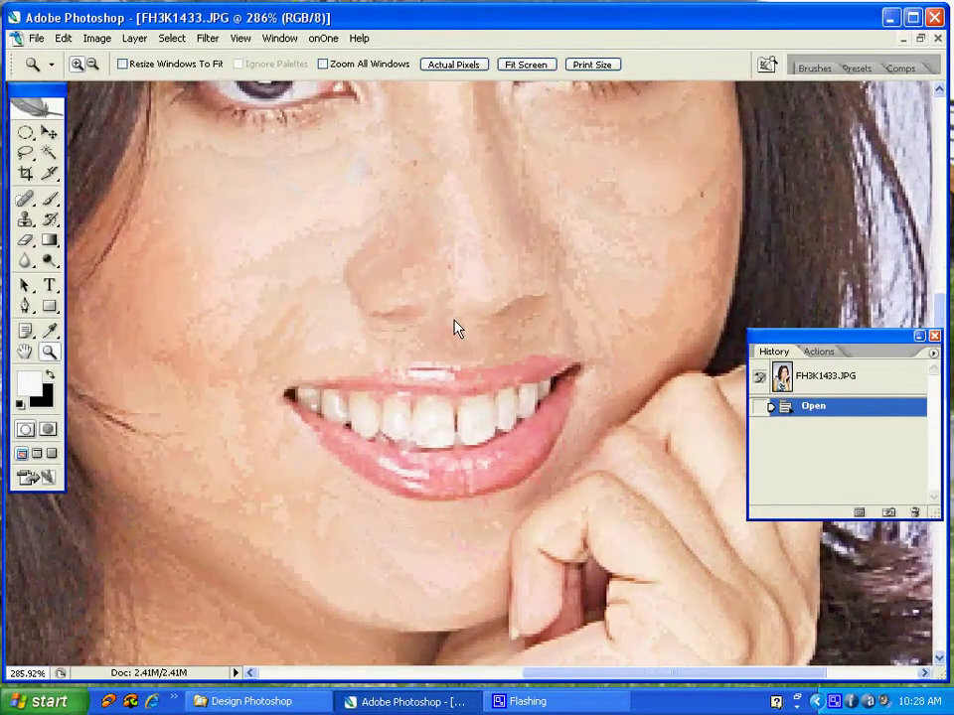
scroll(521, 294, up, 4)
scroll(600, 508, up, 4)
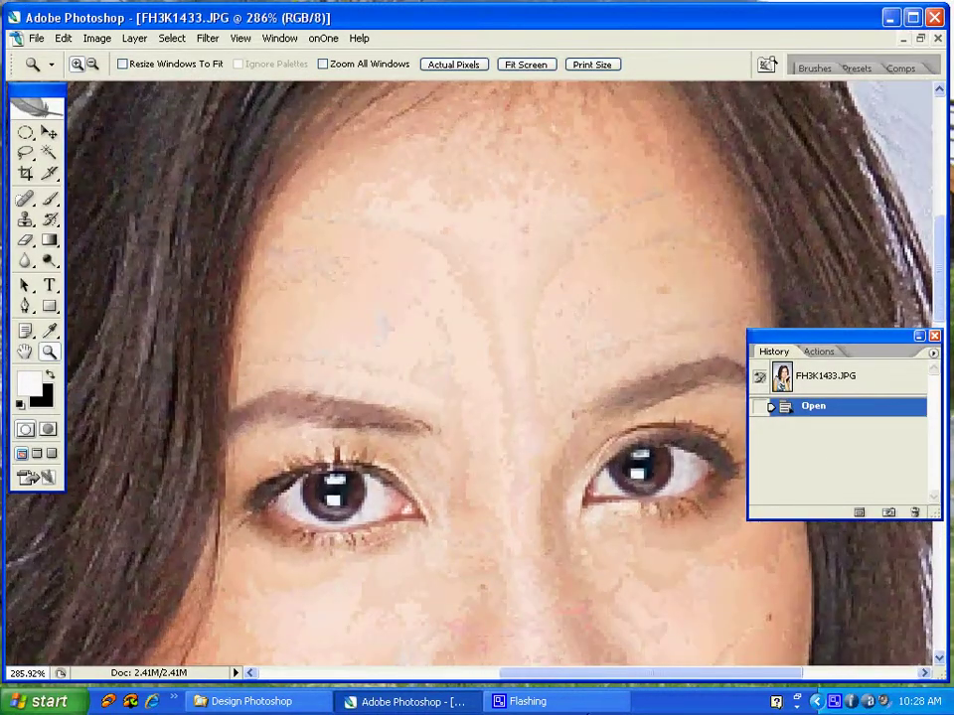
scroll(535, 596, down, 2)
scroll(563, 533, down, 2)
drag(562, 533, 609, 388)
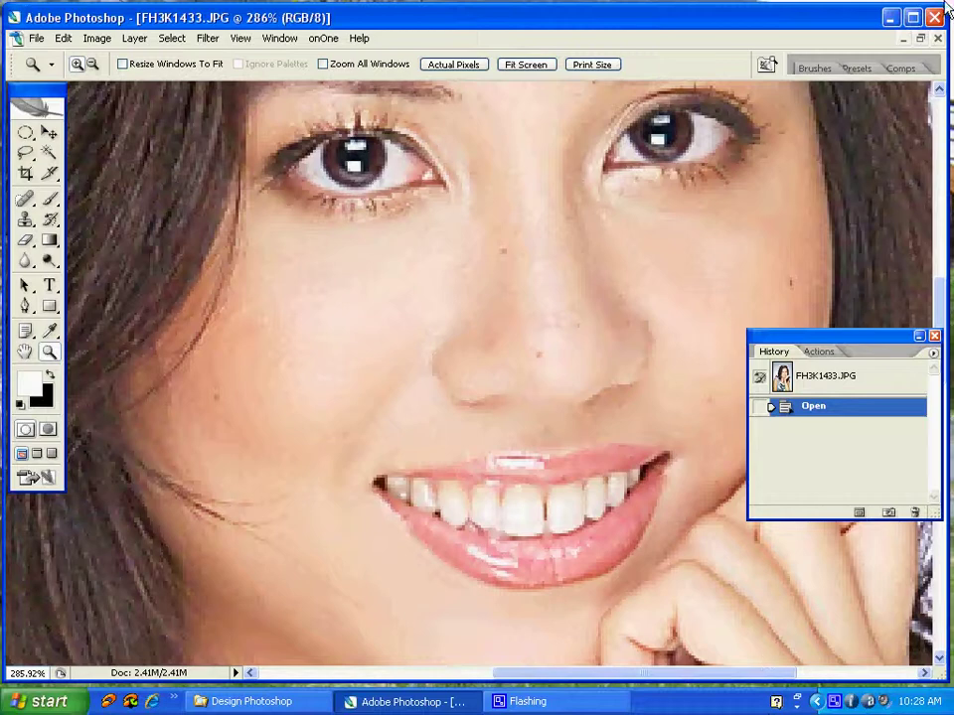
drag(879, 353, 864, 106)
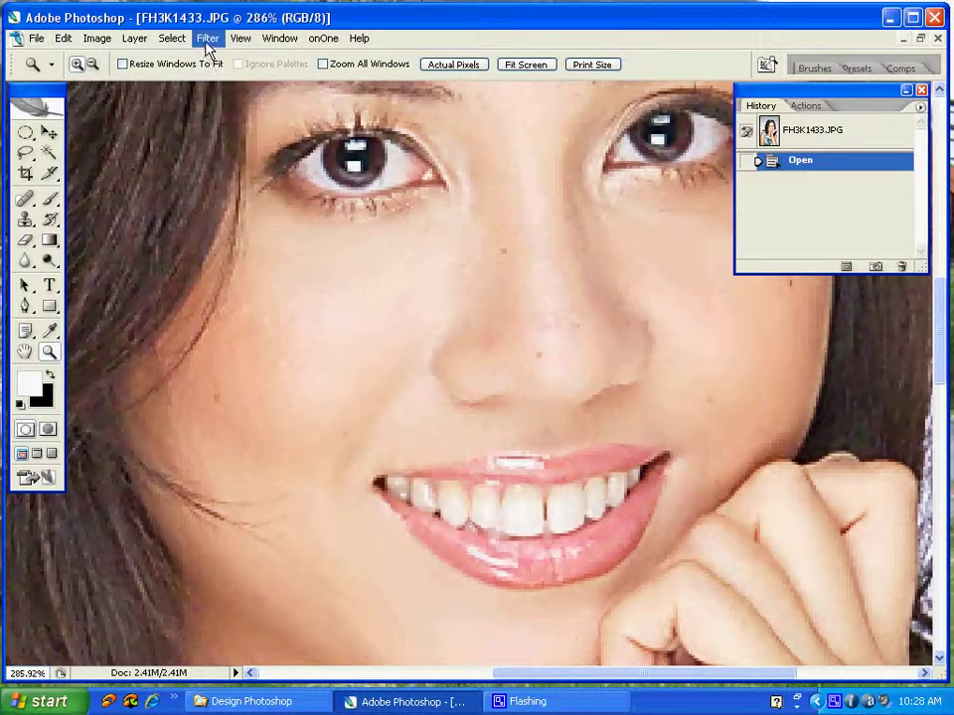
Run Neat Image Reduce Noise and load the .dnp profile from D:\Design Photoshop\min da
click(207, 40)
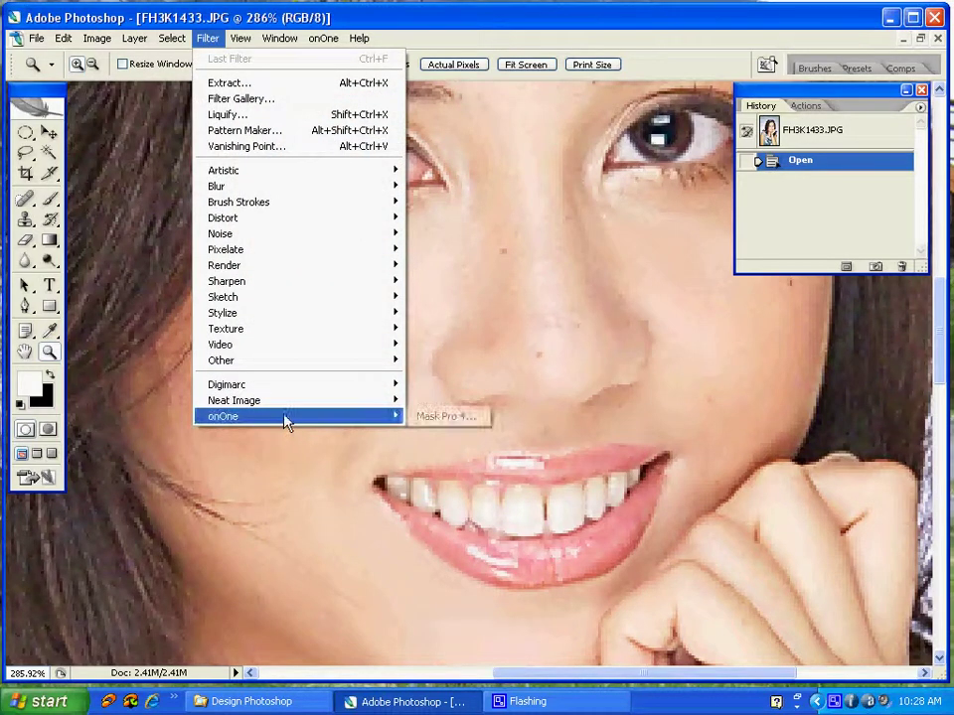
mouse_move(234, 400)
click(452, 400)
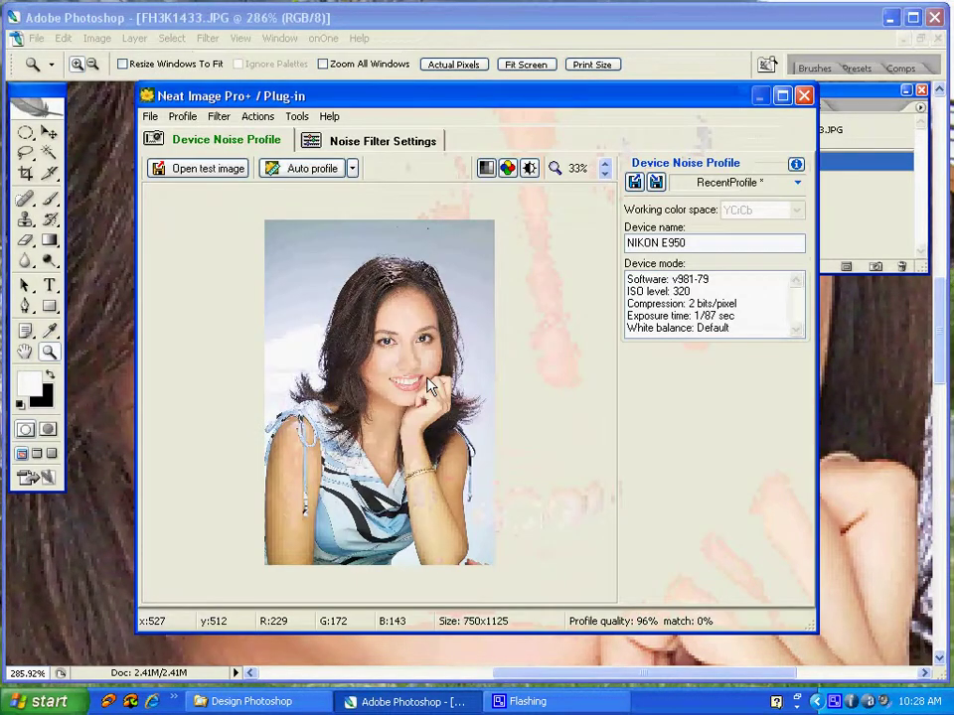
click(633, 184)
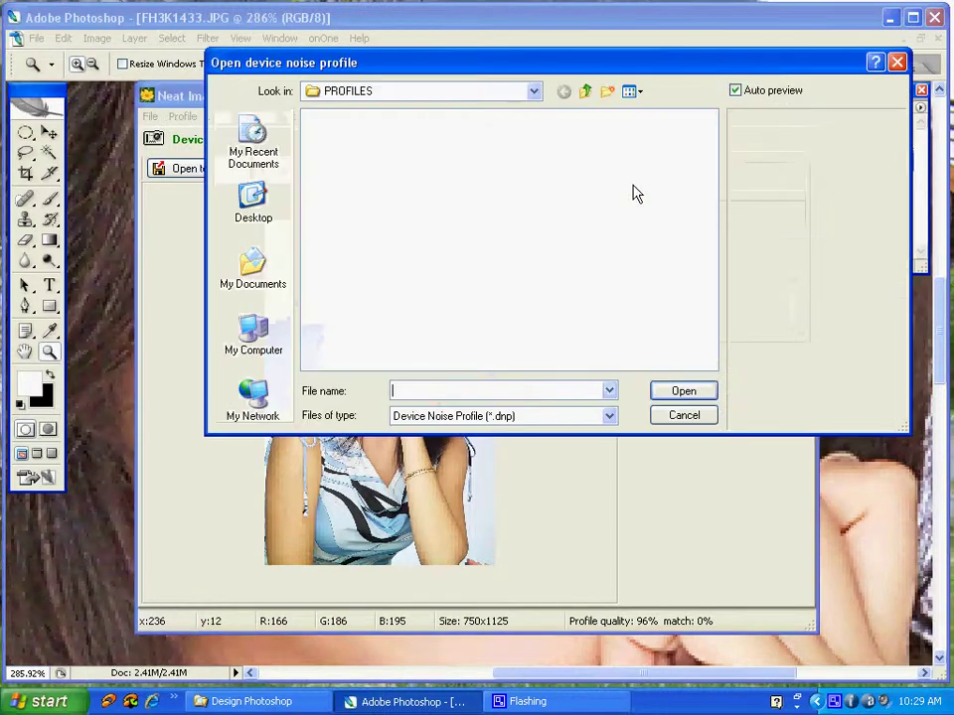
click(266, 340)
double_click(338, 136)
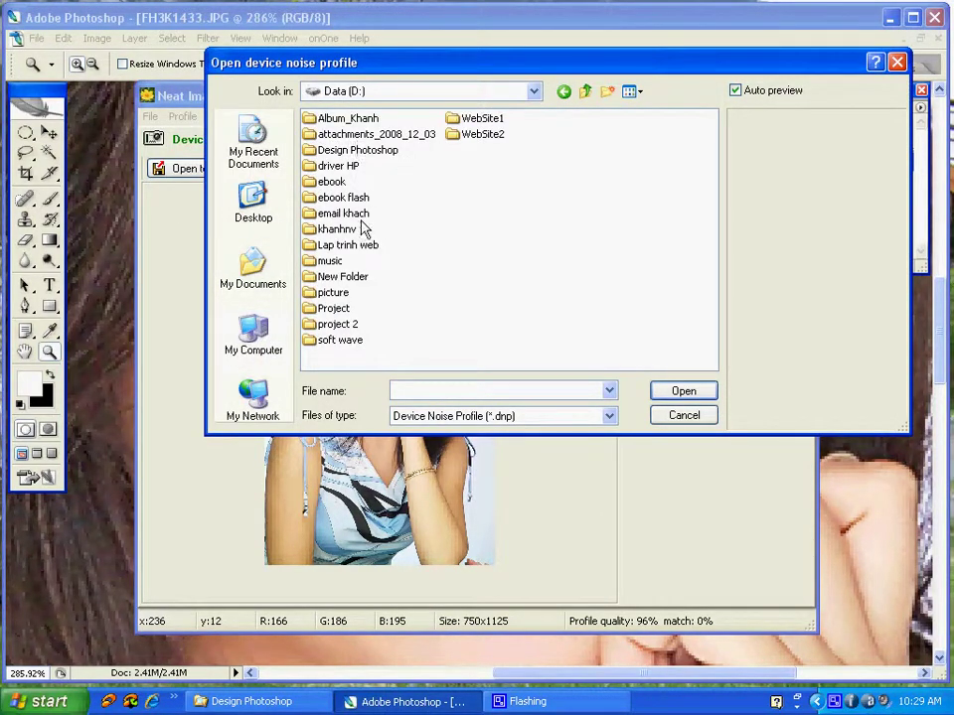
double_click(347, 149)
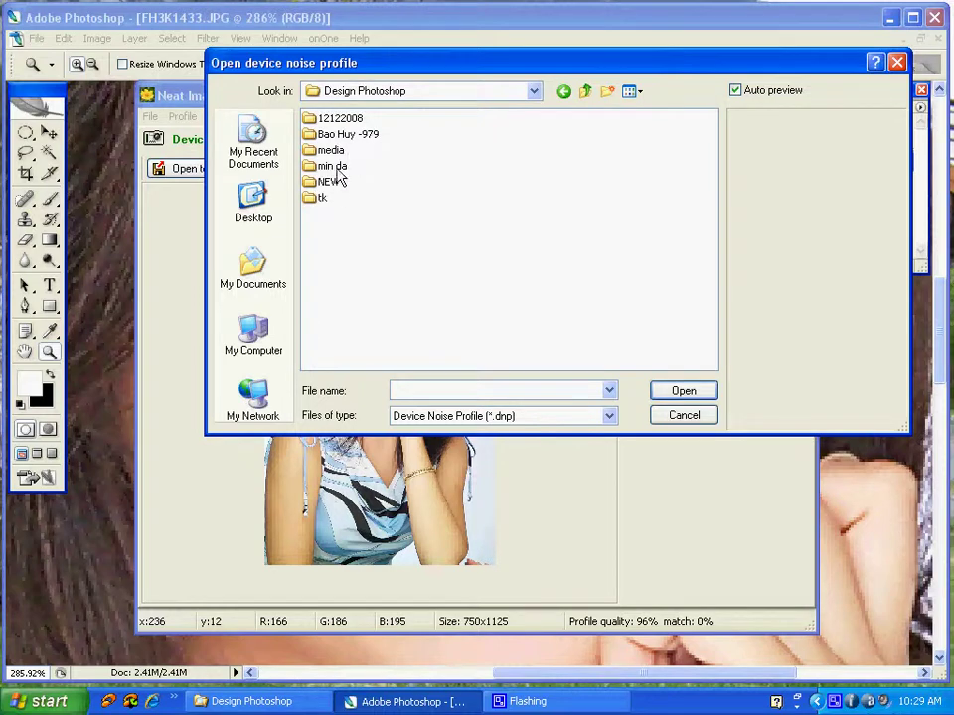
double_click(333, 166)
click(346, 135)
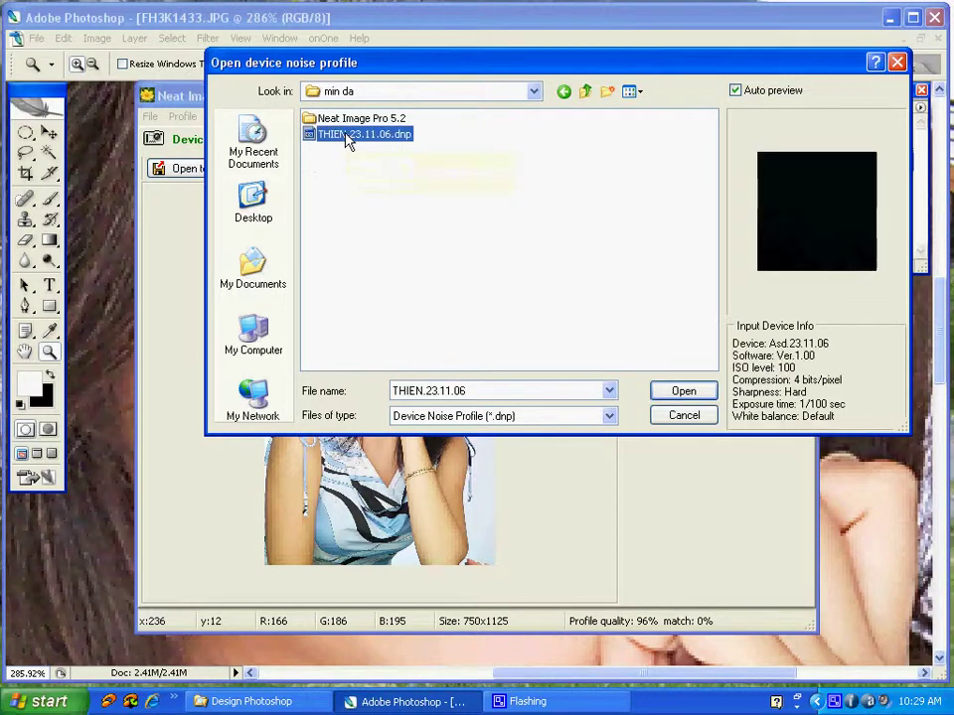
click(662, 398)
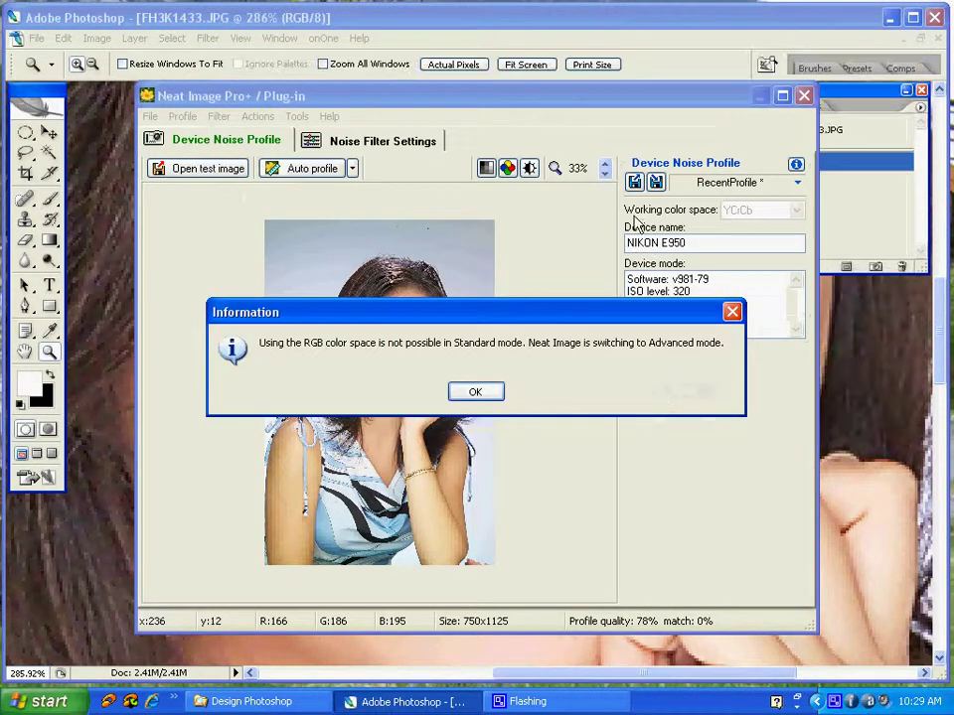
click(475, 394)
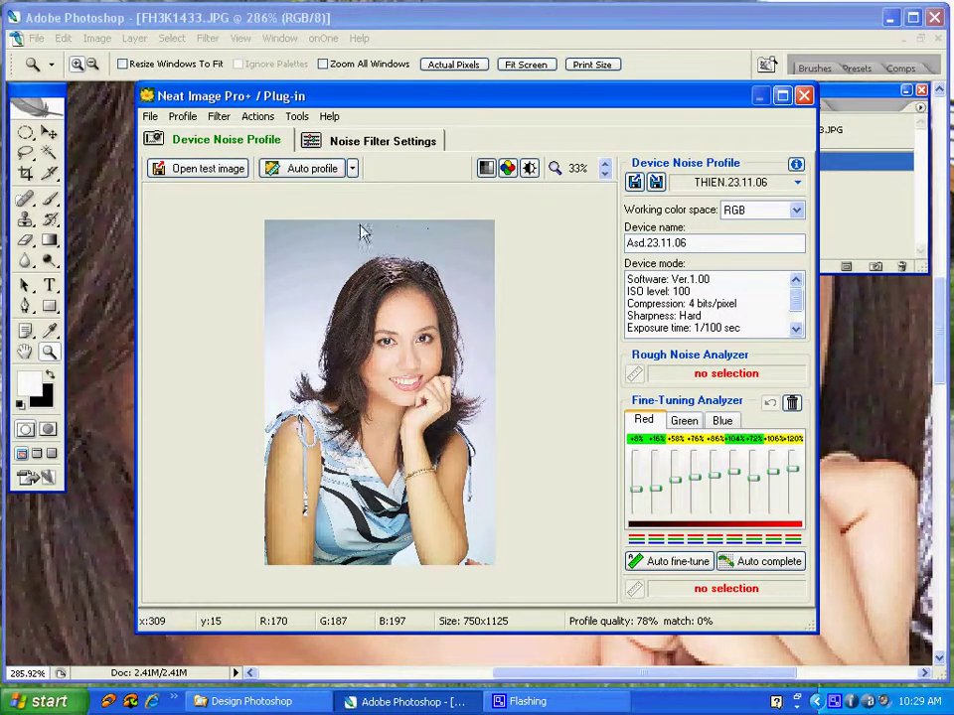
Load the 'hieu 25-02-2008' .nfp filter preset from D:\Design Photoshop\min da
click(389, 144)
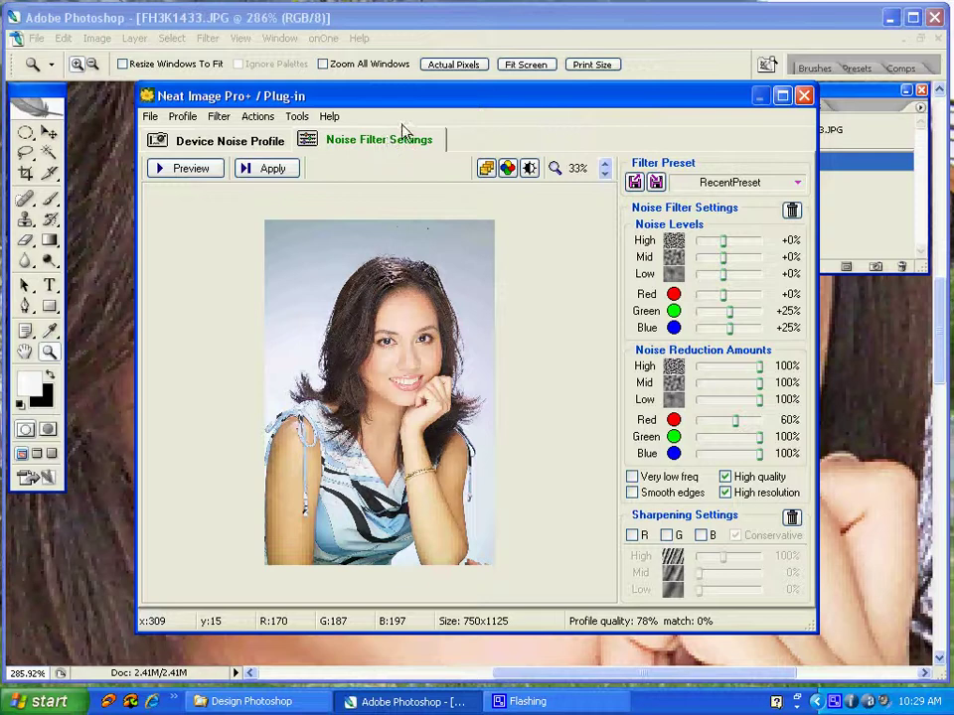
click(636, 185)
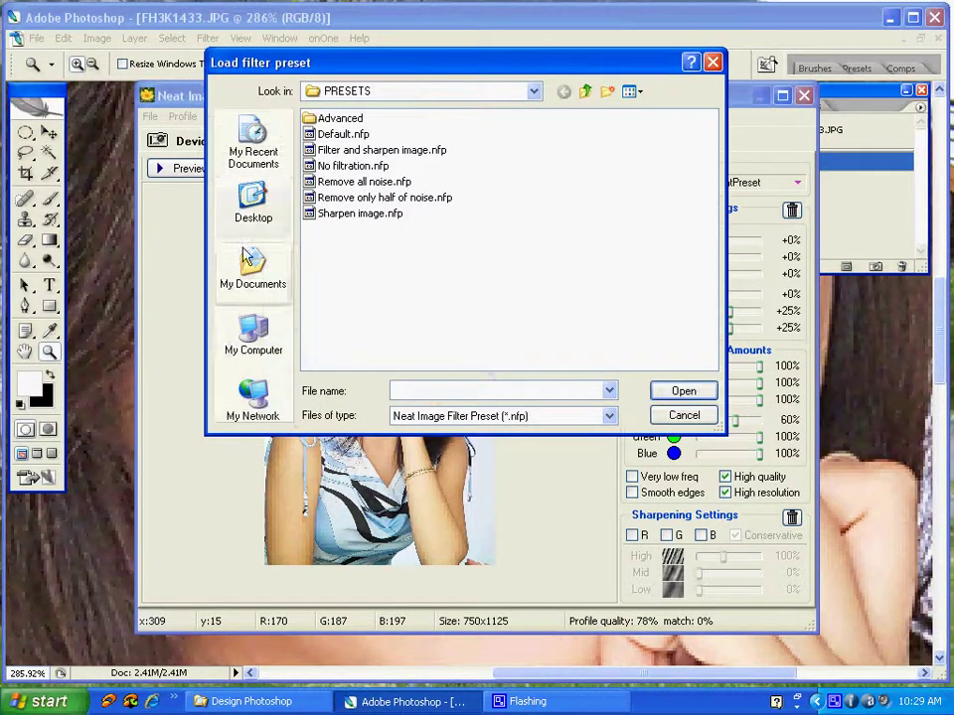
click(259, 343)
double_click(336, 135)
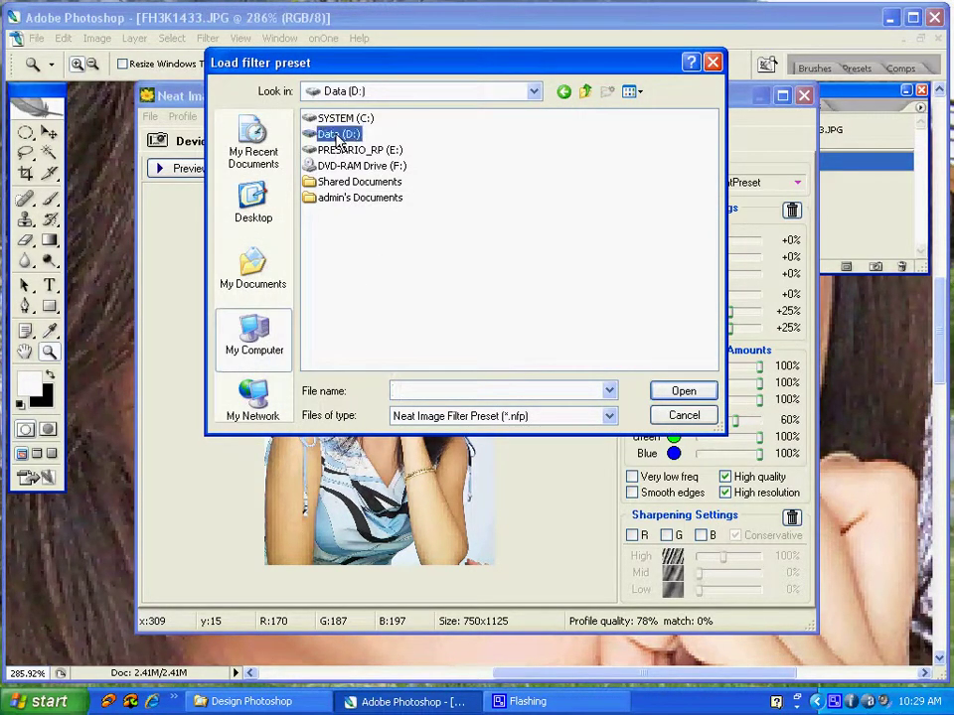
click(350, 151)
double_click(349, 154)
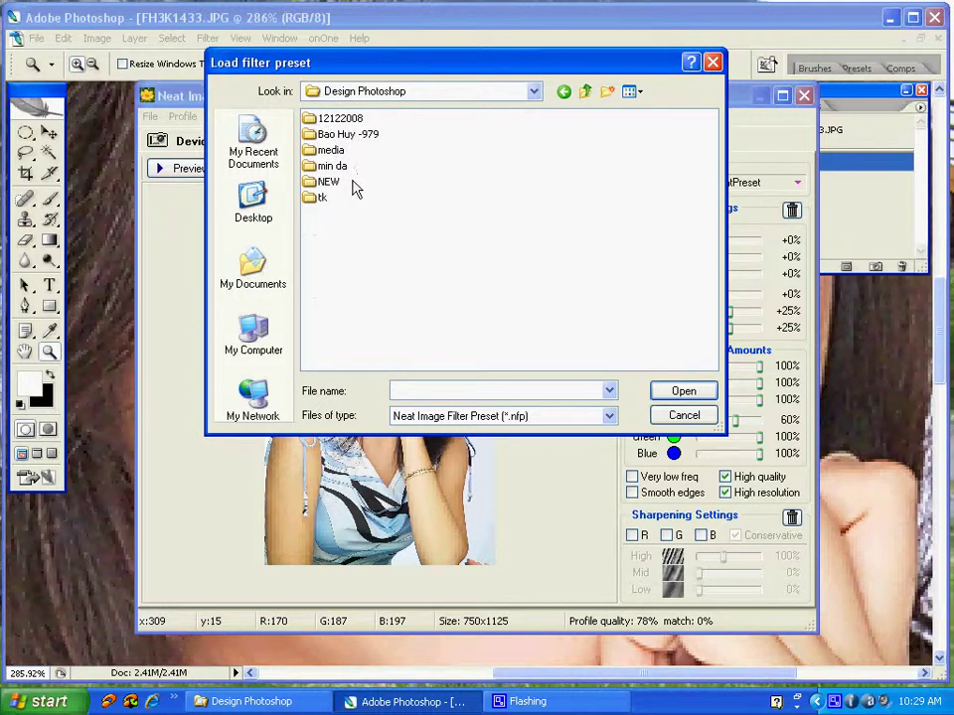
double_click(333, 166)
click(322, 134)
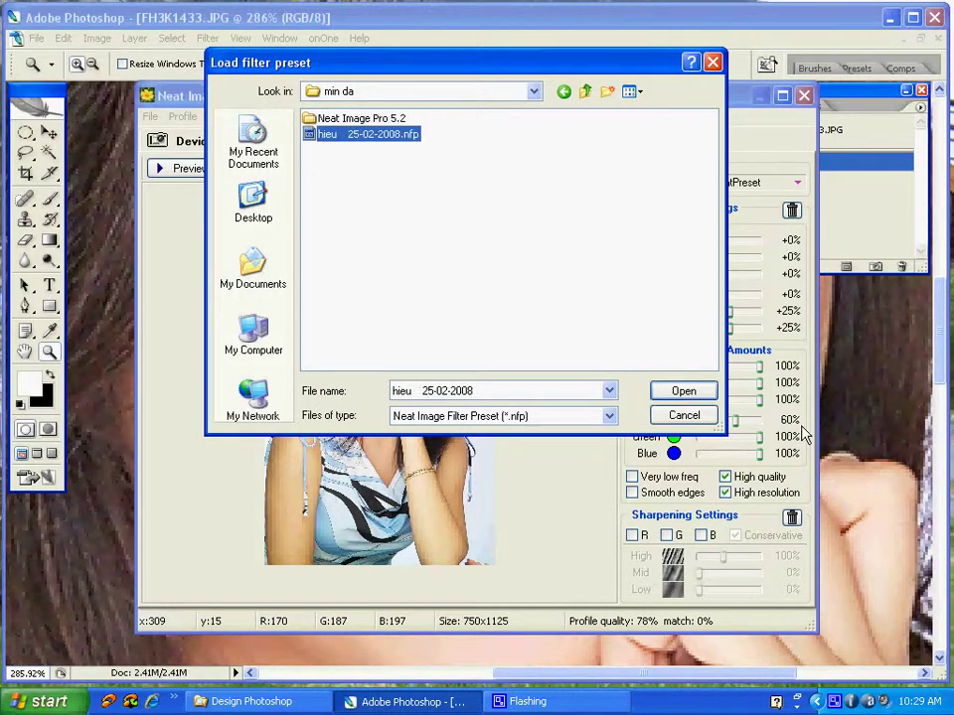
click(673, 392)
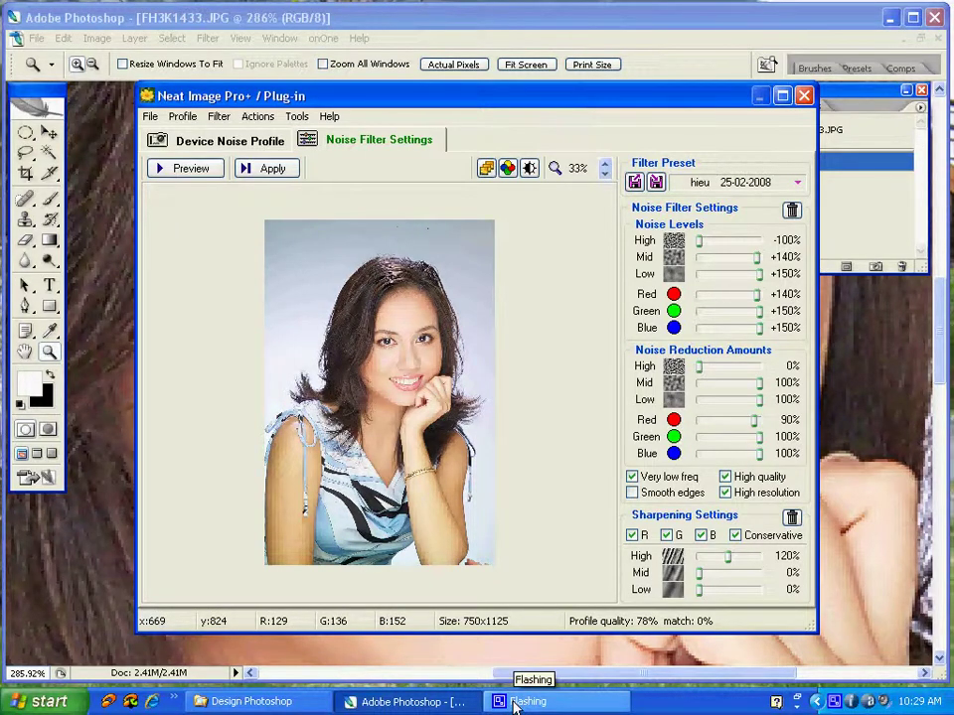
Position the preview box over the face to inspect the noise filtering
scroll(516, 695, down, 1)
scroll(526, 681, up, 1)
scroll(459, 425, up, 2)
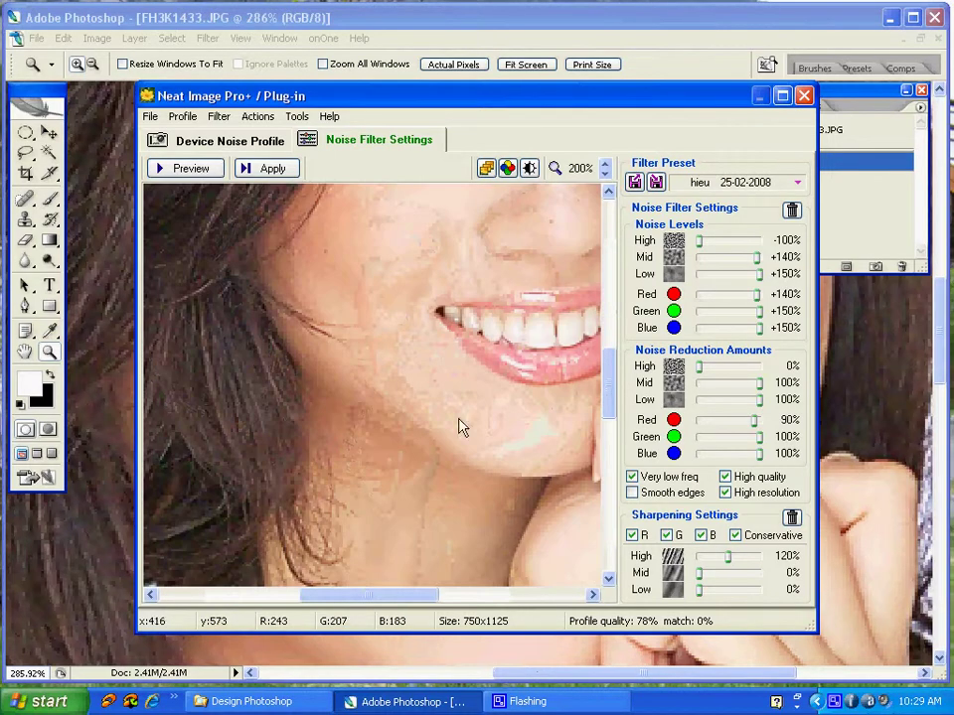
drag(459, 425, 235, 565)
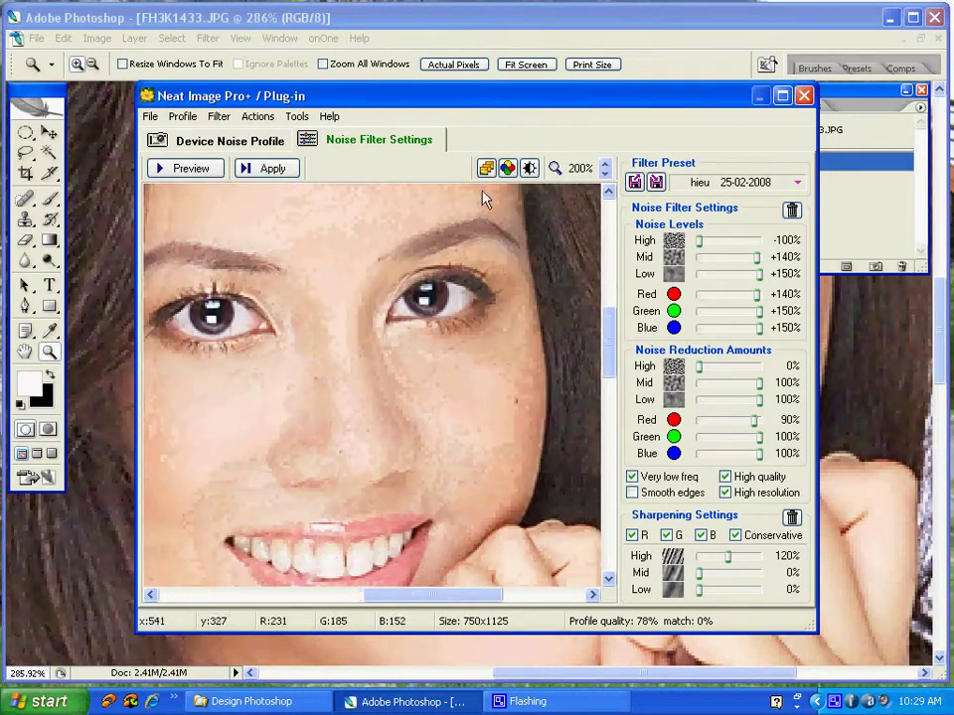
drag(247, 210, 597, 581)
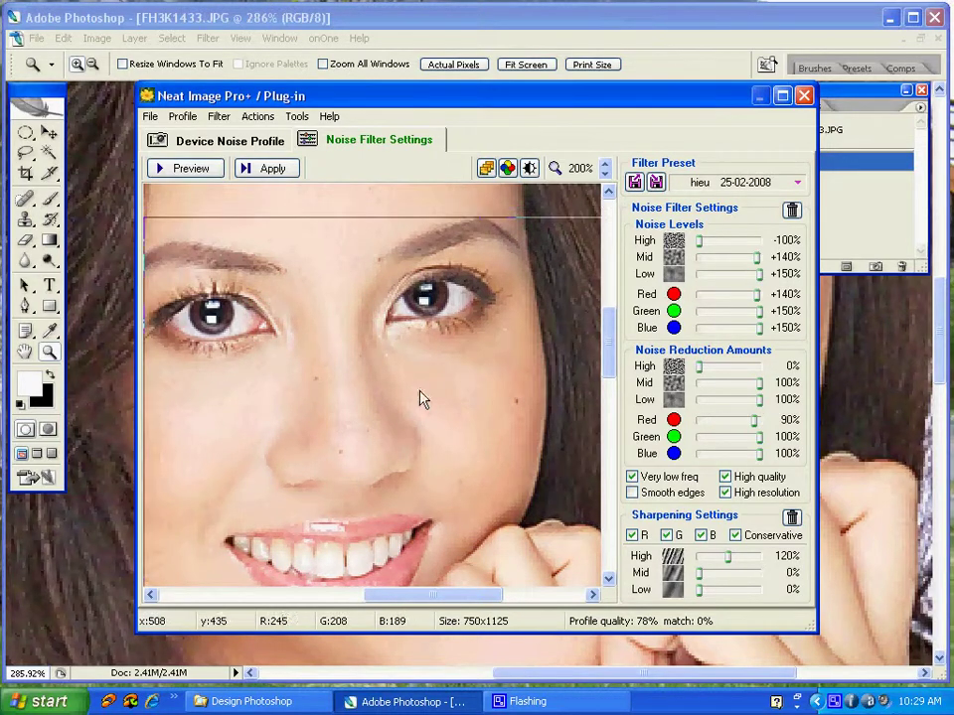
mouse_move(419, 596)
mouse_down()
mouse_move(387, 599)
mouse_move(380, 496)
mouse_up()
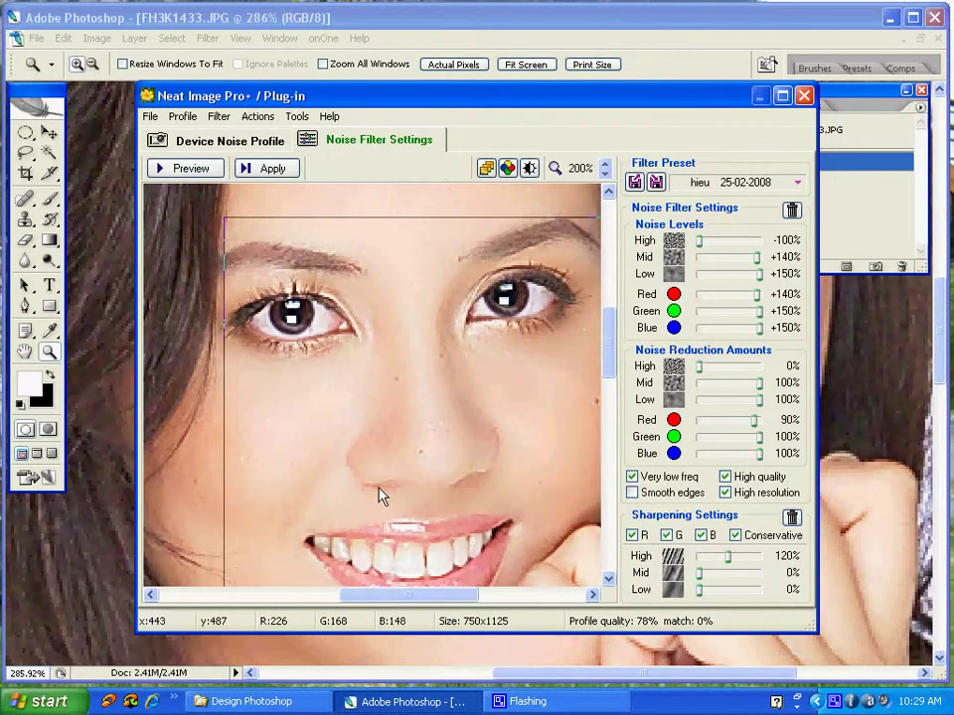
Turn off conservative sharpening, set Mid/Low noise to +45%/+55%, and High sharpening to 80%
click(734, 537)
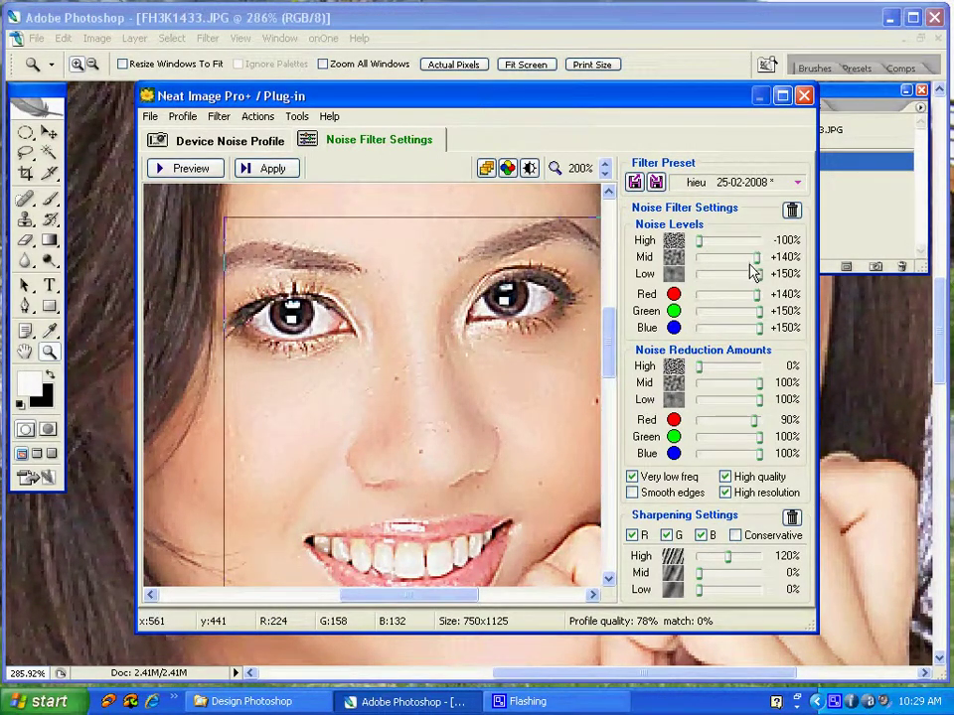
drag(752, 271, 735, 266)
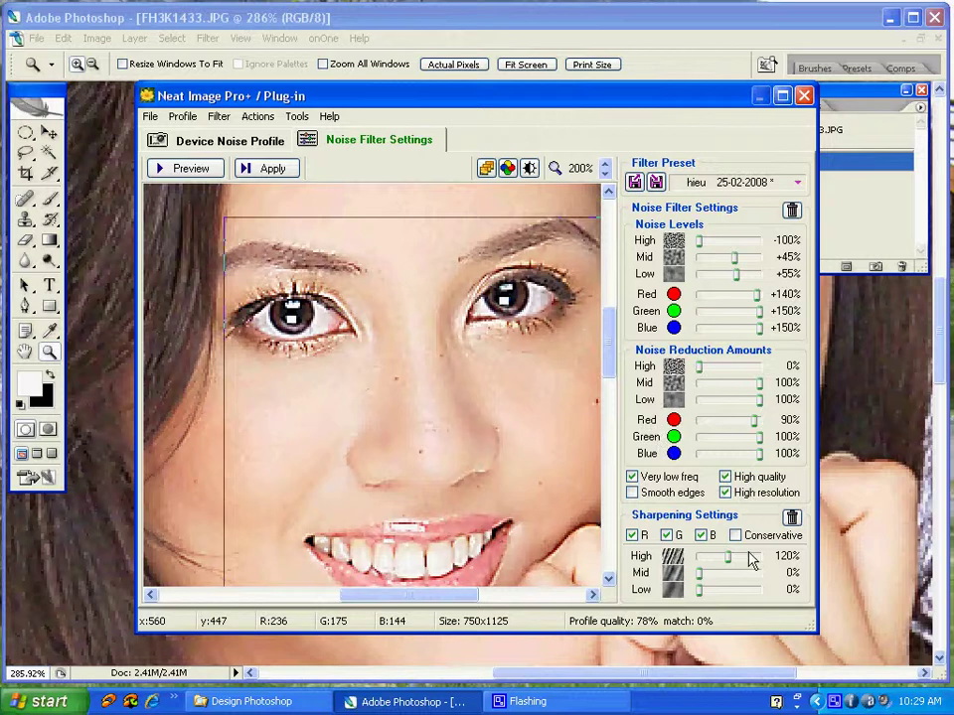
drag(728, 557, 719, 557)
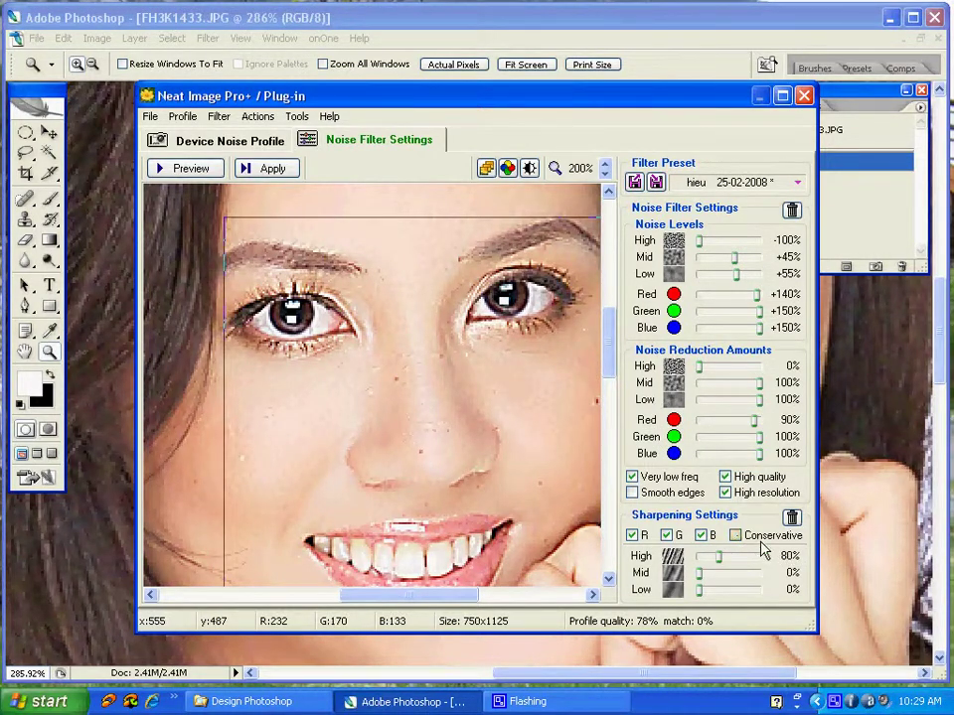
Move the preview box over the face and switch conservative sharpening back on
drag(396, 485, 420, 390)
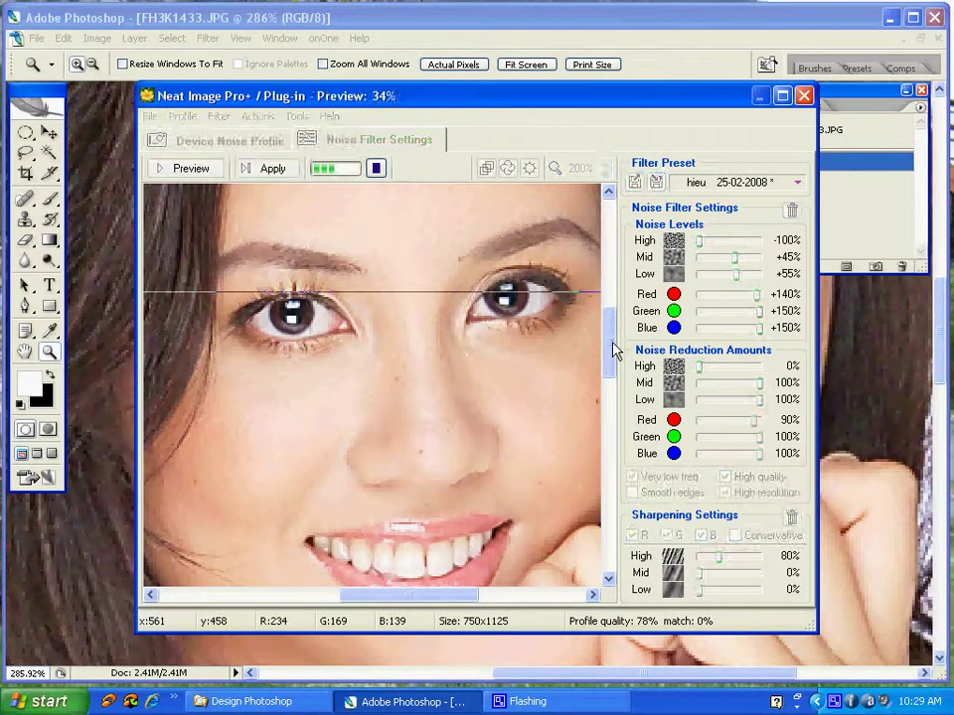
drag(613, 350, 614, 376)
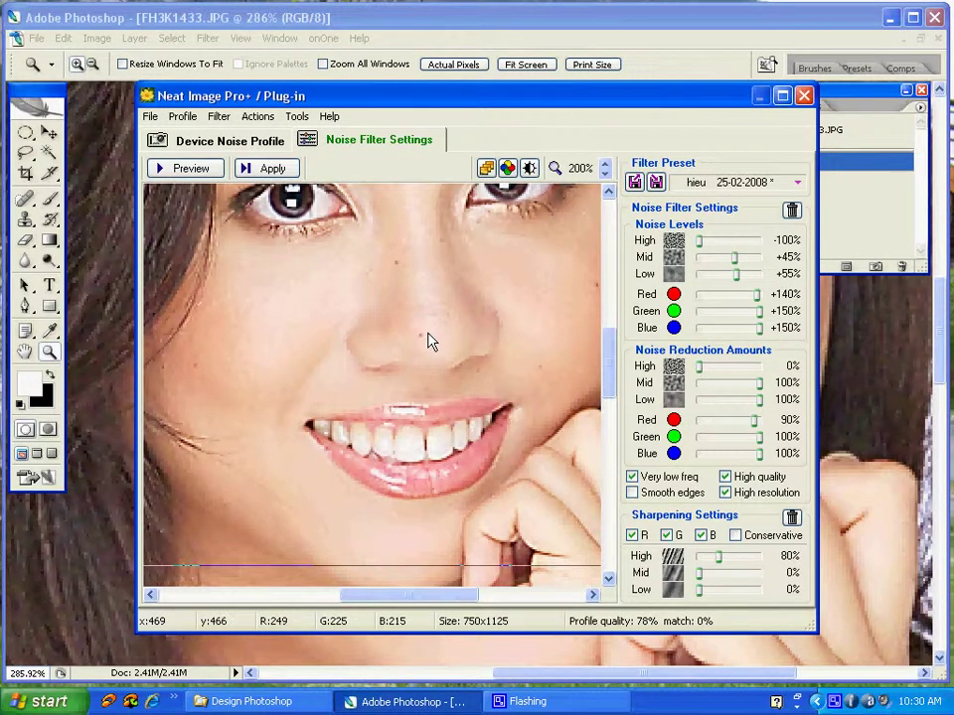
click(735, 536)
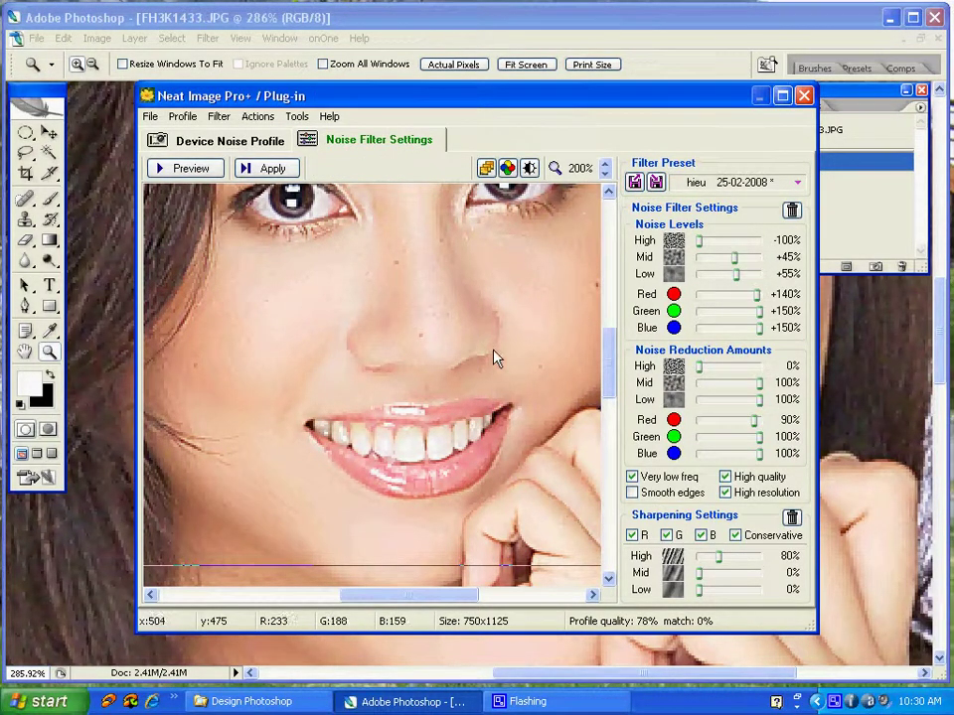
scroll(614, 343, up, 3)
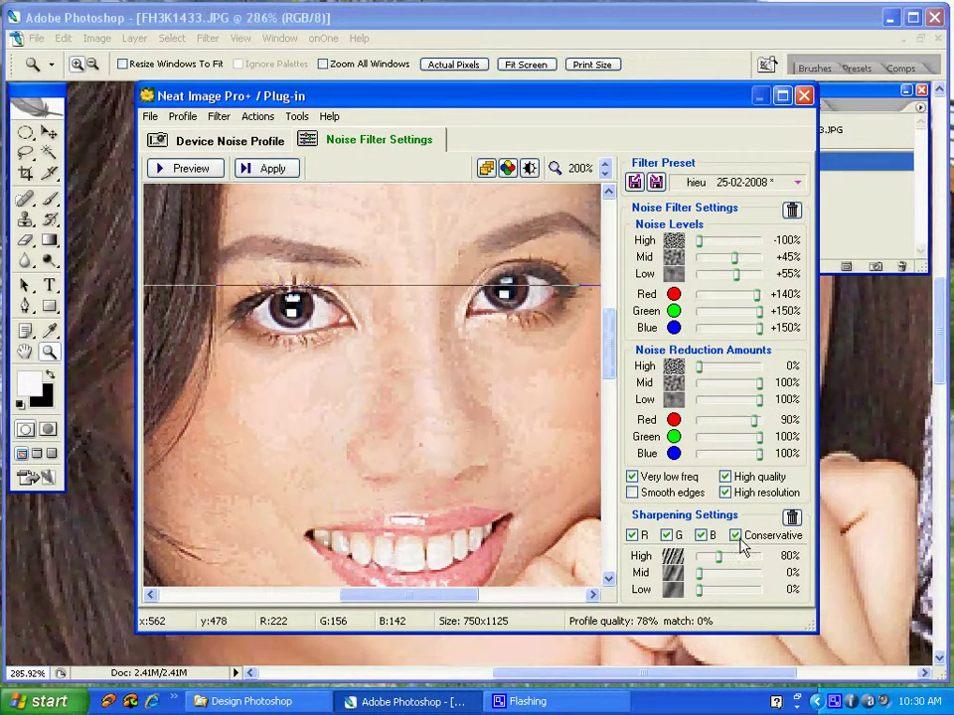
Raise High sharpening to 140% and check the preview across the face
drag(719, 557, 735, 557)
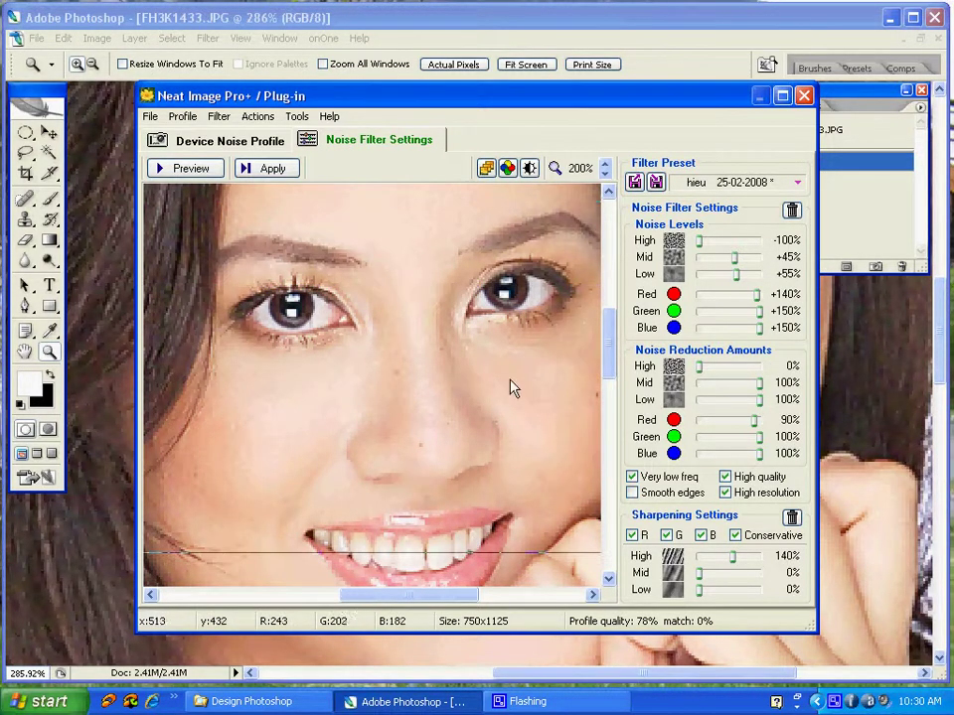
scroll(554, 353, up, 1)
scroll(555, 353, up, 1)
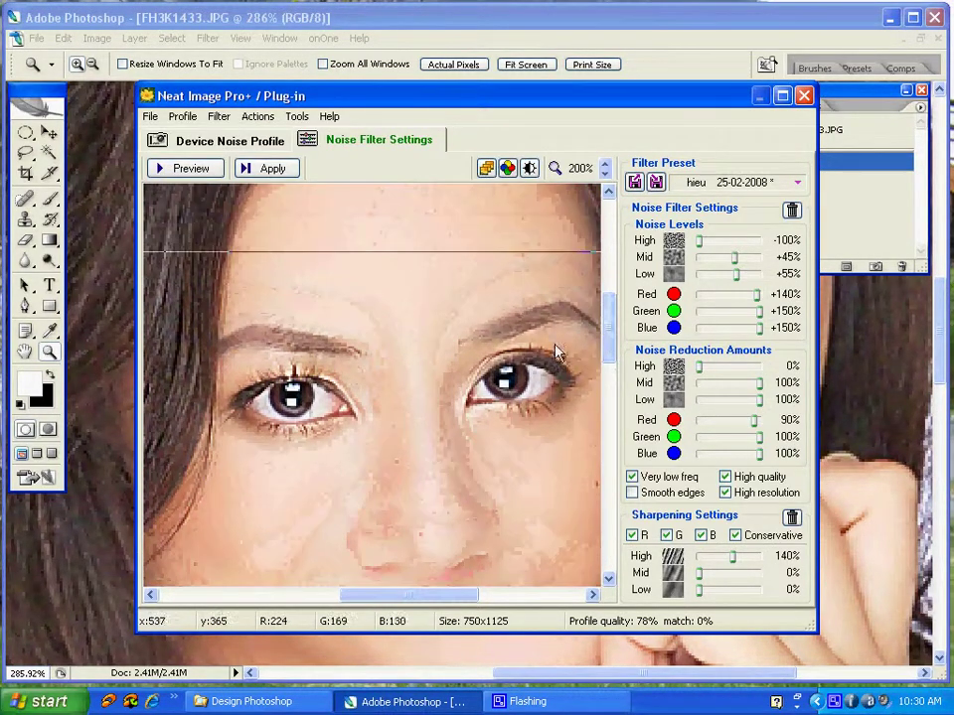
scroll(614, 335, up, 1)
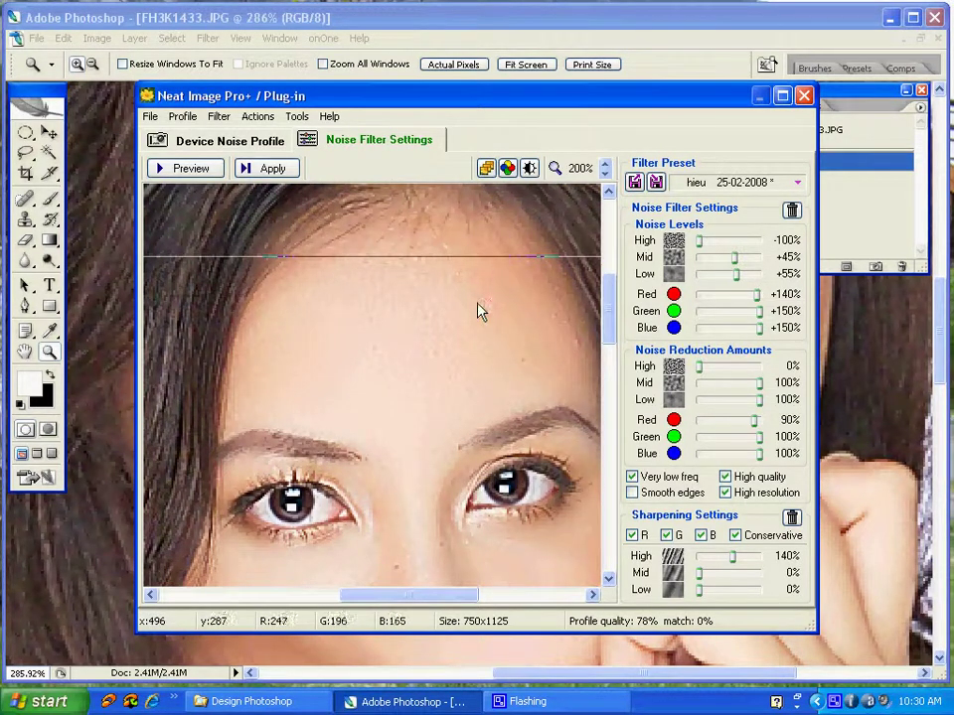
scroll(619, 338, down, 1)
scroll(619, 338, down, 3)
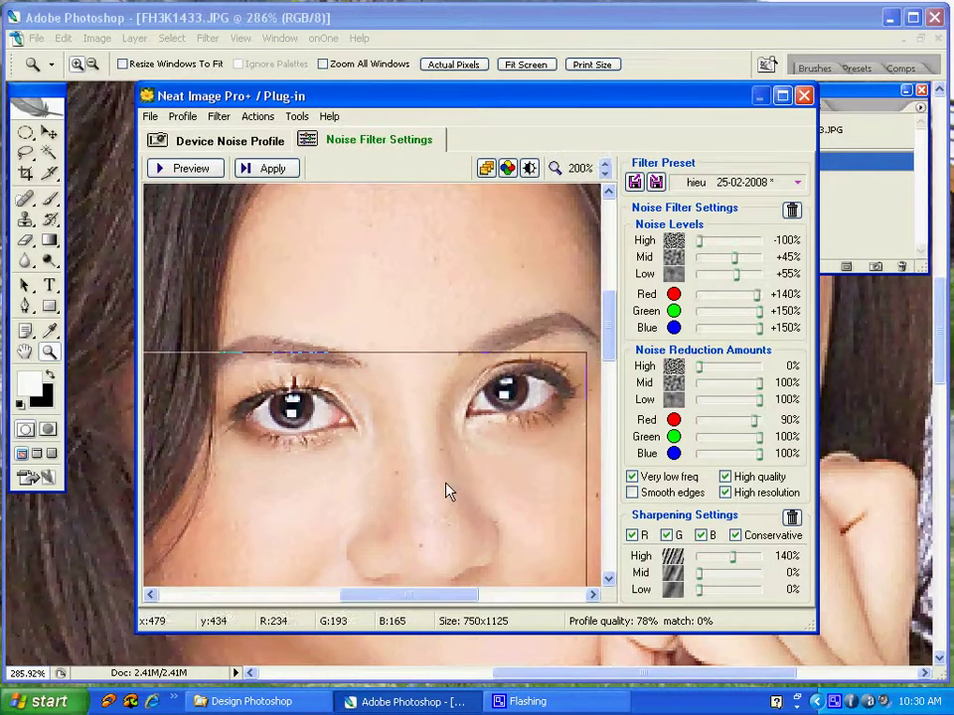
Close the plug-in and set up the Clone Stamp at 100% opacity with a 20 px brush
click(804, 96)
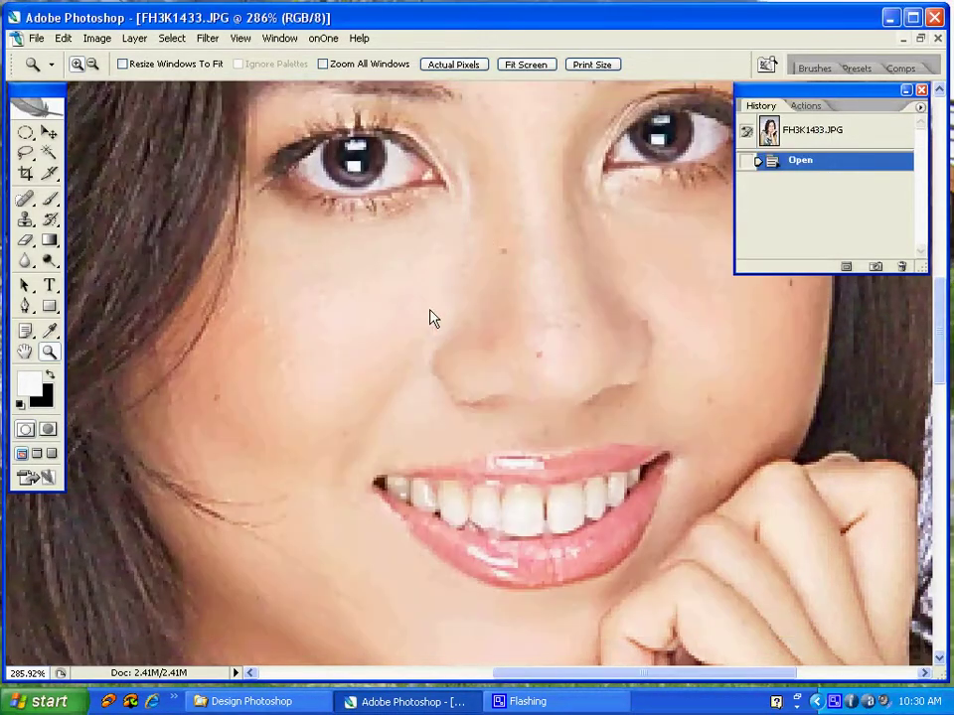
key(s)
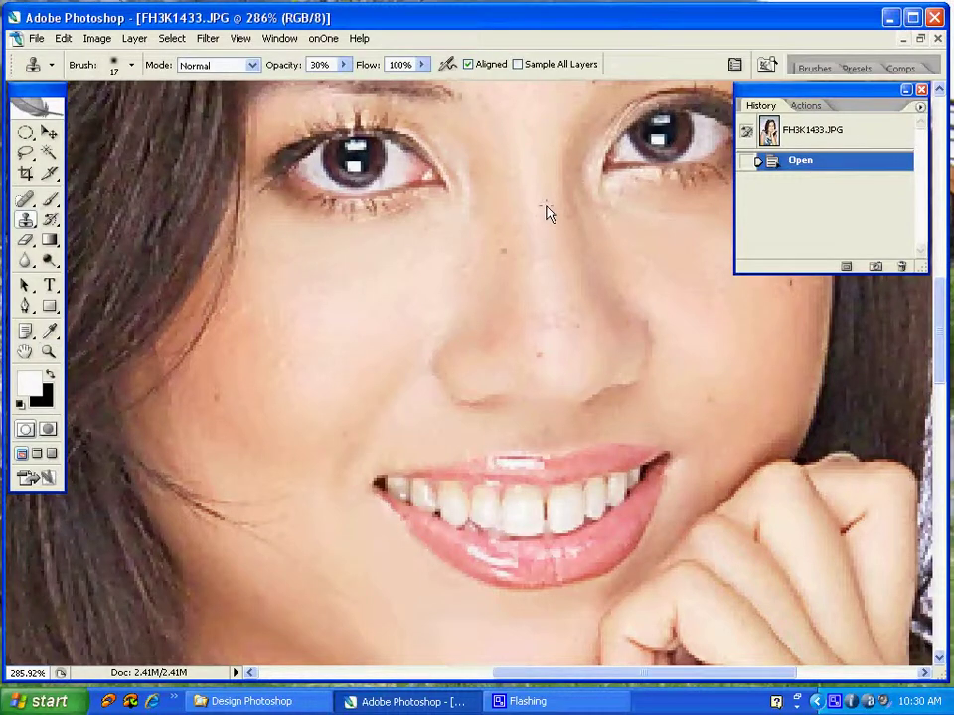
scroll(541, 208, up, 3)
key(0)
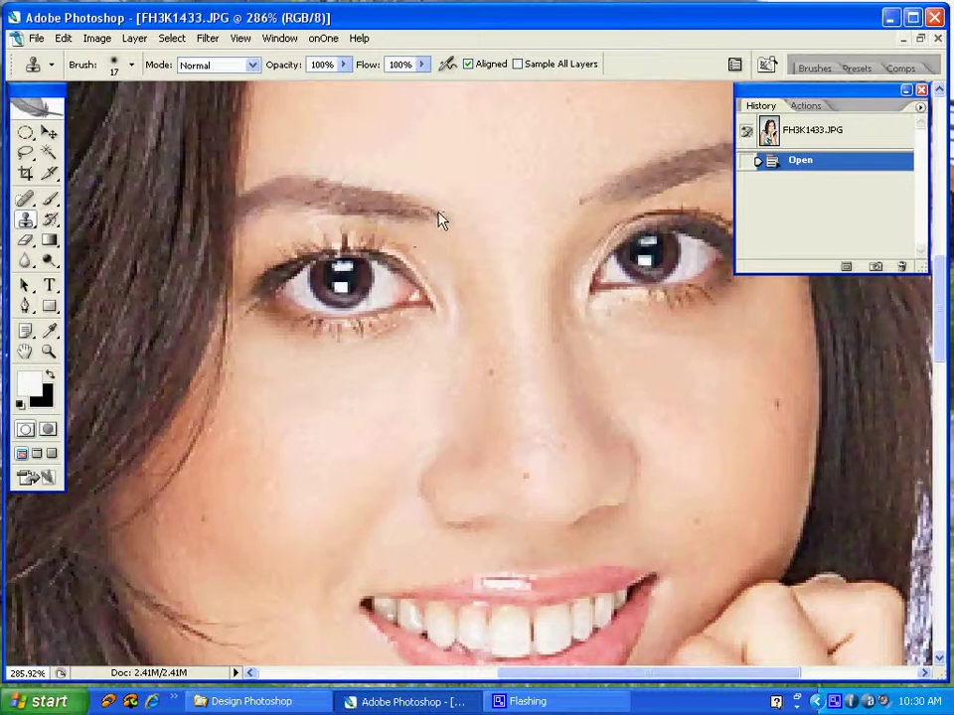
key(bracketright)
key(bracketright)
key(bracketright)
key(bracketright)
key(bracketleft)
key(bracketleft)
key(bracketleft)
Clone out spots on the nose and cheek, using a 10 px brush, then return to 20 px
drag(483, 381, 477, 398)
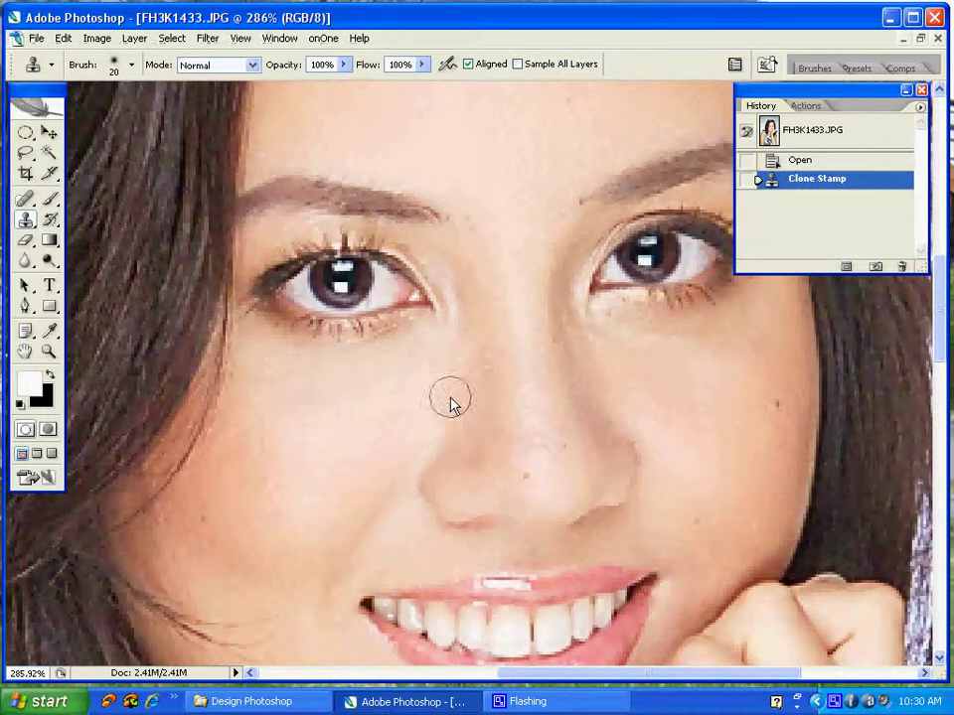
click(450, 400)
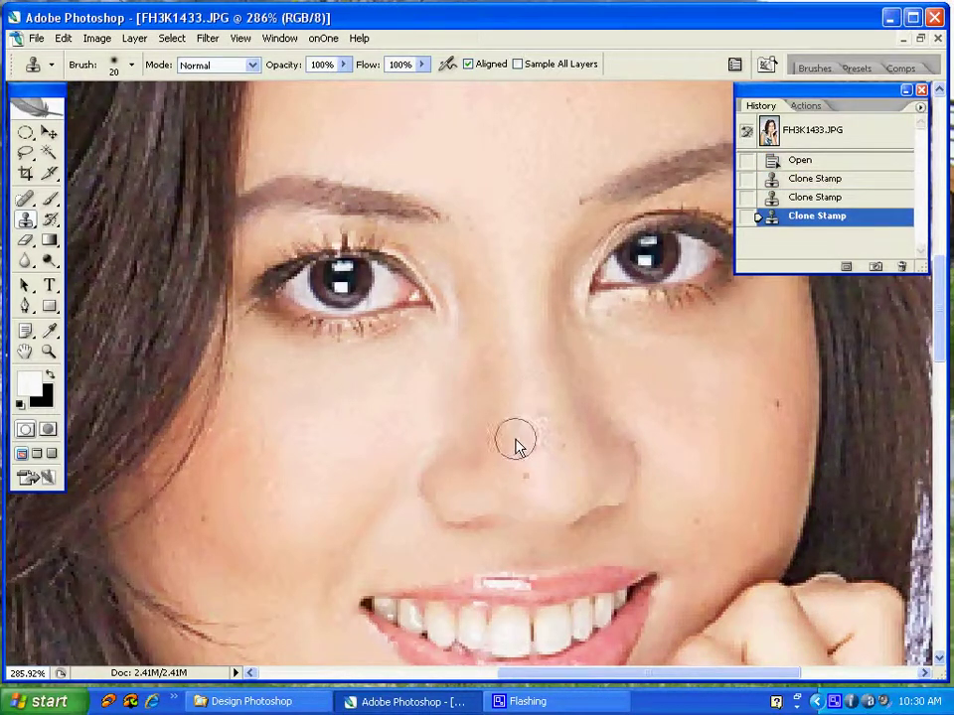
key(bracketleft)
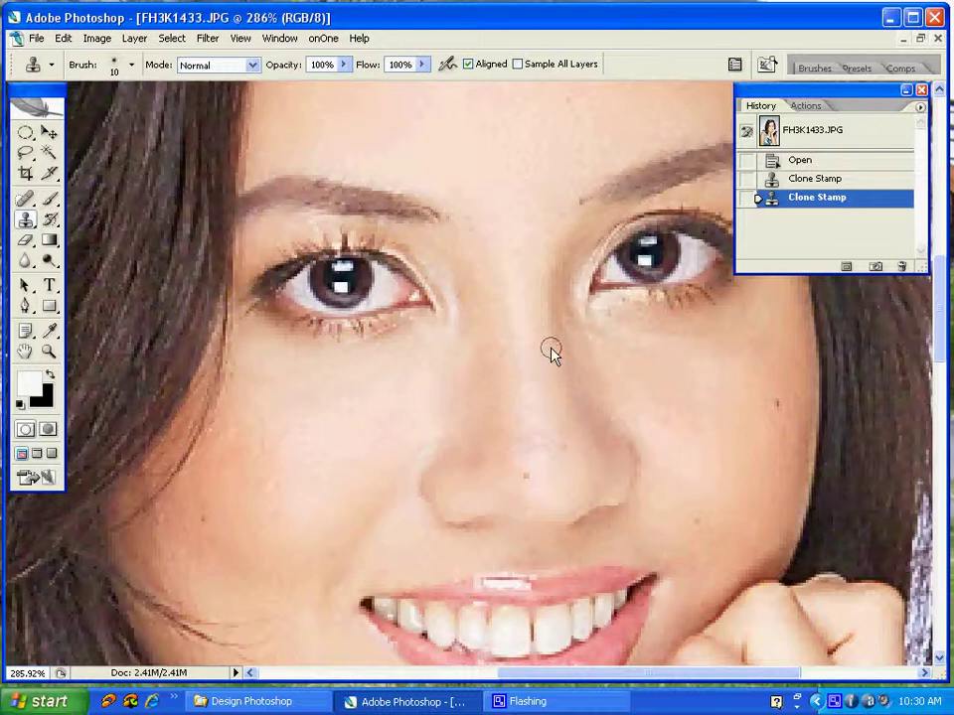
click(561, 366)
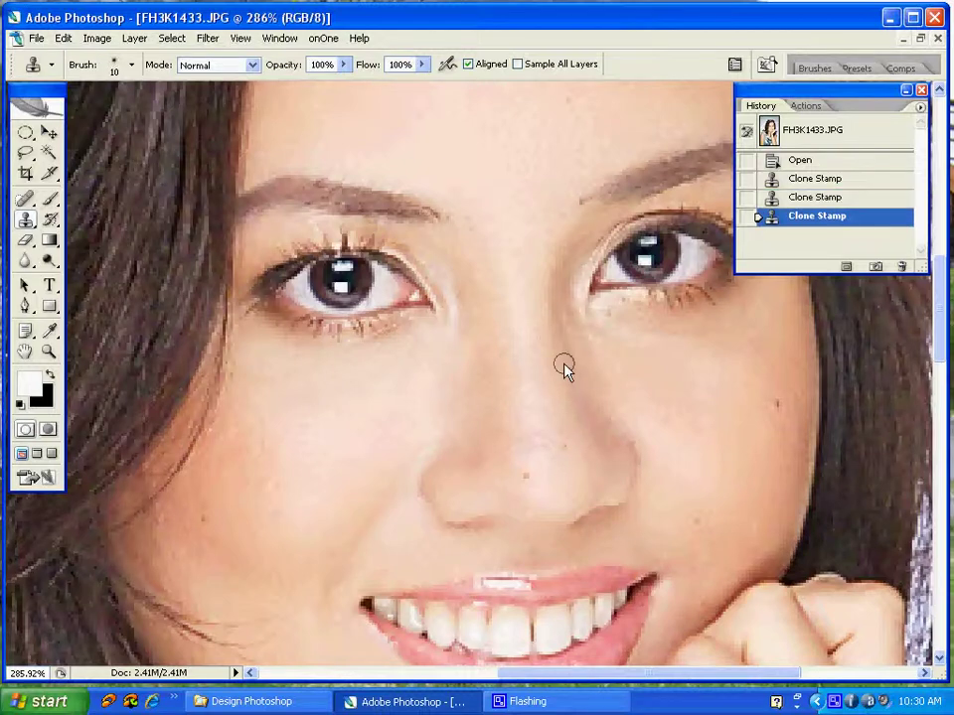
click(546, 464)
click(596, 473)
click(637, 469)
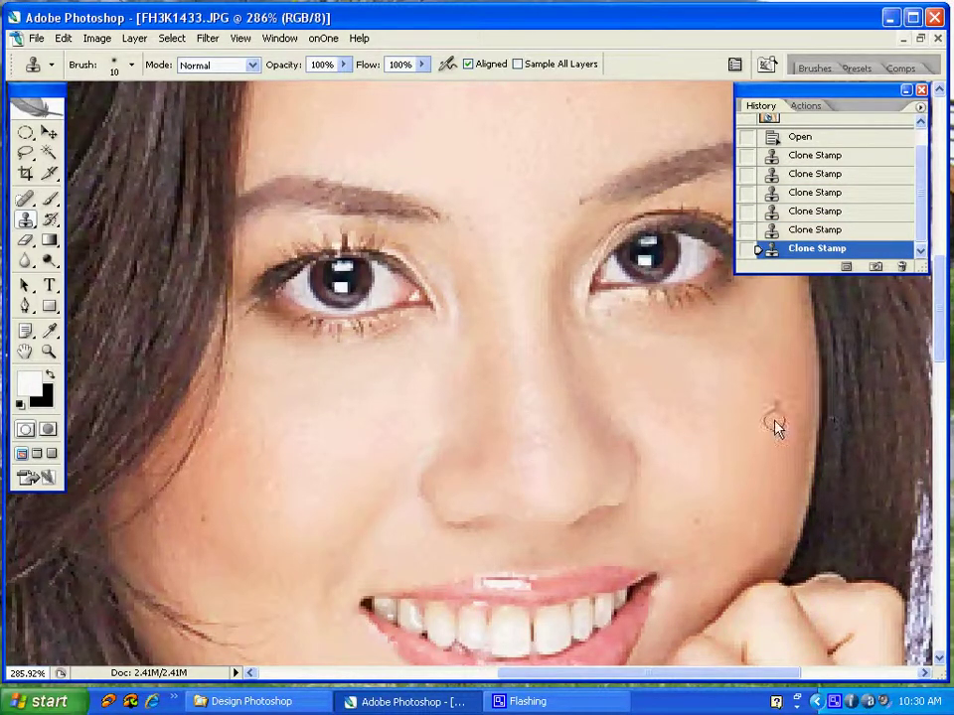
click(676, 532)
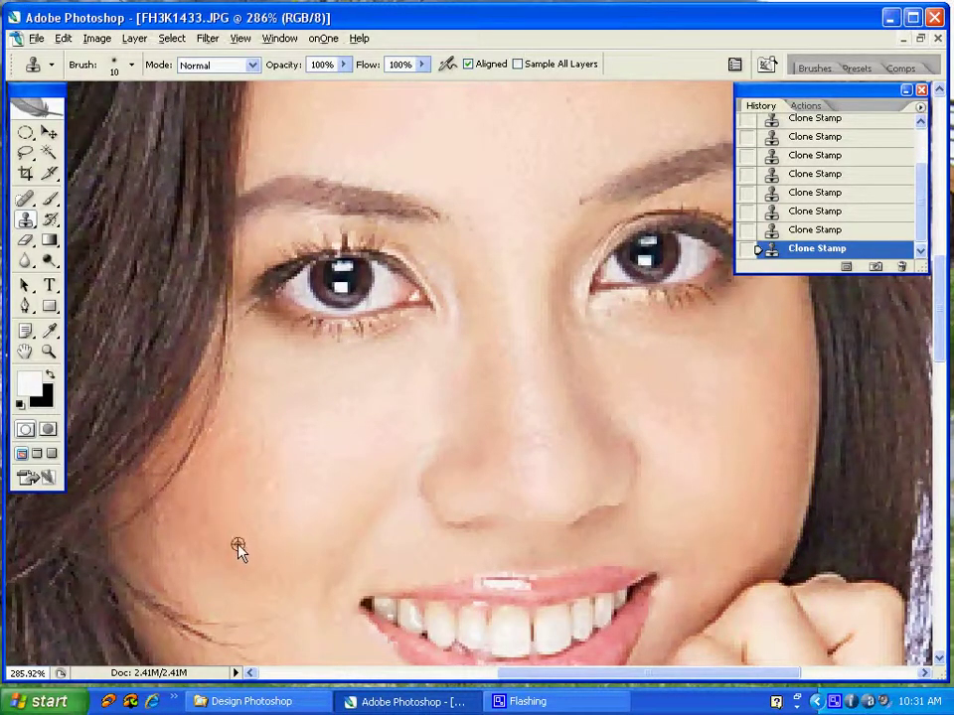
scroll(388, 332, up, 5)
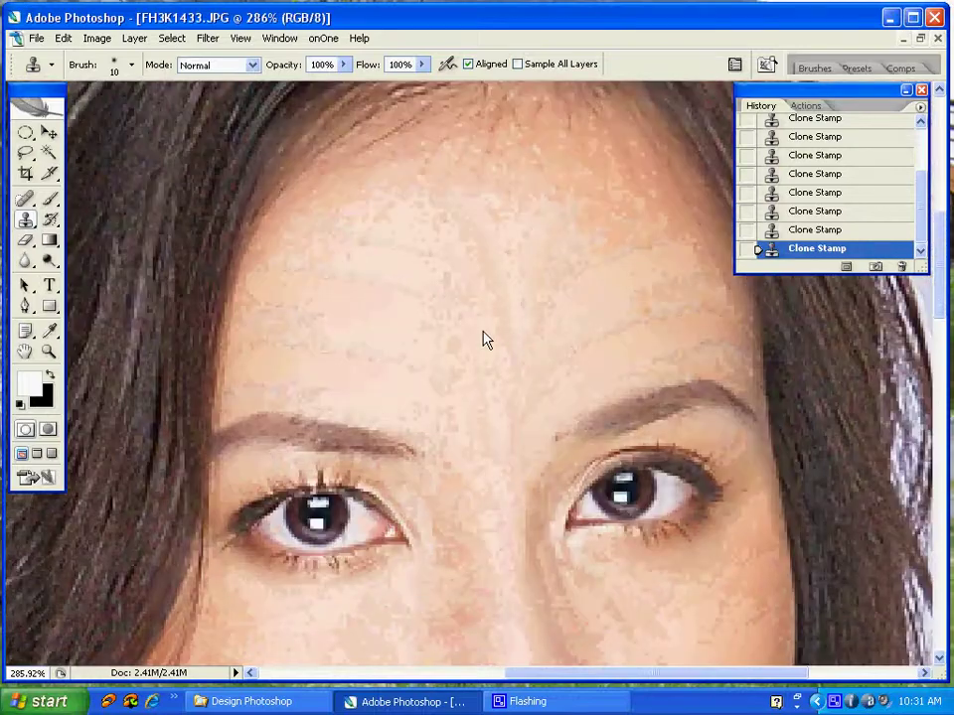
key(bracketright)
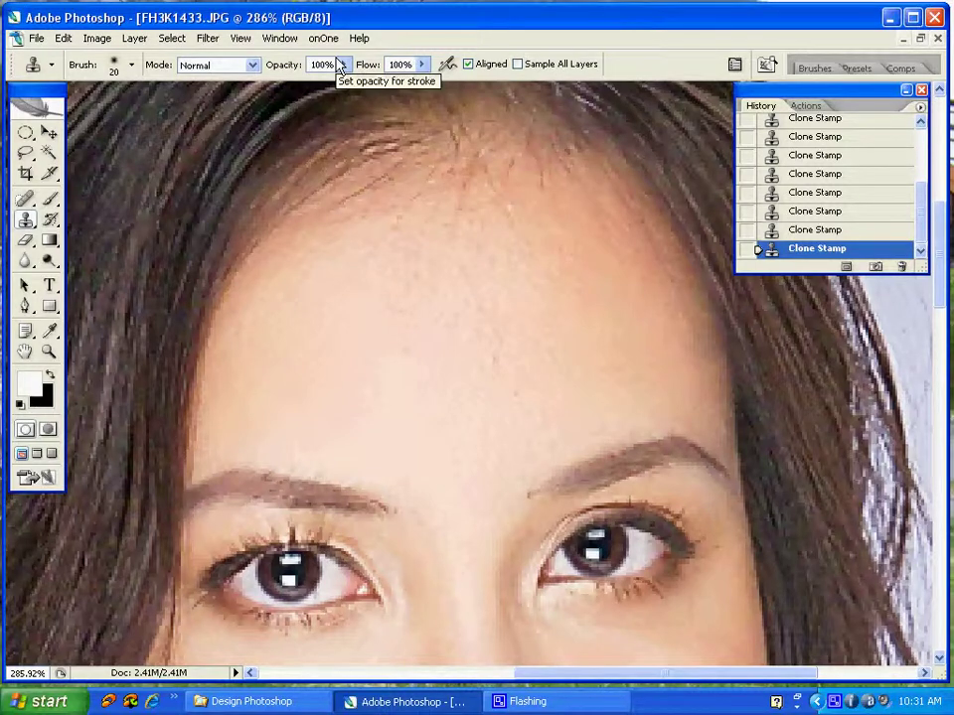
Lightly smooth the forehead skin with the Clone Stamp at 20% opacity and a 40 px brush
key(2)
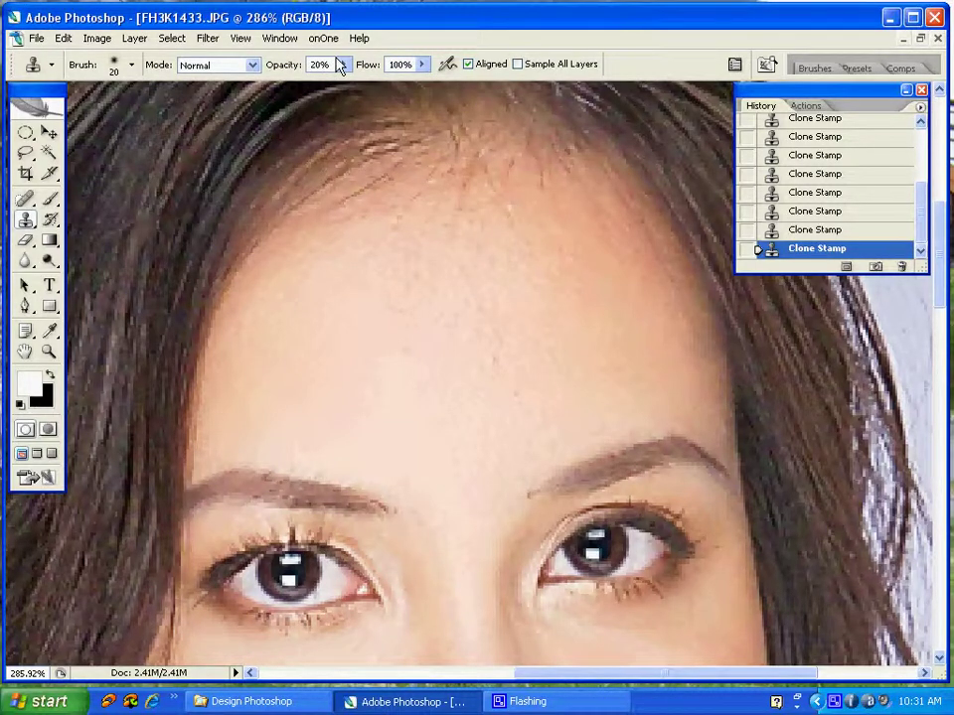
key(bracketright)
key(bracketright)
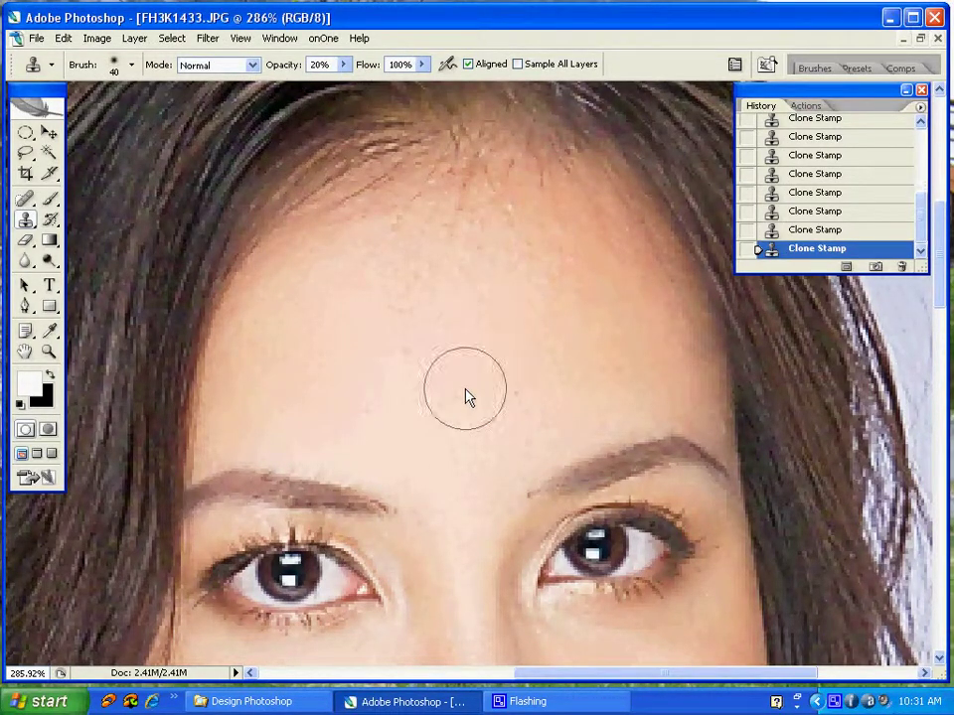
mouse_move(466, 393)
mouse_down()
mouse_move(404, 363)
mouse_move(466, 337)
mouse_move(462, 315)
mouse_up()
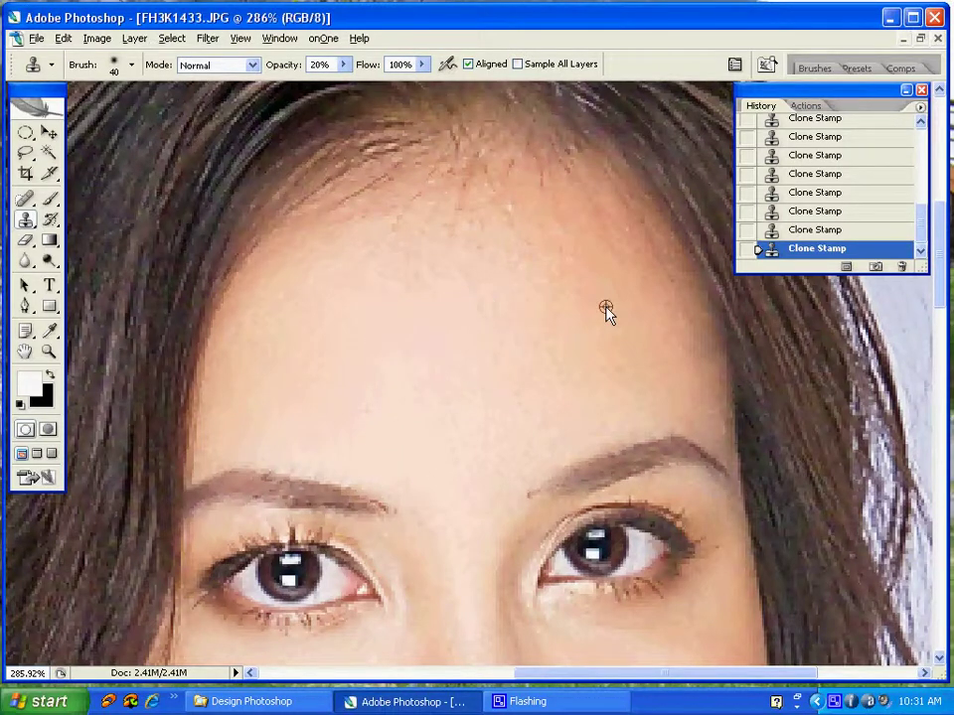
drag(524, 266, 436, 259)
alt+click(389, 288)
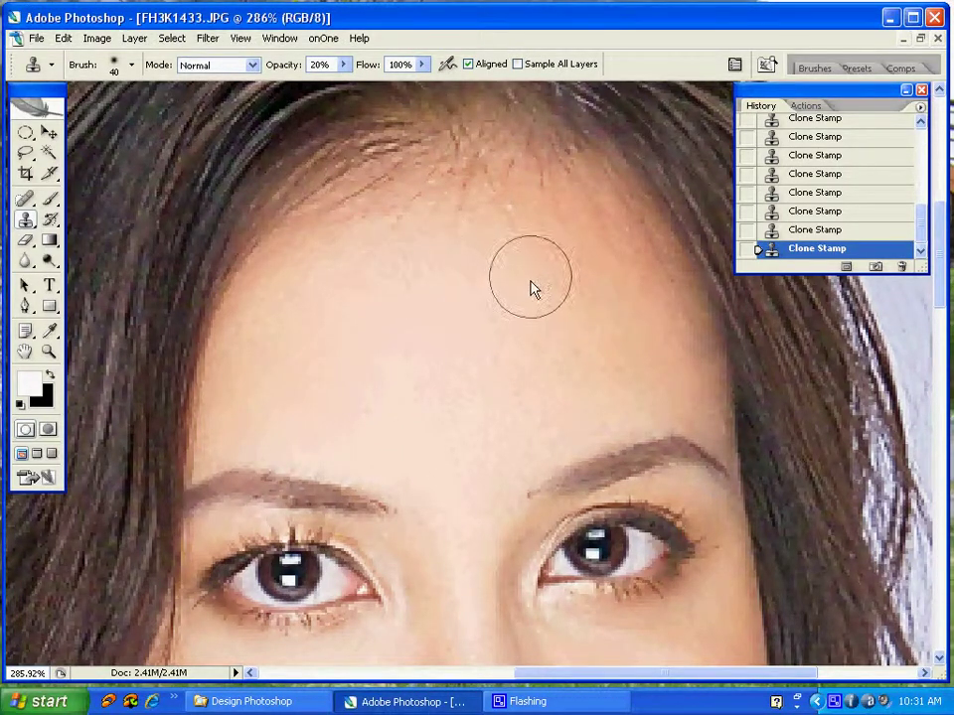
drag(531, 283, 456, 376)
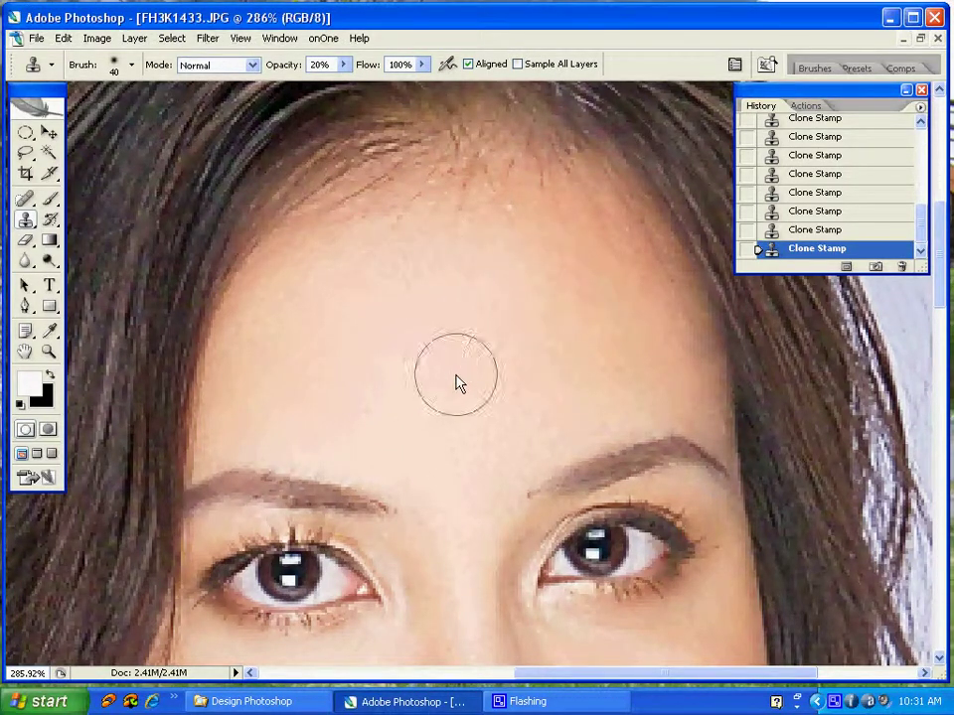
alt+click(541, 358)
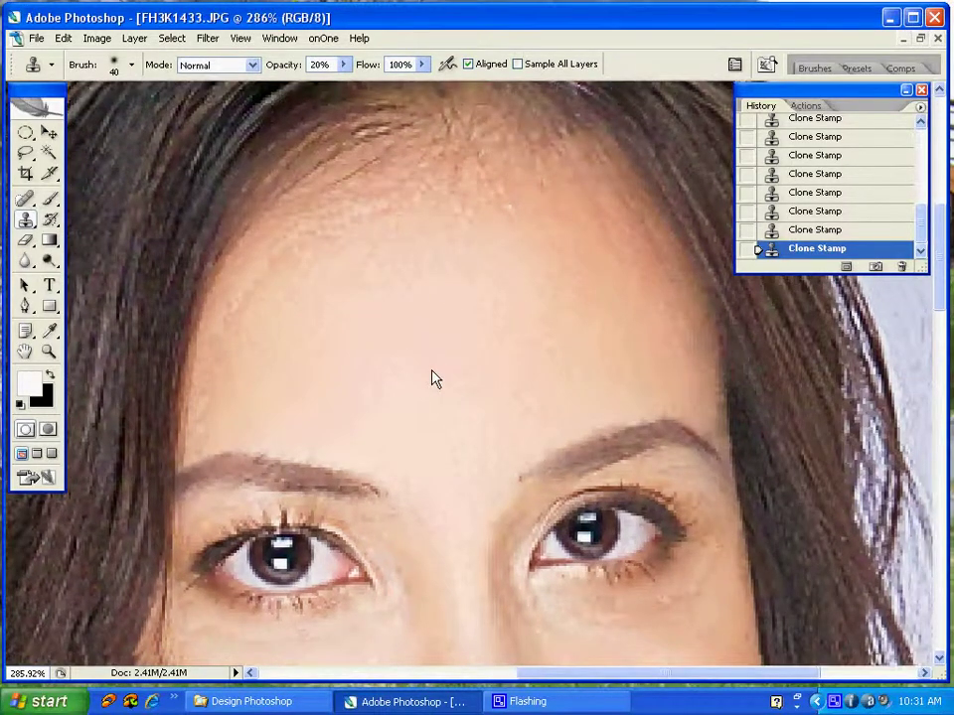
scroll(433, 378, down, 5)
scroll(432, 379, right, 1)
scroll(455, 323, up, 2)
scroll(455, 323, left, 1)
scroll(502, 343, up, 1)
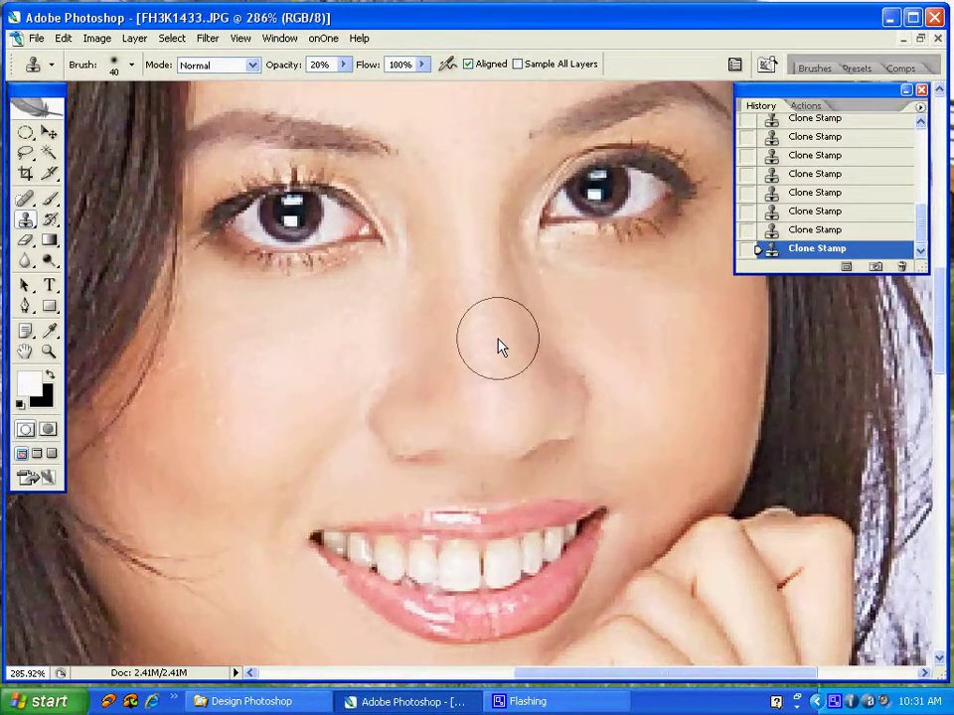
Smooth the nose bridge and left cheek with a 30 then 20 px brush, then zoom out
key(bracketleft)
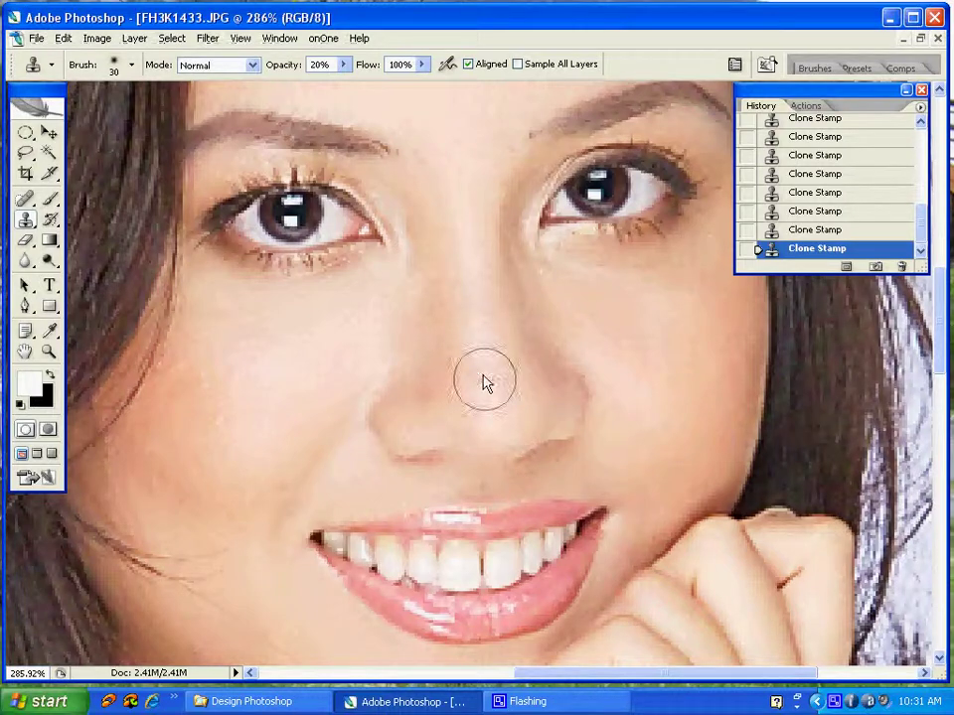
drag(471, 300, 490, 386)
drag(221, 450, 210, 379)
scroll(602, 389, down, 3)
scroll(563, 361, up, 2)
scroll(602, 393, up, 2)
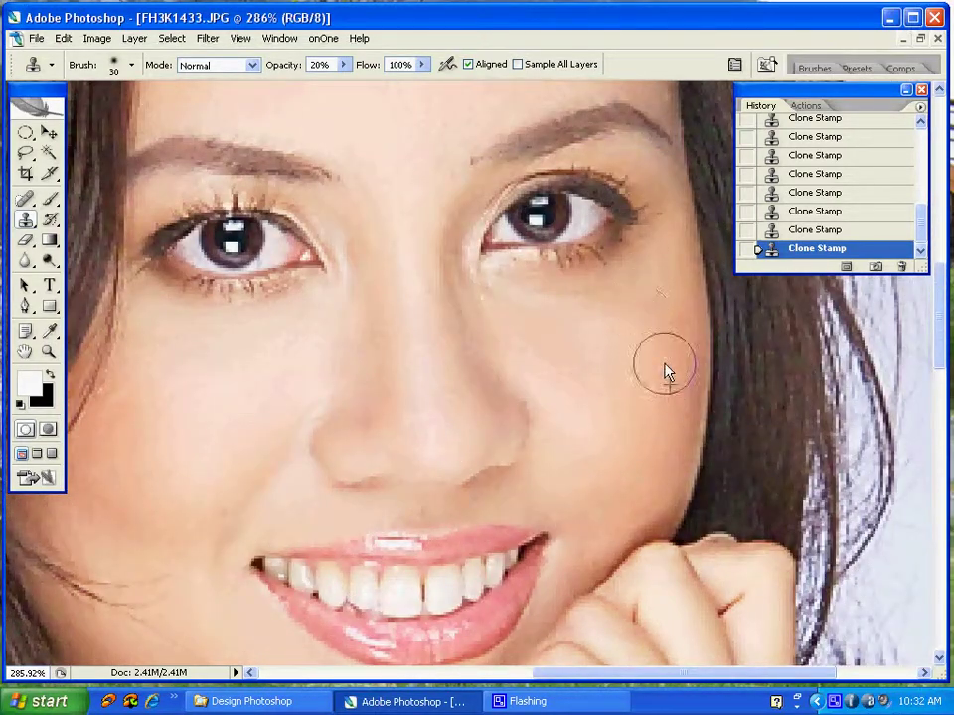
drag(488, 288, 518, 348)
key(bracketleft)
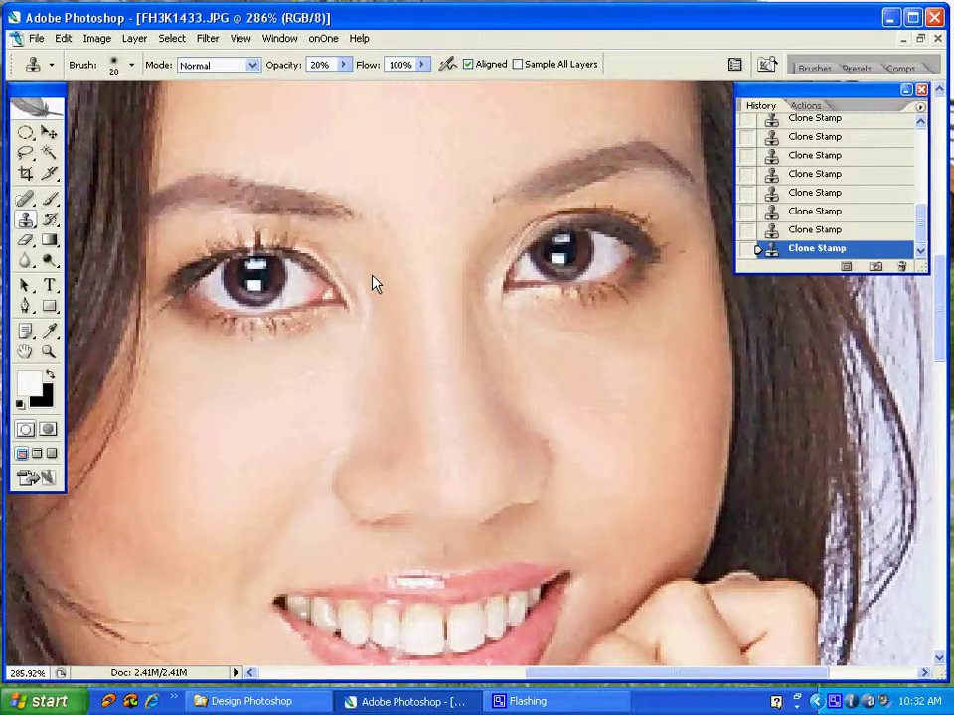
drag(356, 197, 425, 378)
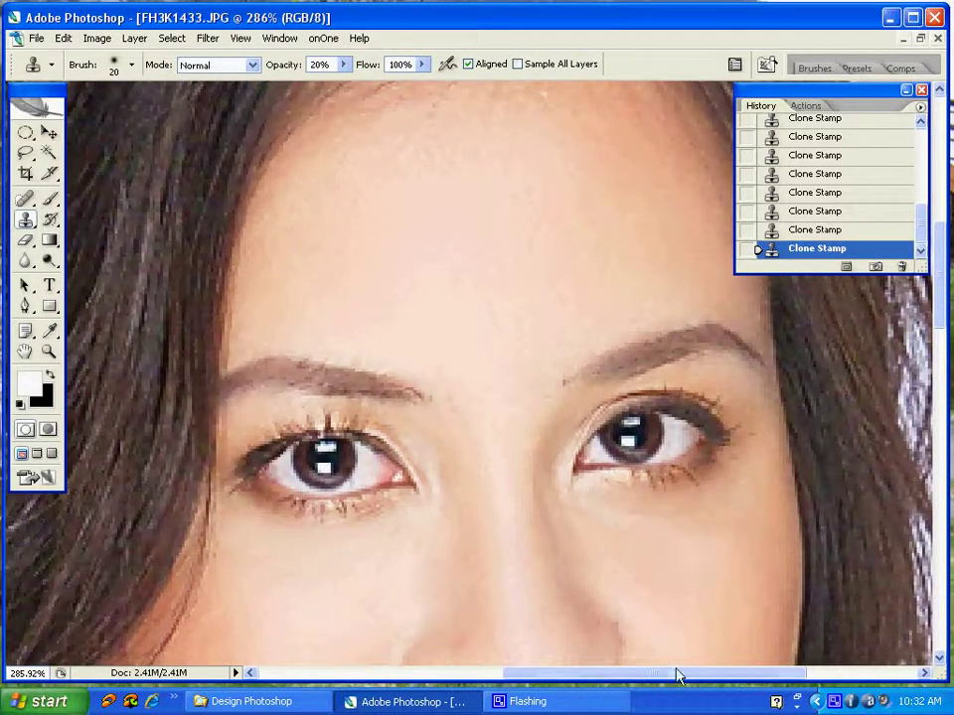
key(ctrl+minus)
key(ctrl+minus)
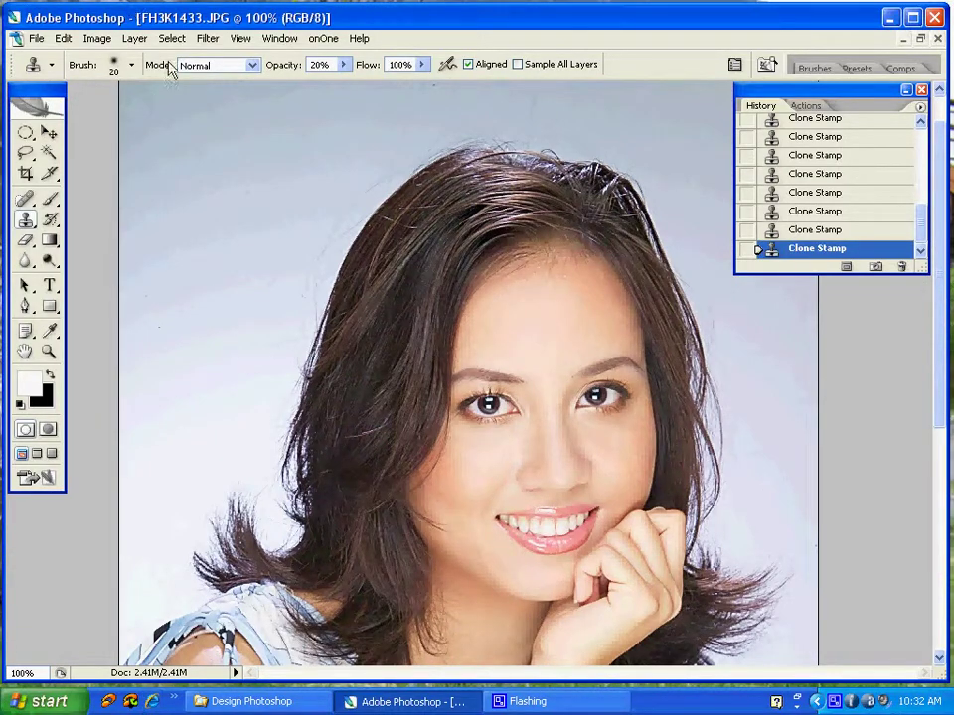
Reopen Neat Image, adjust the Low and Mid noise levels, and preview the face at 200%
click(206, 40)
mouse_move(235, 401)
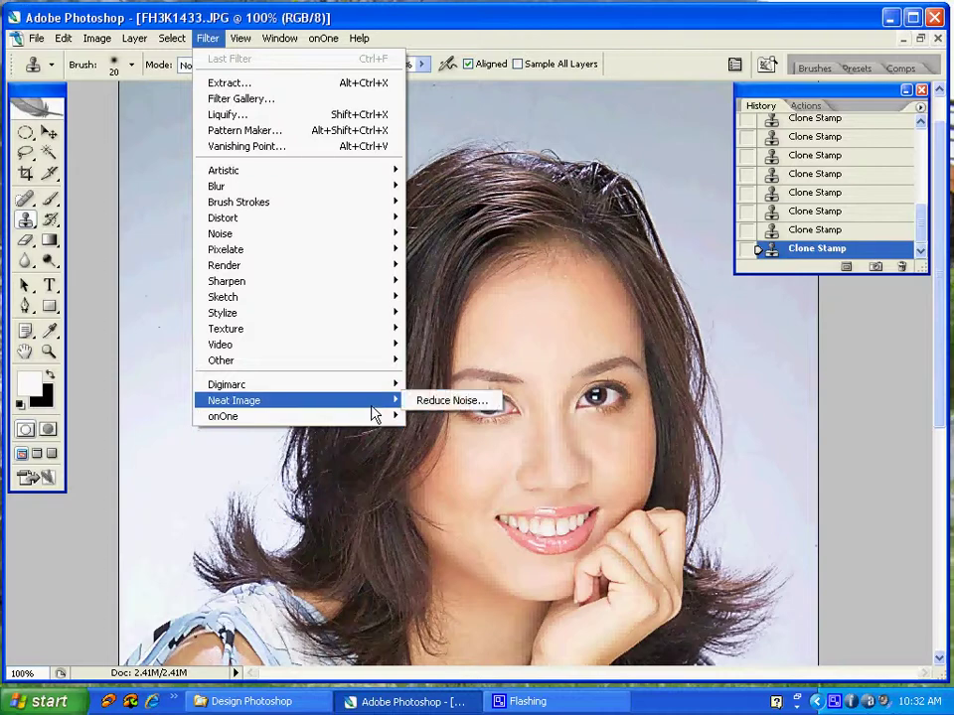
click(414, 399)
click(393, 145)
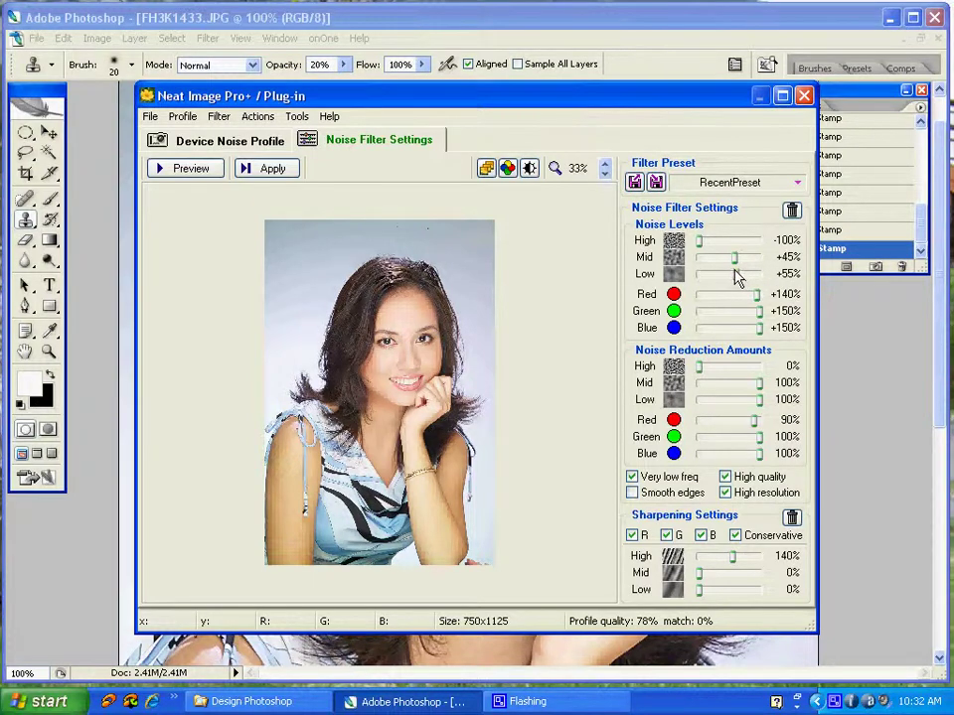
mouse_move(735, 276)
mouse_down()
mouse_move(752, 277)
mouse_move(724, 261)
mouse_move(732, 285)
mouse_move(714, 283)
mouse_move(720, 266)
mouse_move(718, 281)
mouse_move(746, 276)
mouse_up()
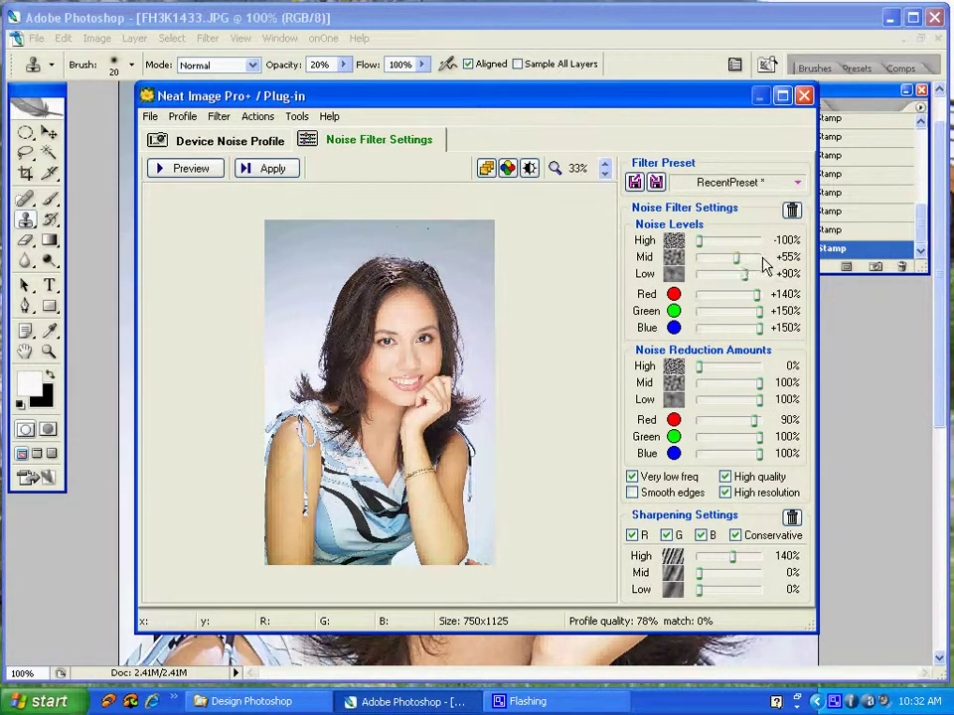
drag(745, 275, 726, 278)
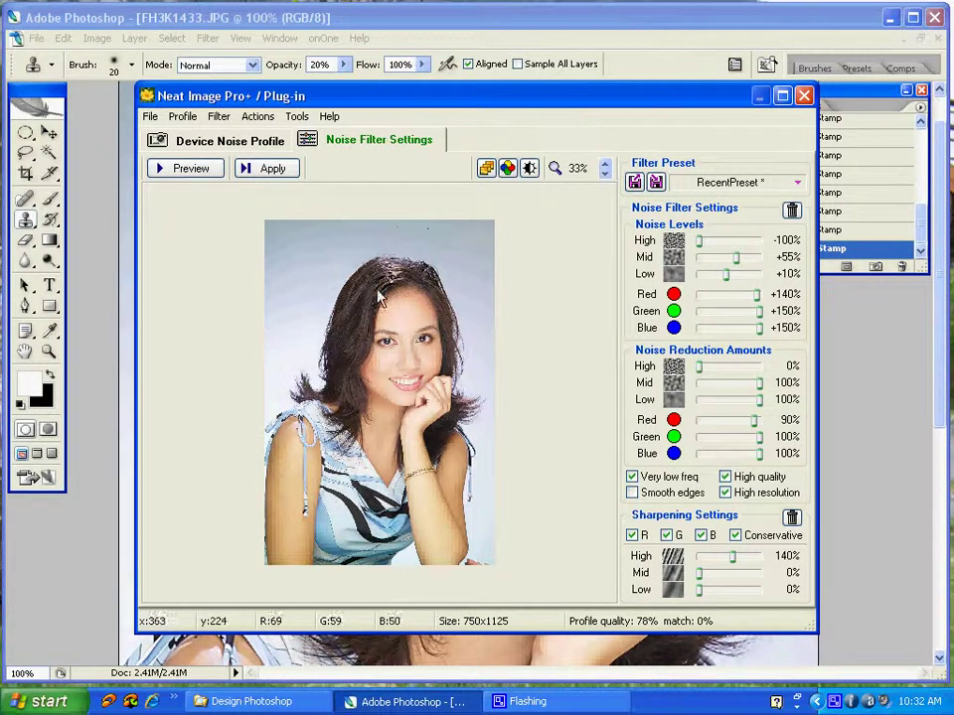
click(467, 361)
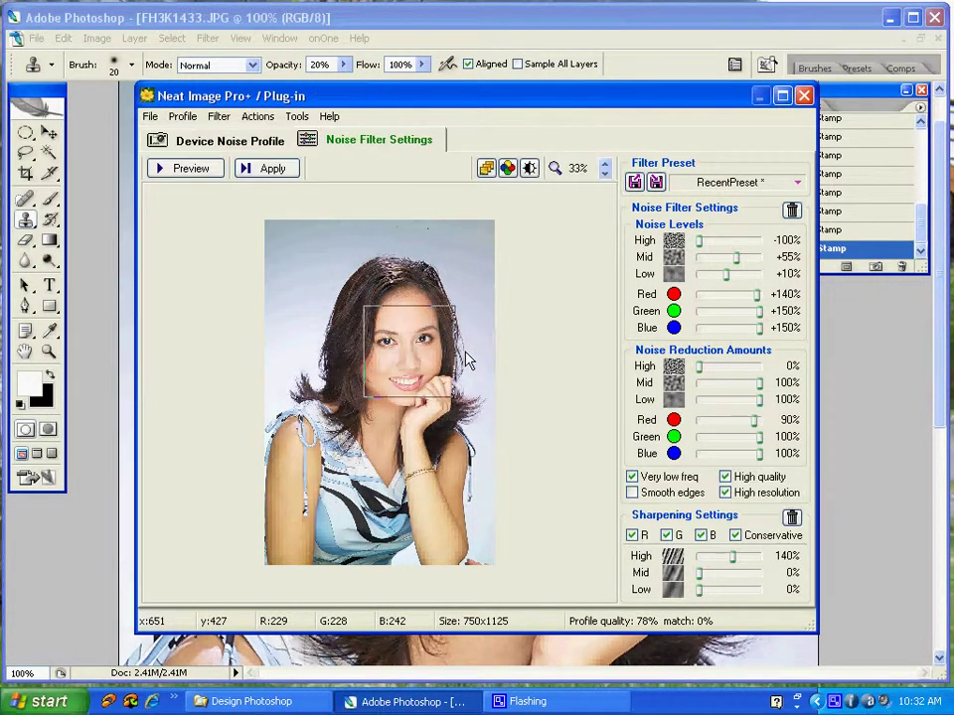
click(464, 357)
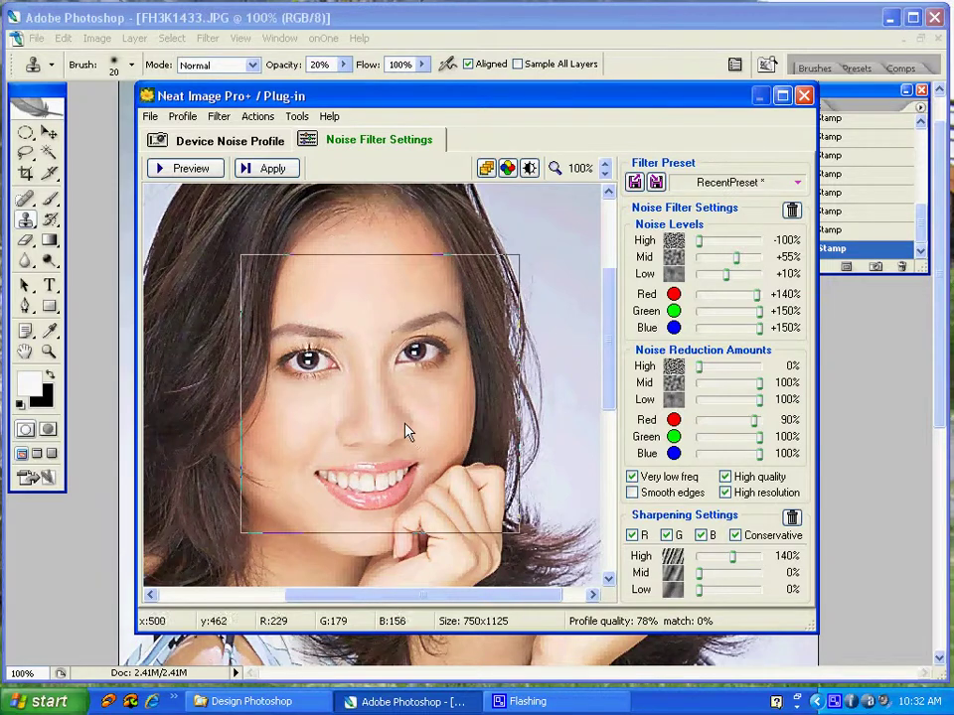
click(605, 162)
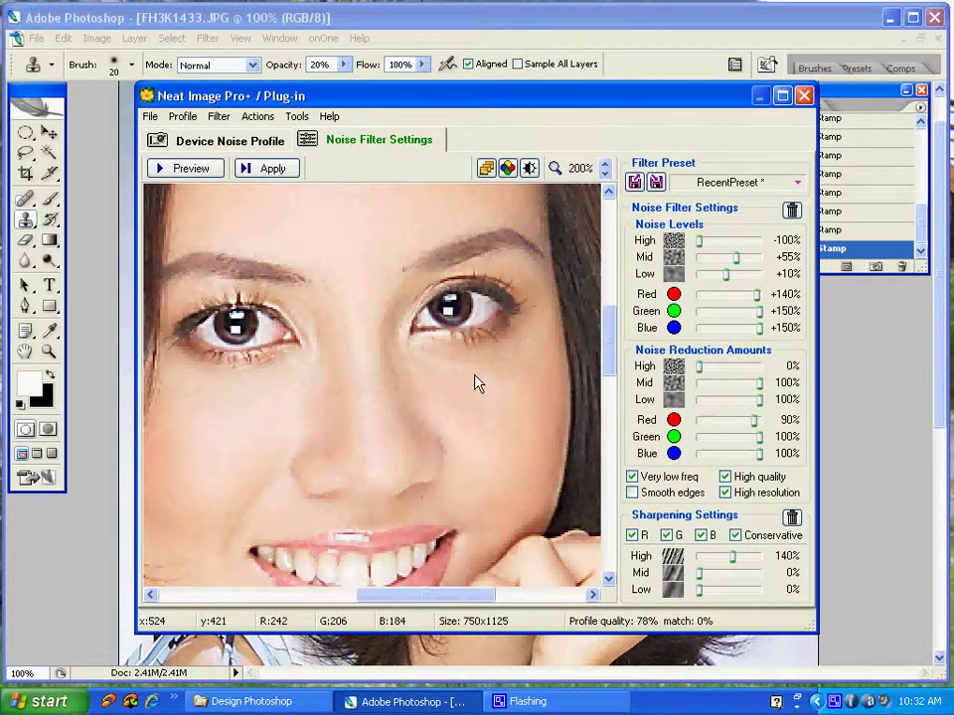
Set Mid +25%, Low +30%, High sharpening 130%, and apply the noise reduction
scroll(504, 411, down, 1)
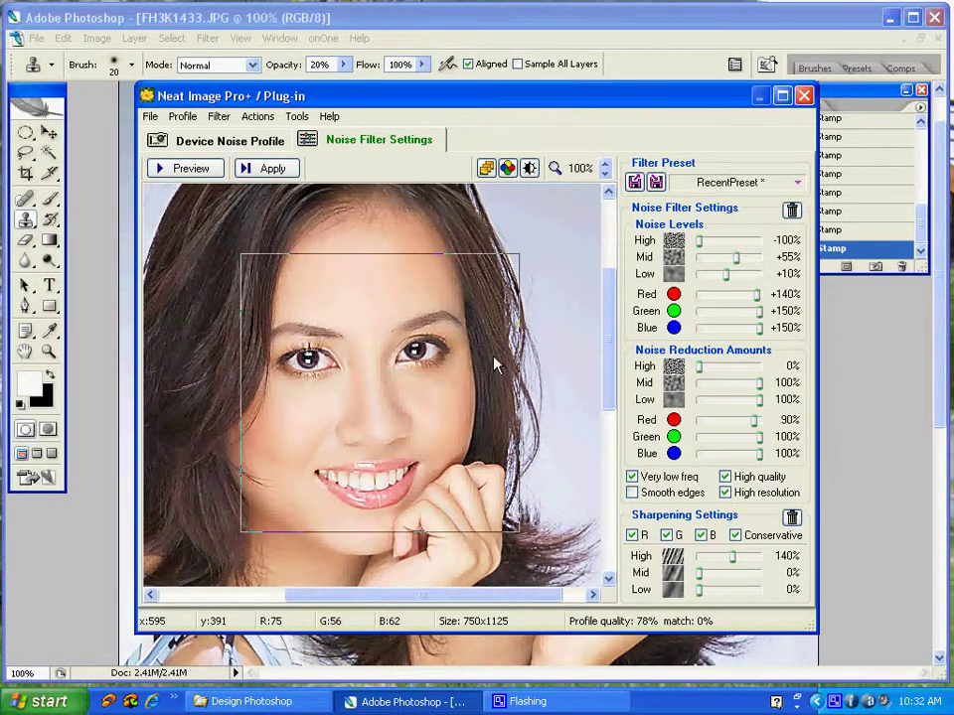
click(743, 276)
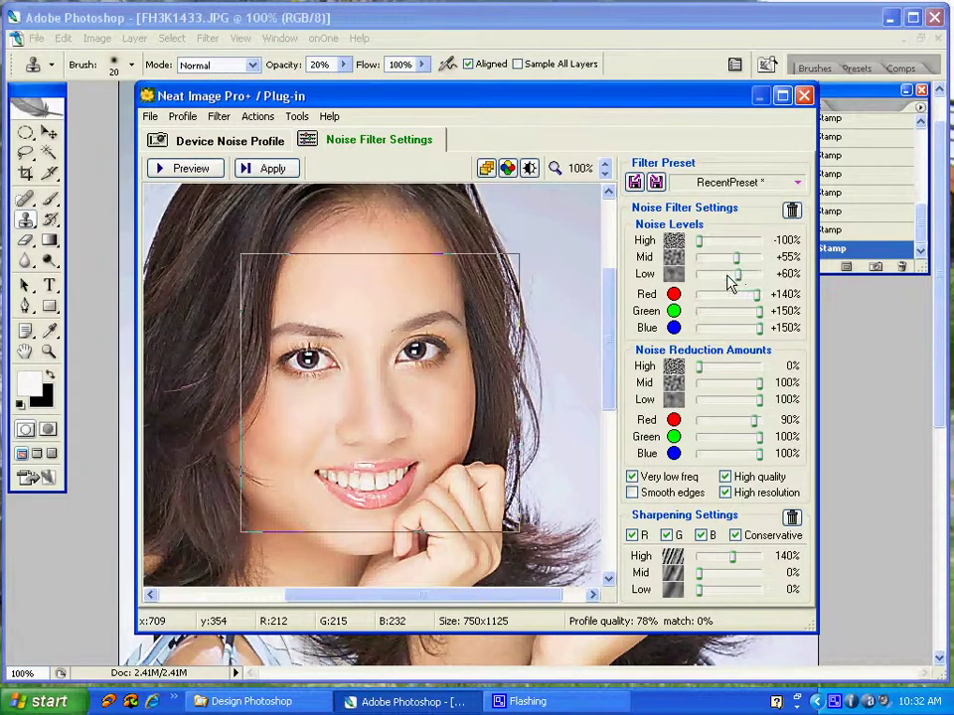
click(726, 257)
click(732, 274)
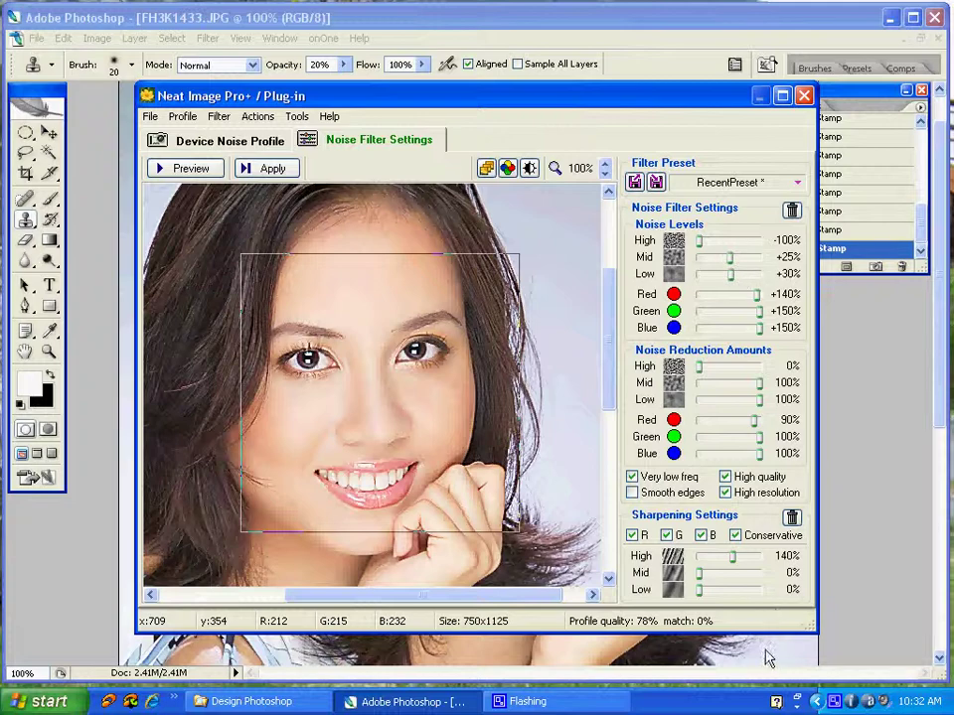
drag(733, 557, 739, 558)
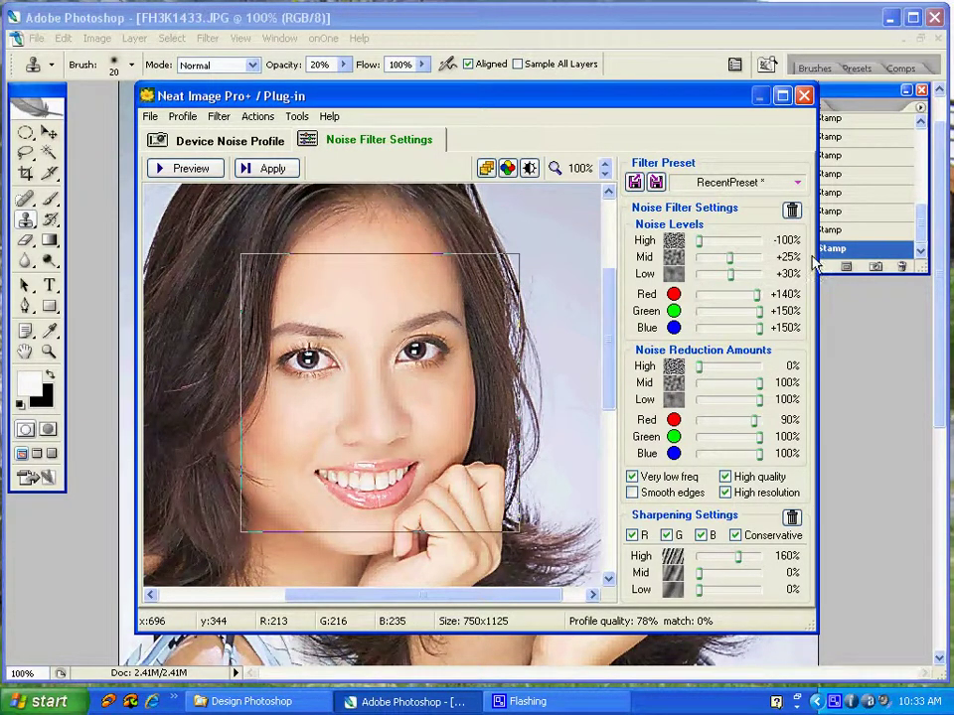
drag(738, 557, 727, 564)
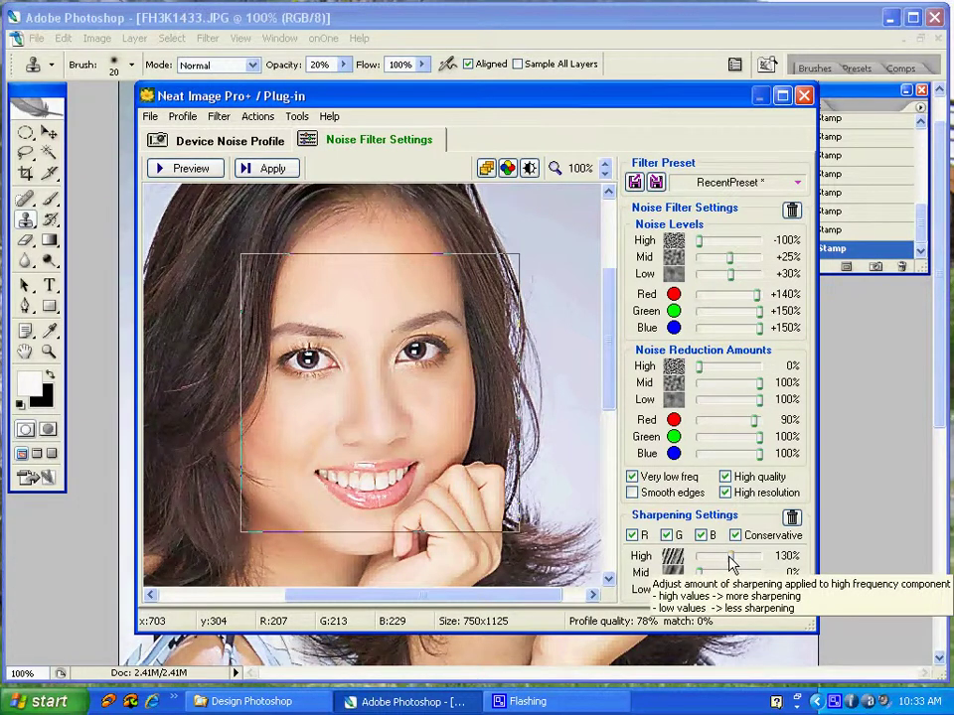
click(271, 169)
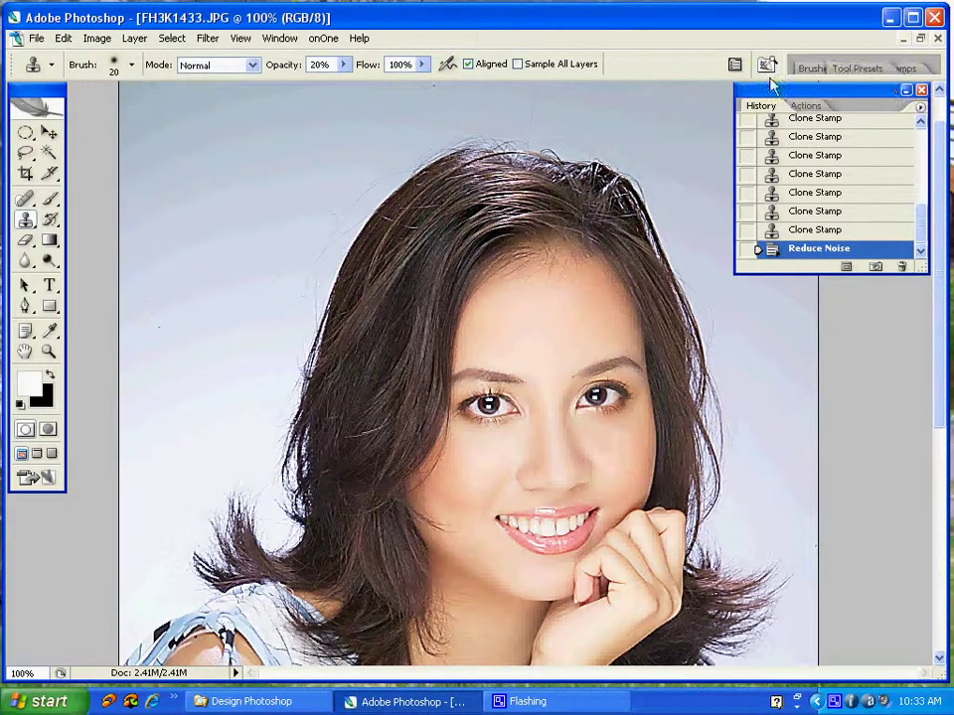
Show and reposition the Layers panel, then hide all panels with the Pen tool active
click(279, 37)
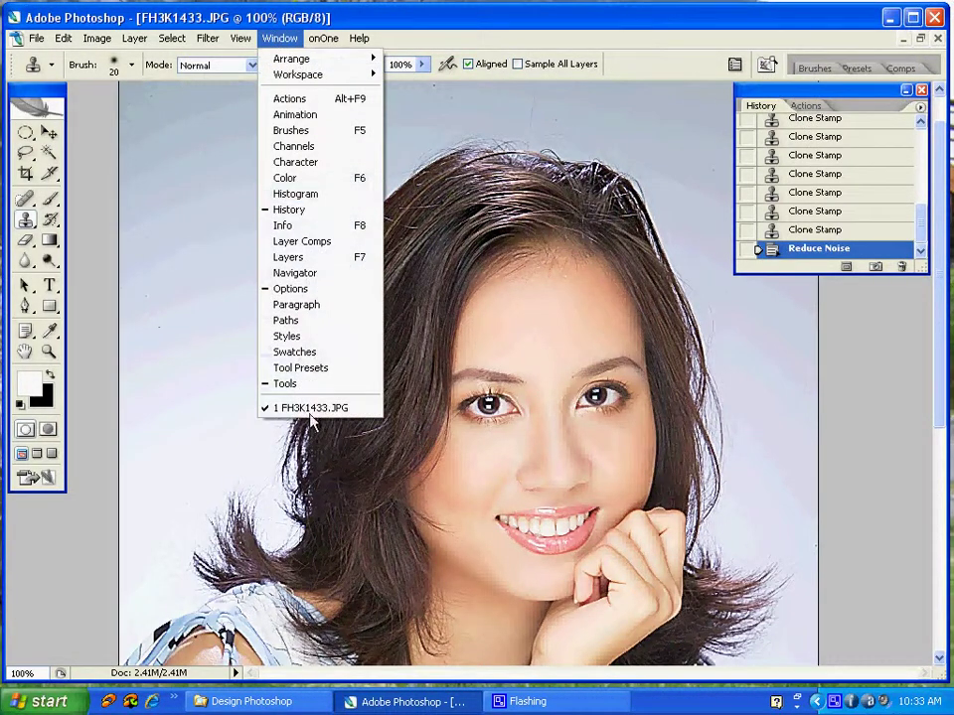
click(329, 257)
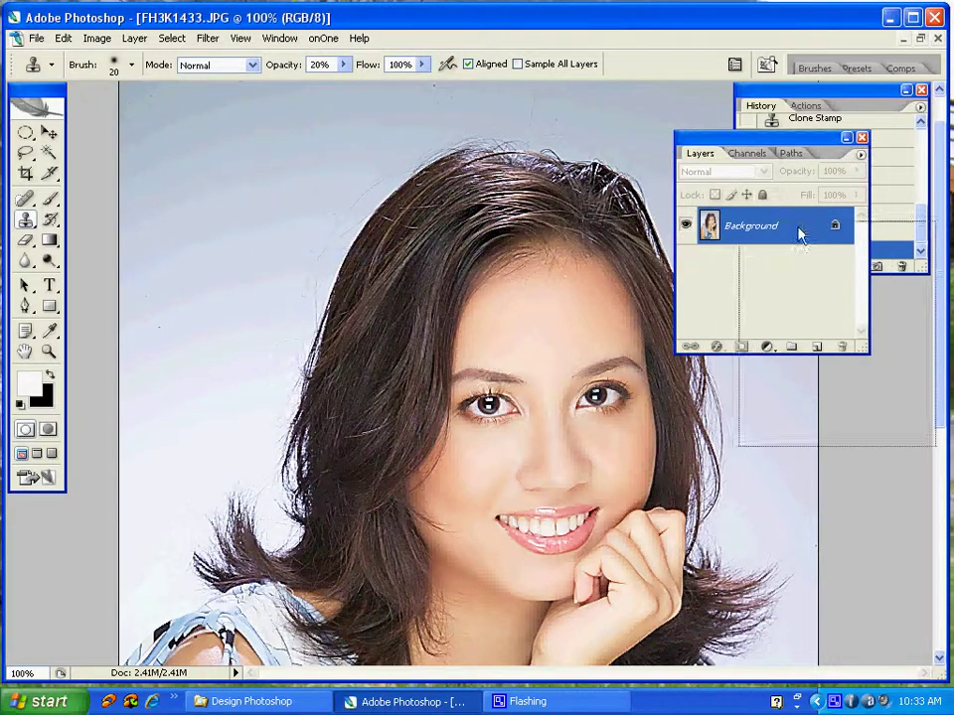
drag(742, 141, 823, 316)
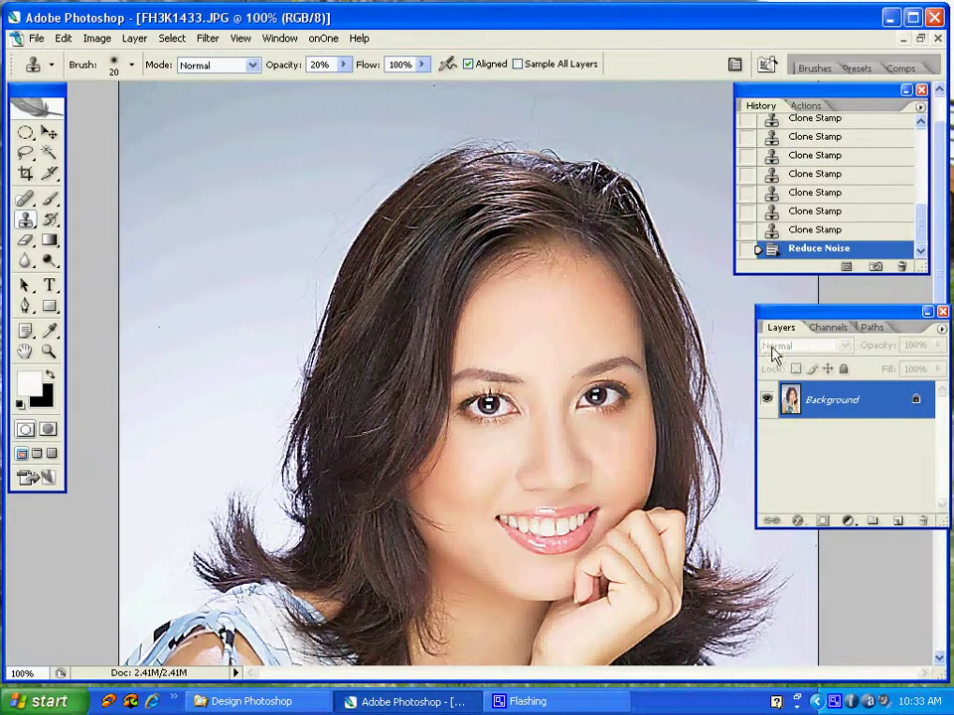
key(p)
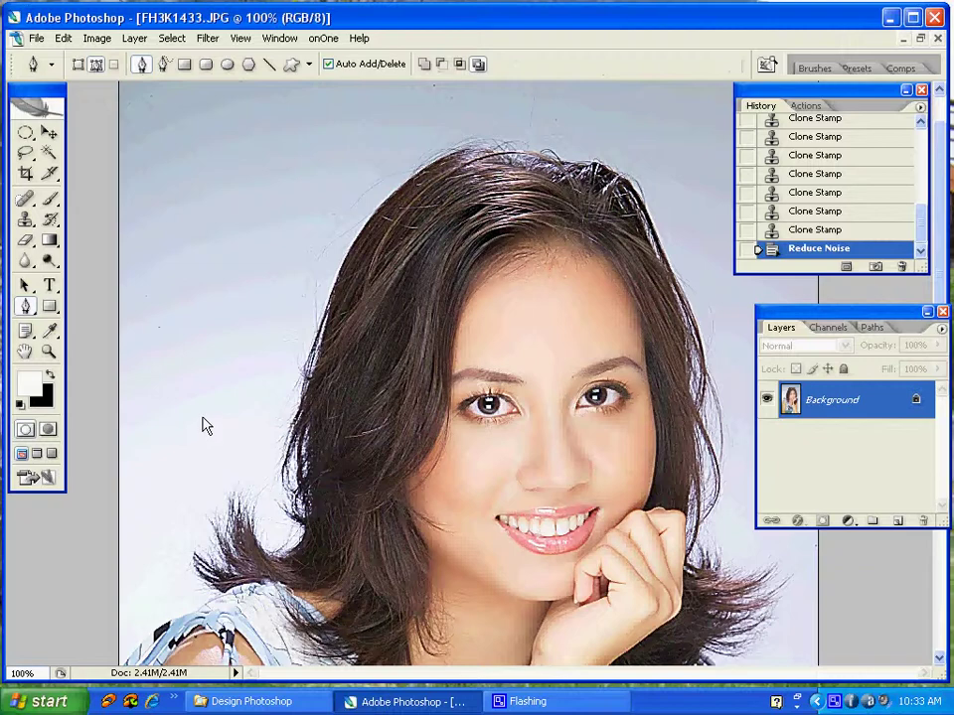
key(Tab)
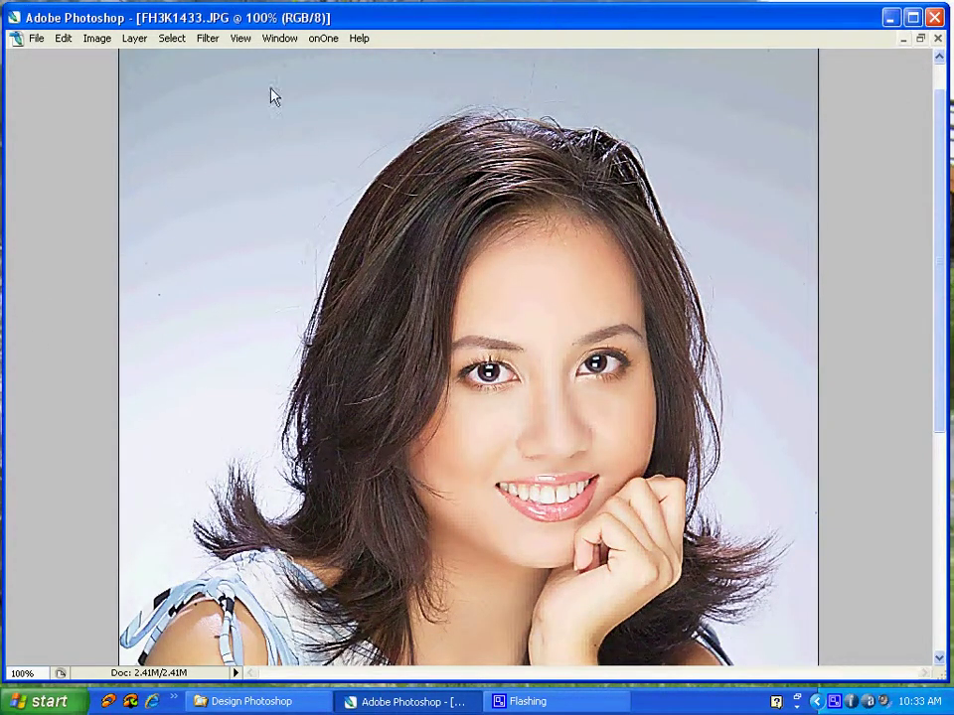
Trace a pen path from the left shoulder around the hairline to the lower right hair
click(129, 458)
click(150, 534)
click(178, 571)
click(272, 545)
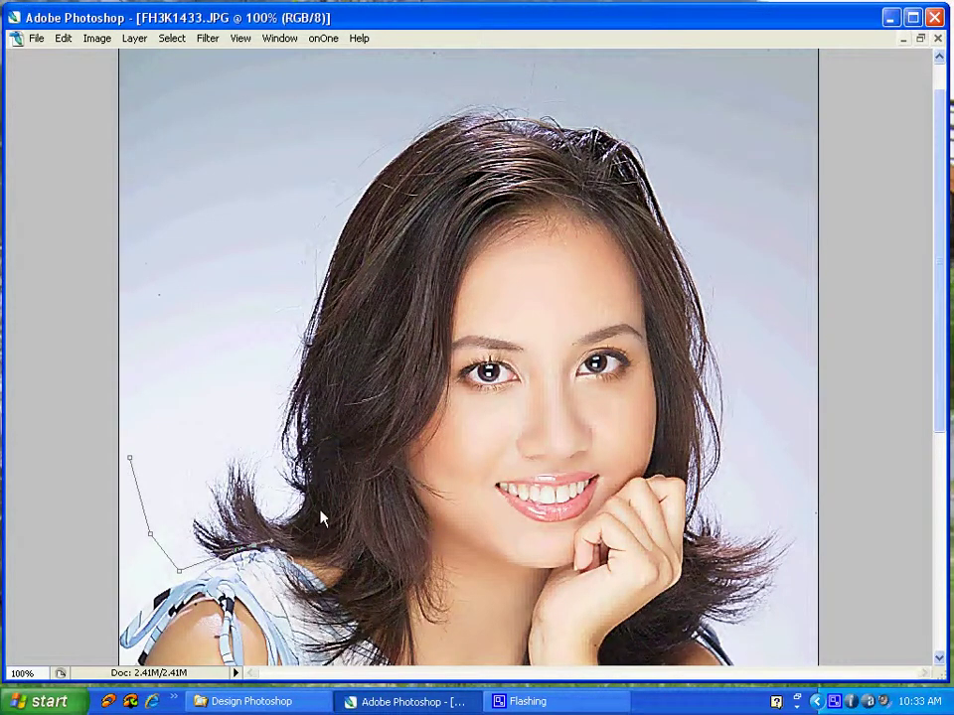
drag(323, 487, 334, 286)
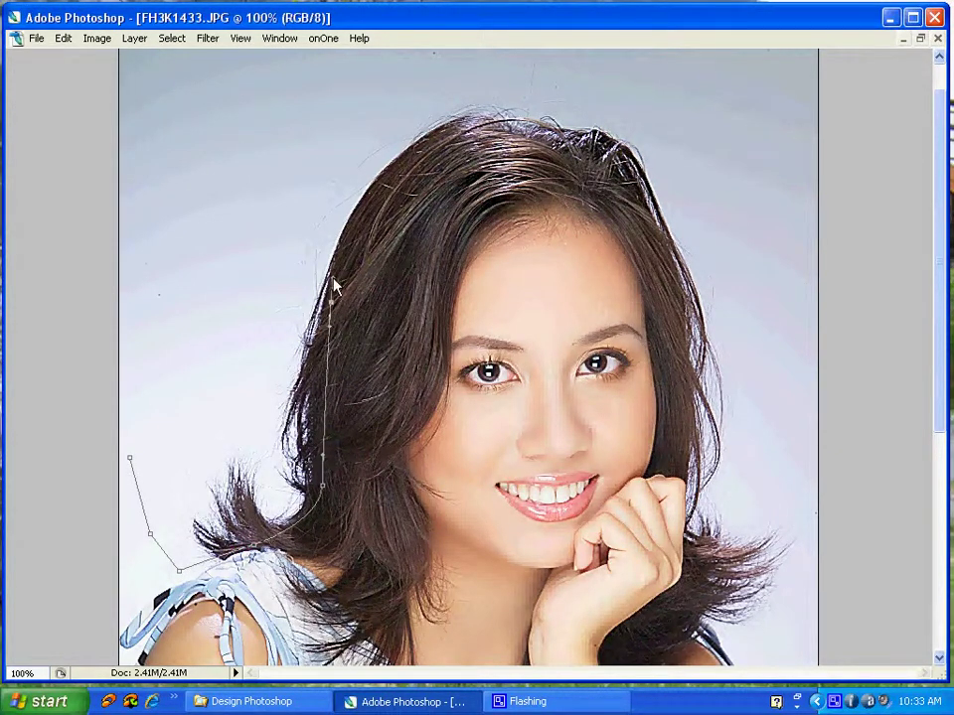
drag(408, 175, 586, 159)
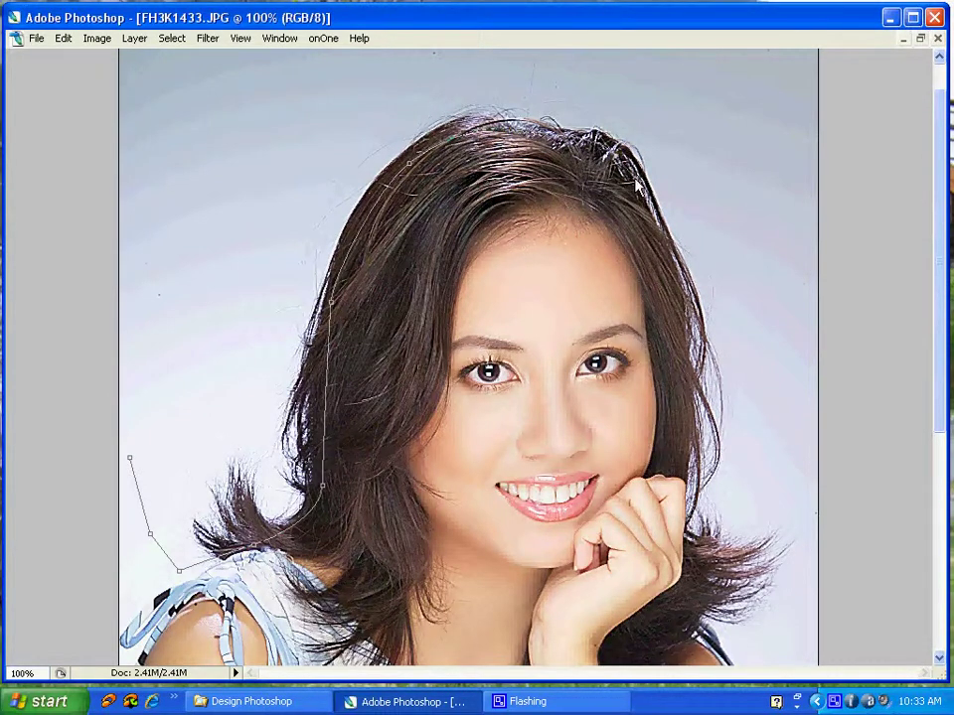
drag(649, 228, 653, 235)
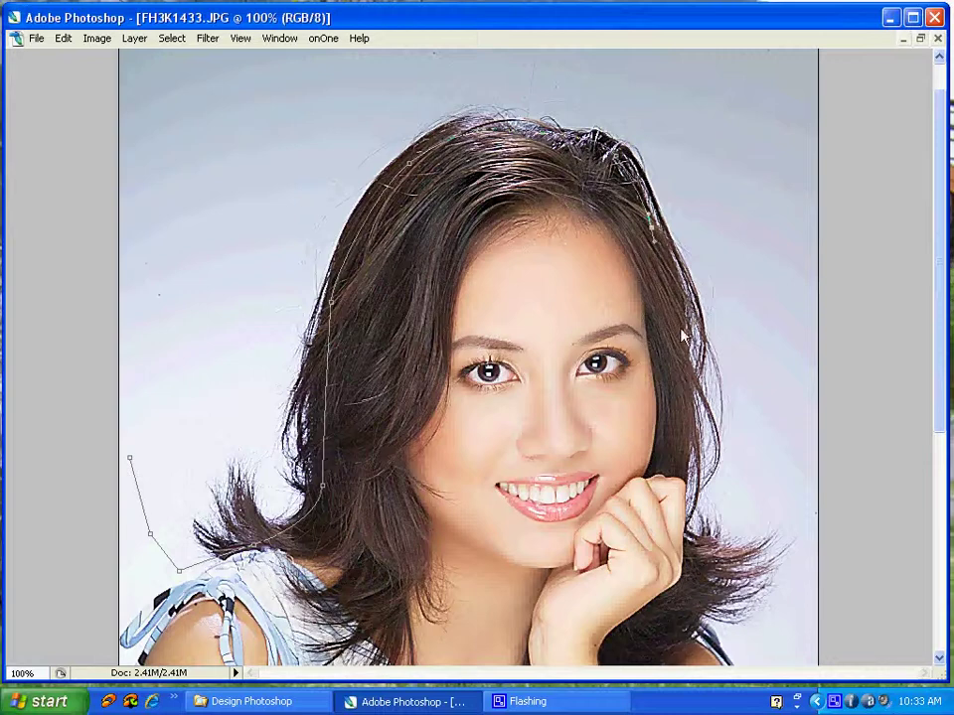
drag(684, 333, 692, 359)
click(684, 425)
drag(676, 515, 679, 526)
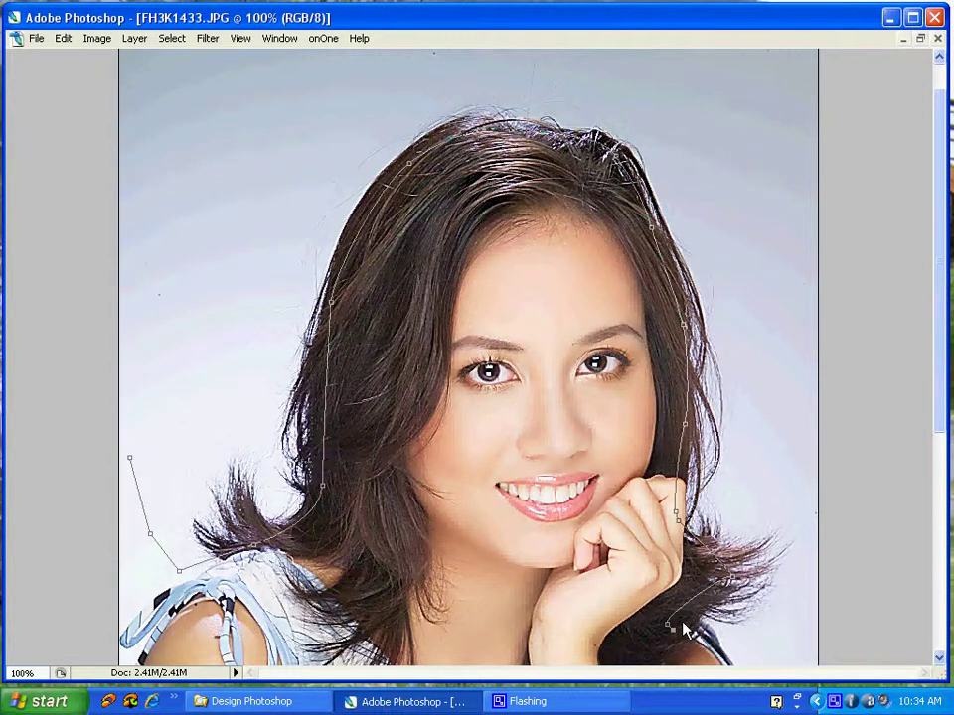
Extend the path around the photo's edges, close it, and convert it to a selection
key(ctrl+minus)
key(ctrl+minus)
key(ctrl+plus)
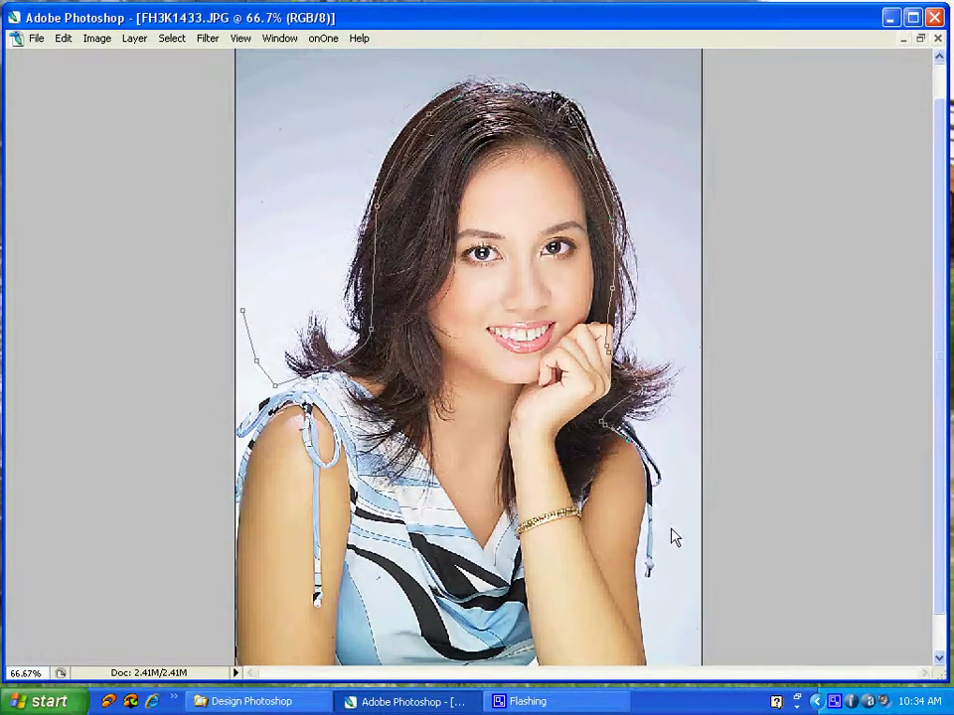
drag(698, 530, 775, 466)
key(ctrl+minus)
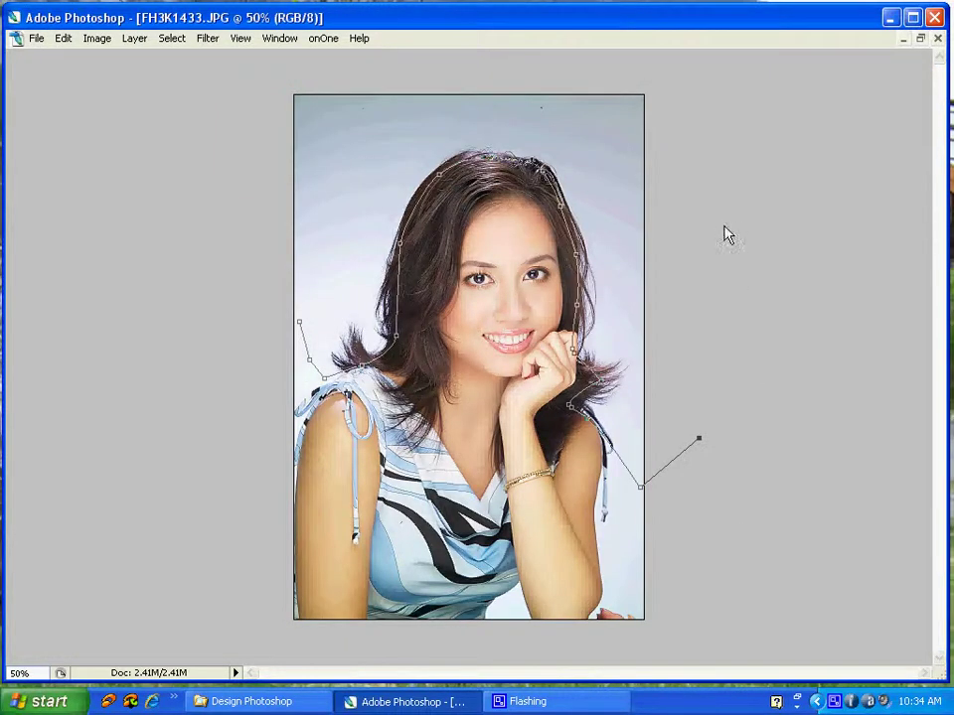
click(724, 130)
click(200, 68)
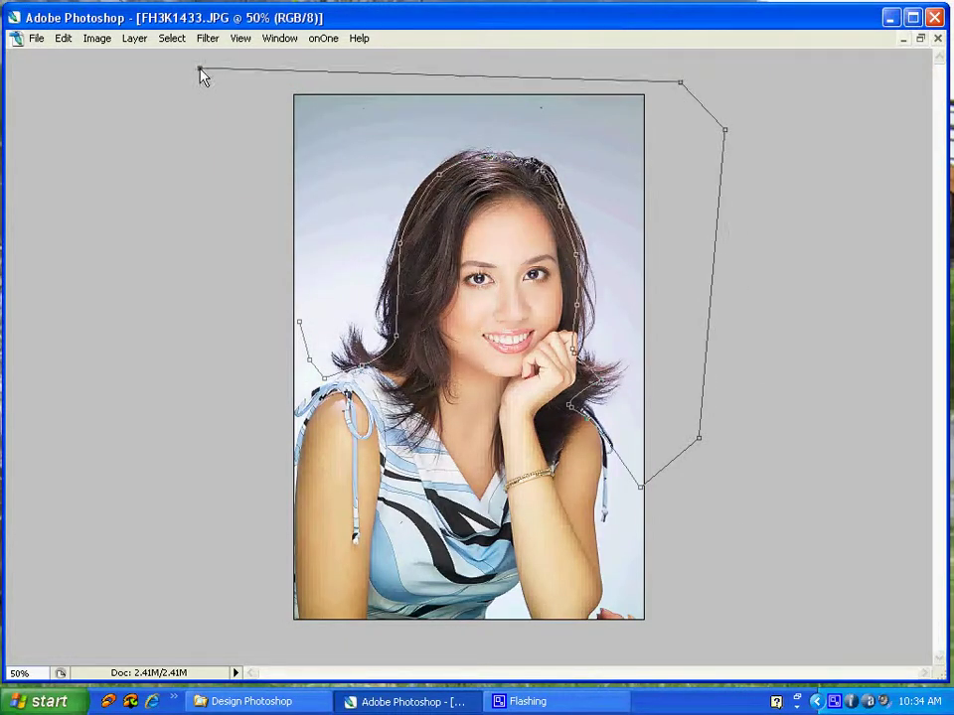
click(208, 173)
click(296, 324)
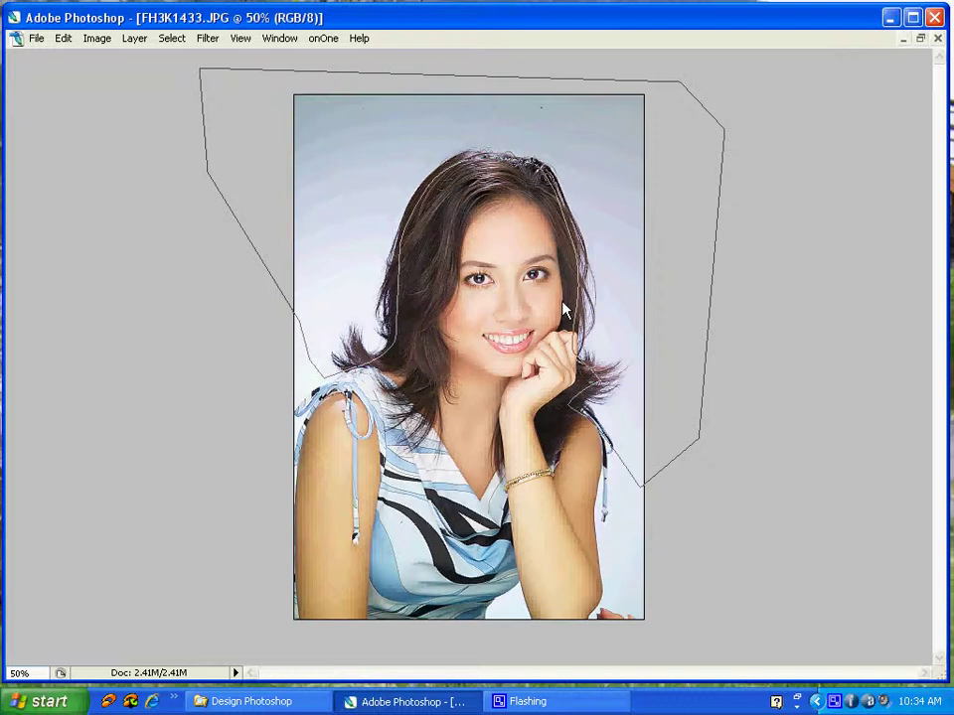
key(ctrl+Return)
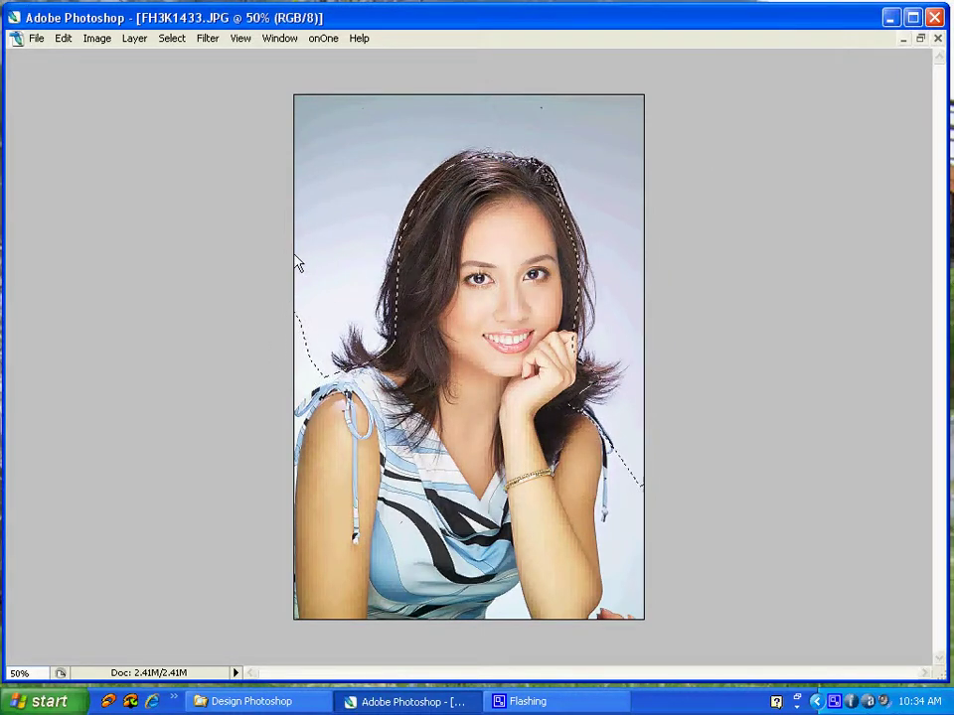
Deselect, lasso the background around the hair and right arm, and restore the panels
click(182, 250)
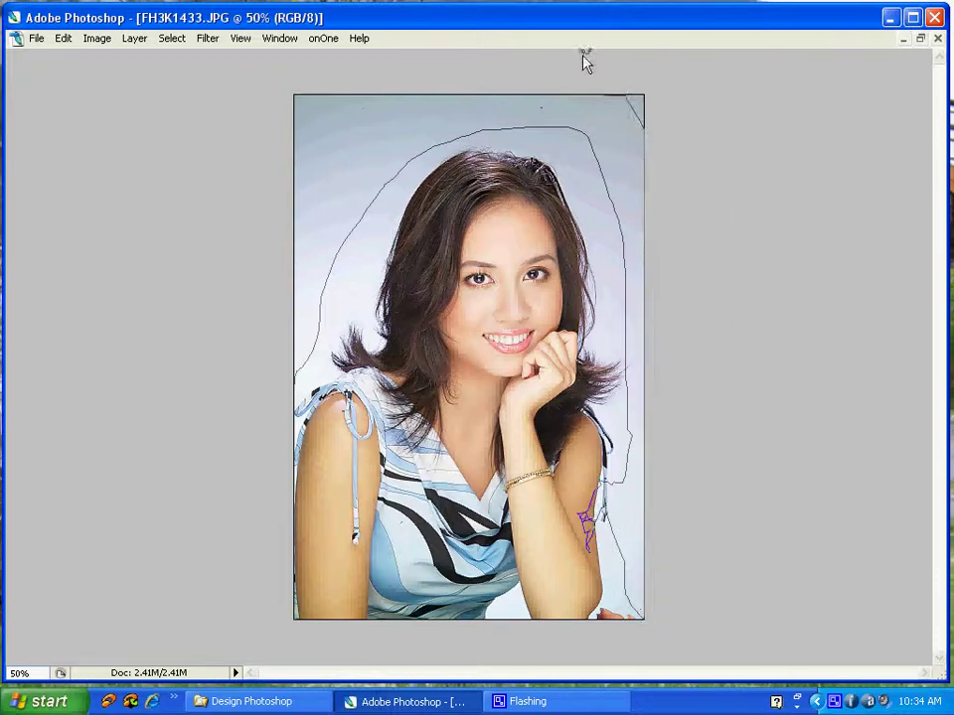
drag(585, 61, 586, 59)
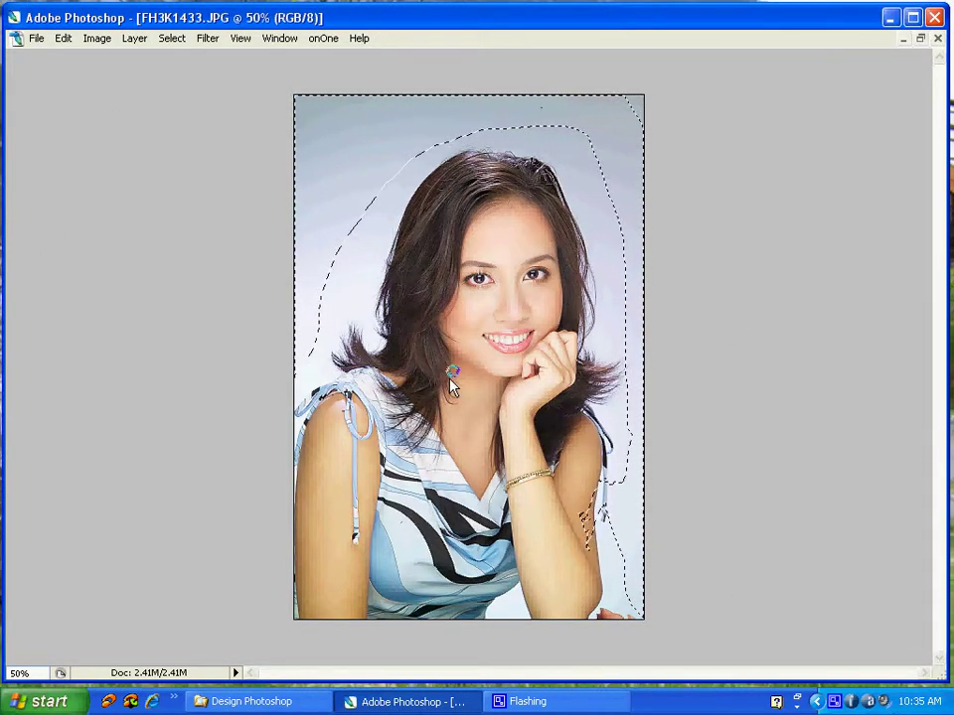
key(Tab)
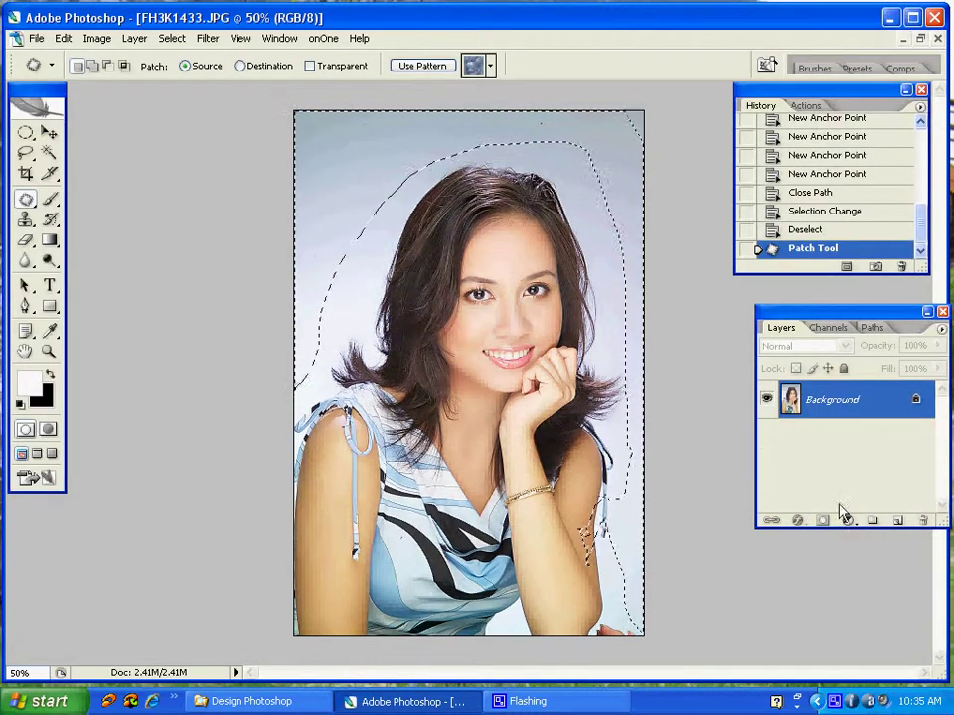
Convert the Background to Layer 0, delete the selected backdrop to transparency, and deselect
key(ctrl+d)
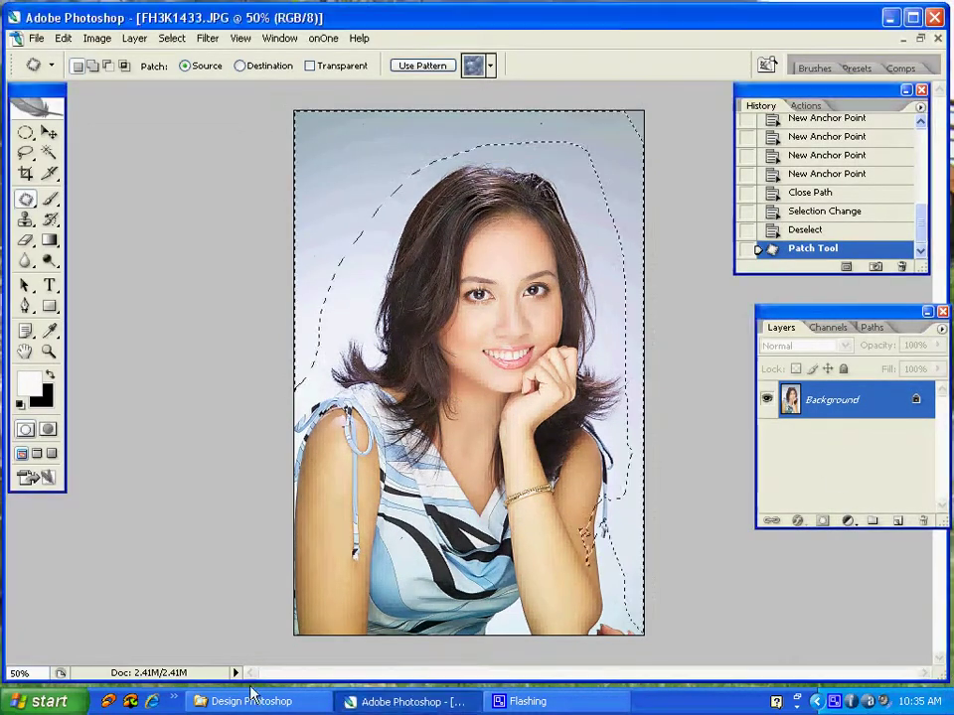
double_click(878, 415)
key(Return)
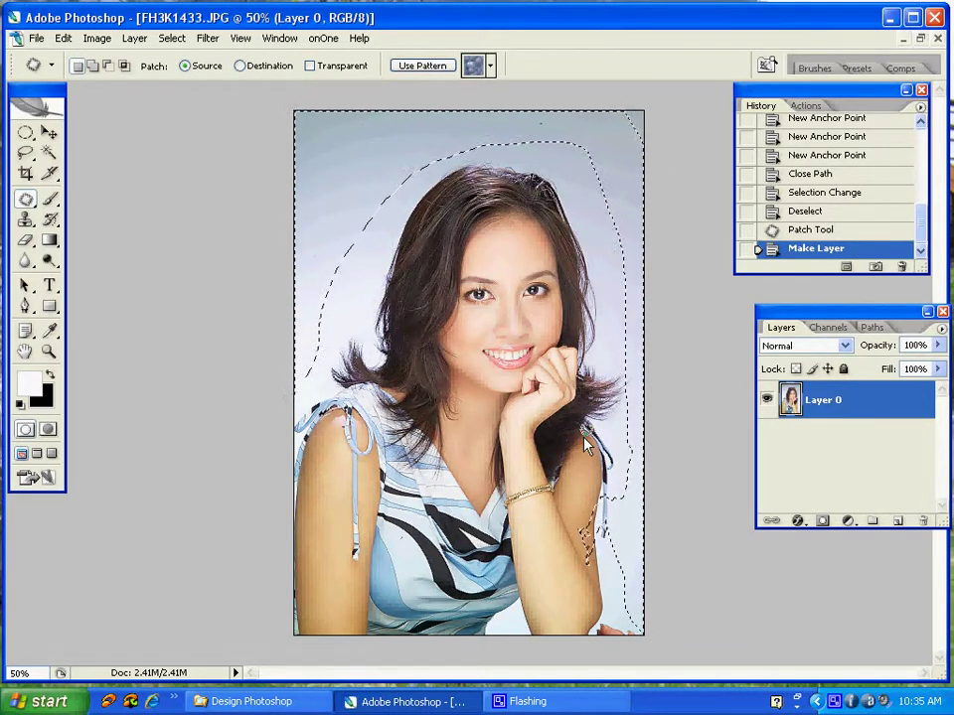
key(Delete)
key(Delete)
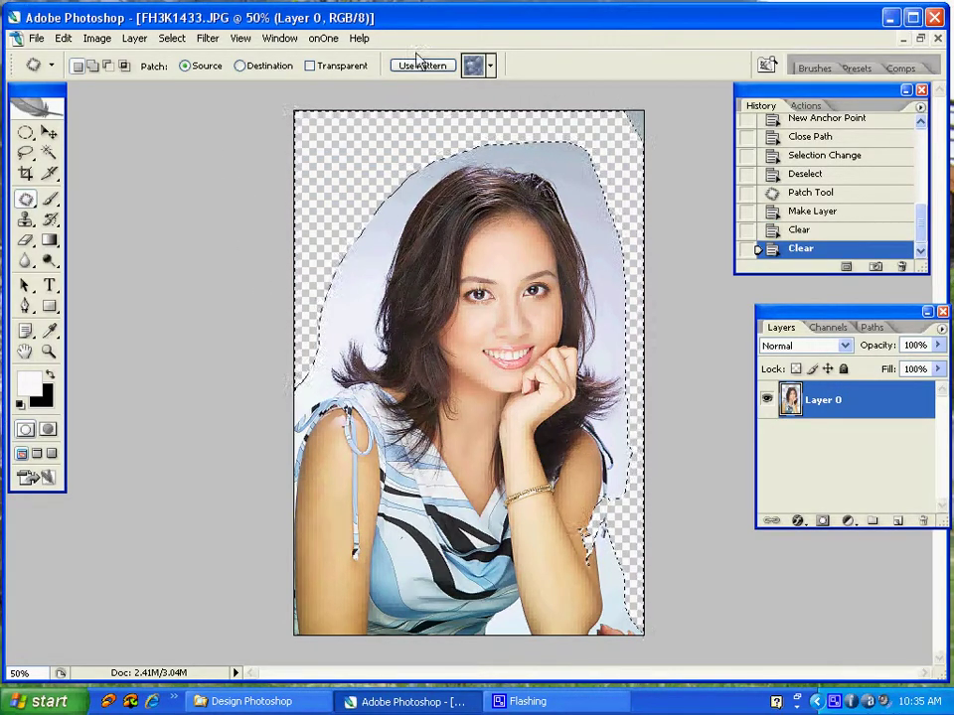
key(alt)
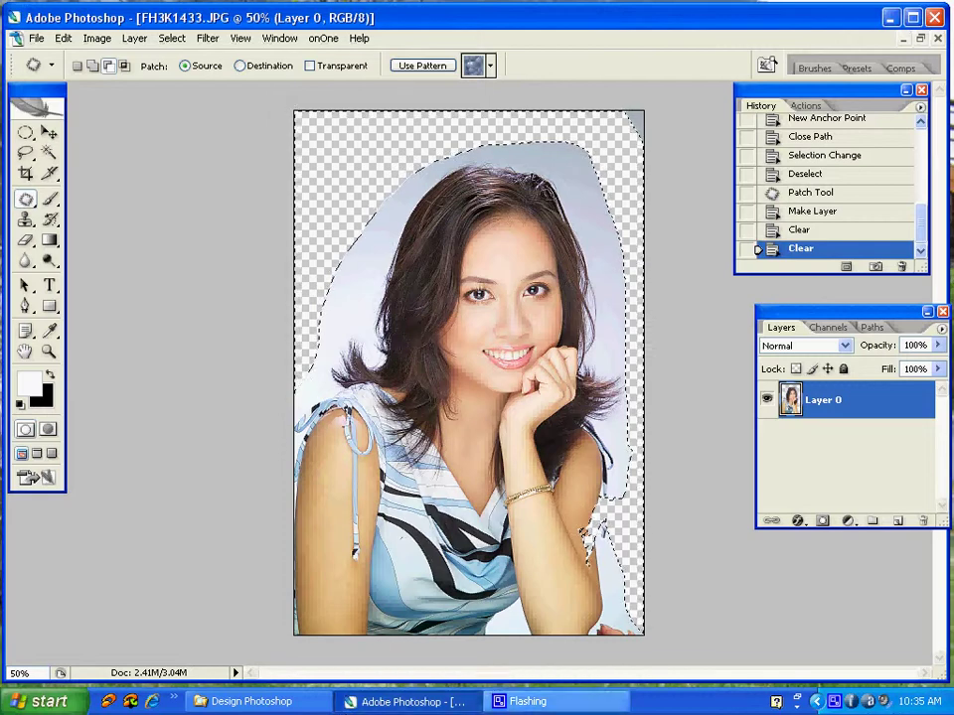
key(l)
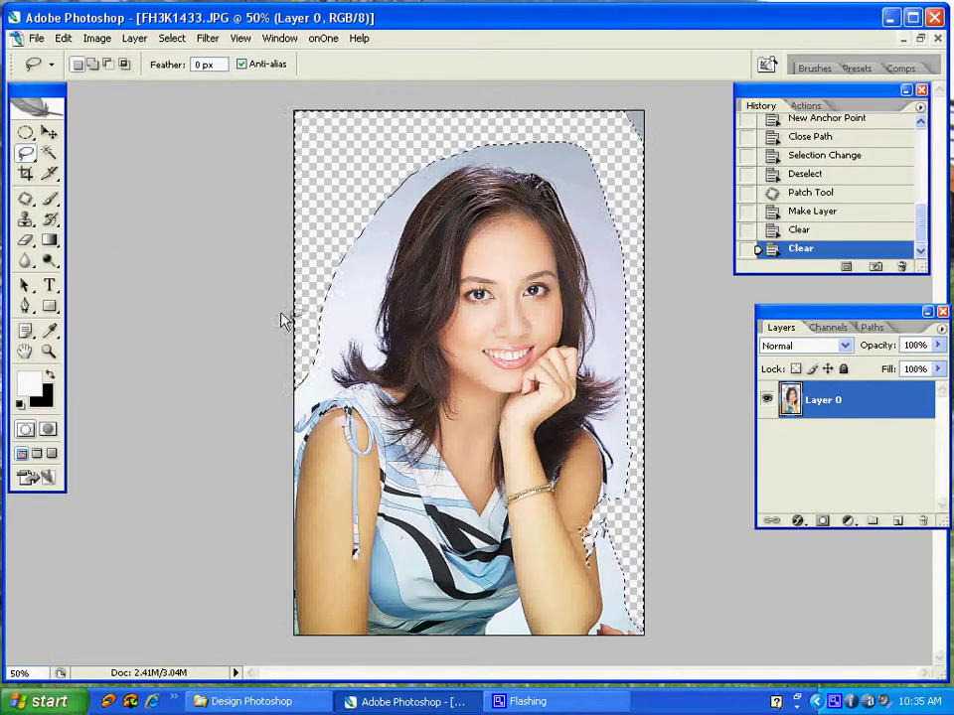
key(ctrl+d)
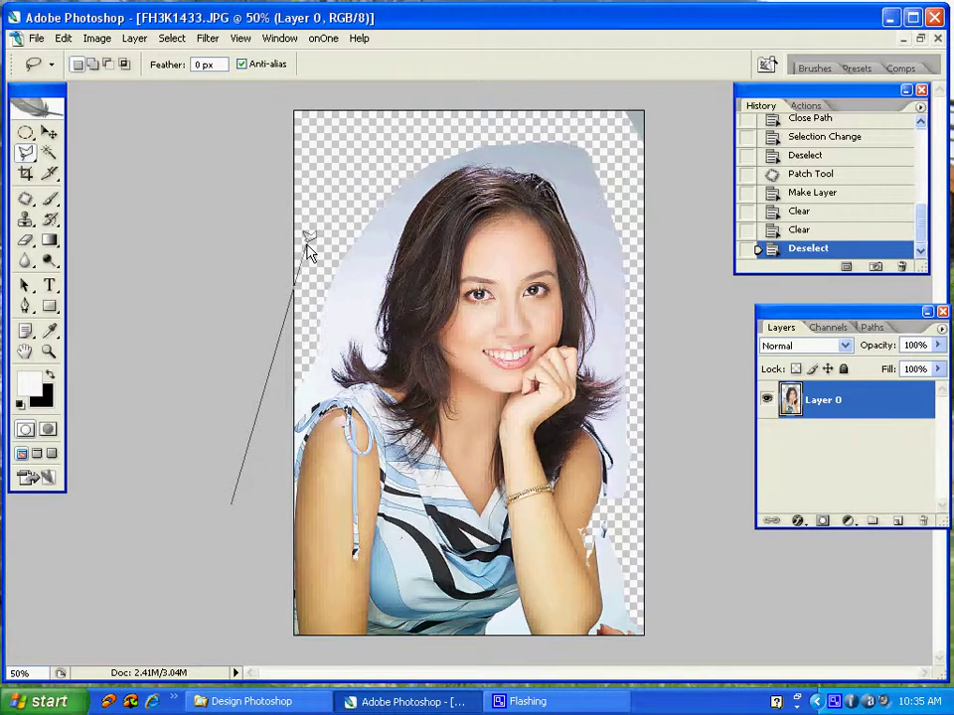
Draw a polygonal lasso outline around the top of the hair
double_click(293, 357)
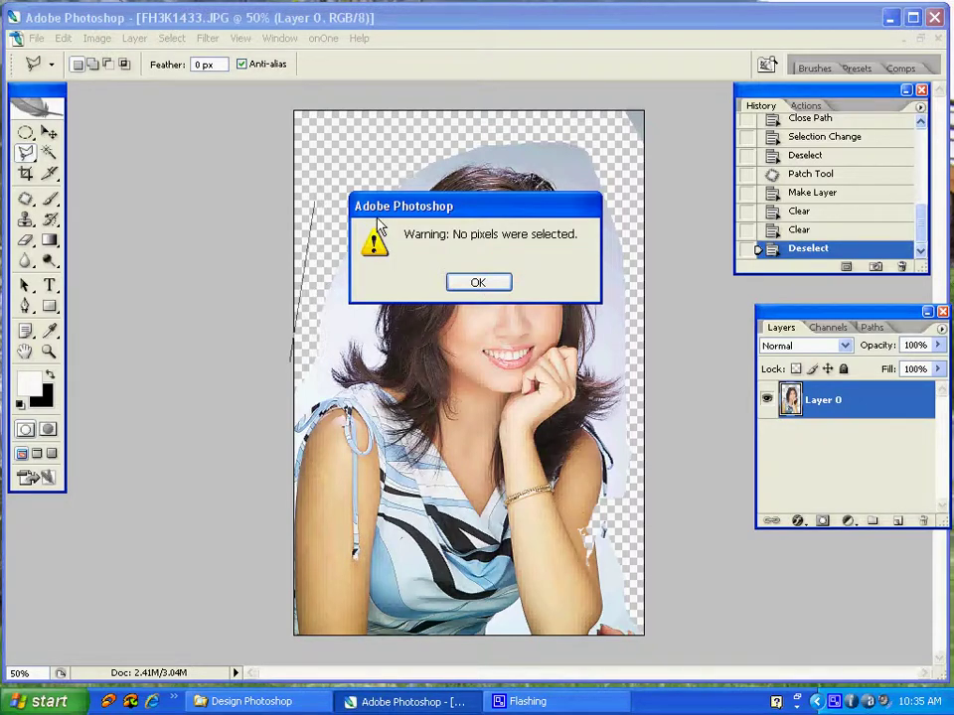
key(Return)
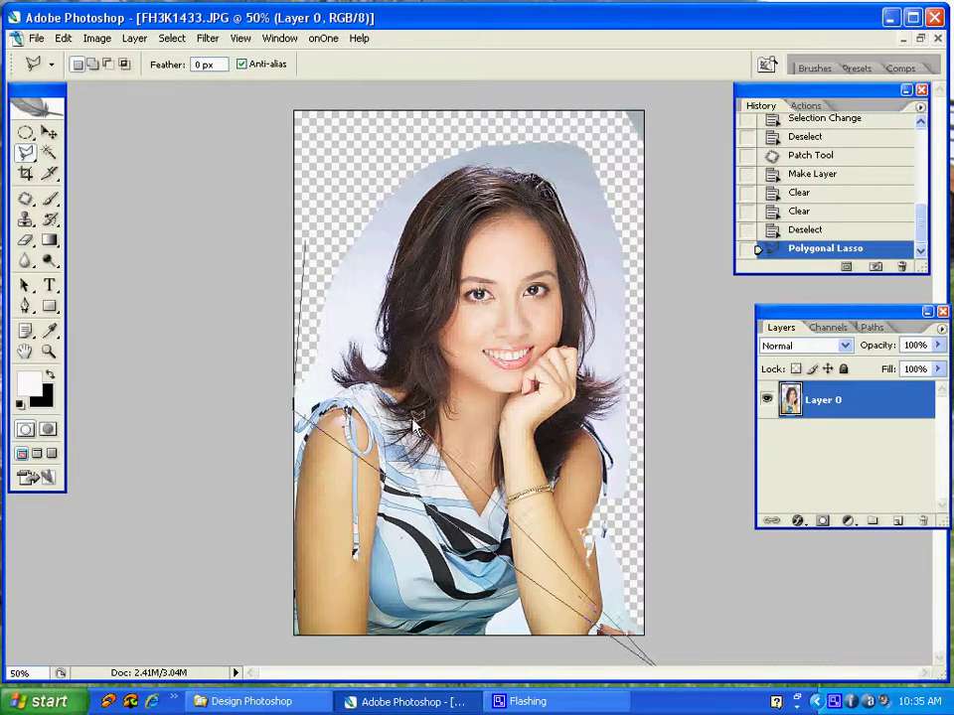
click(394, 310)
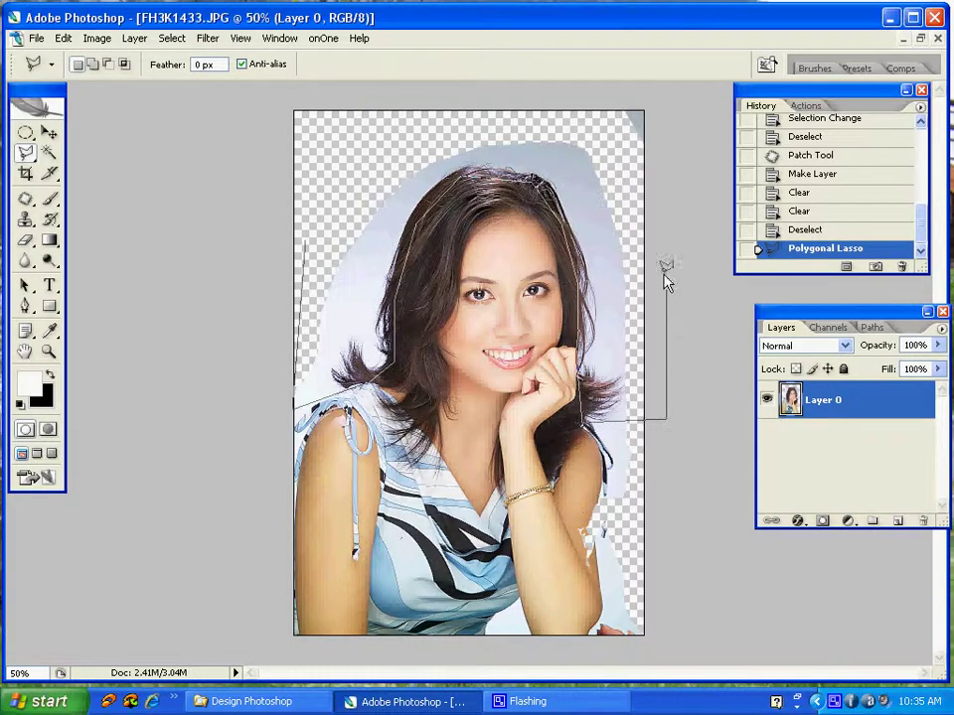
click(560, 139)
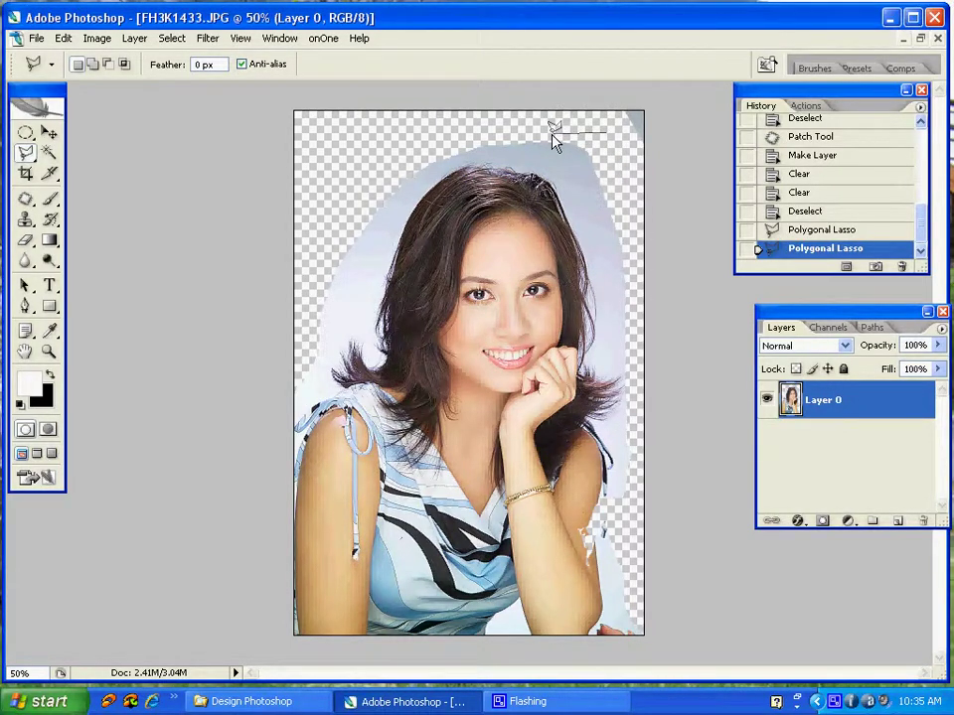
Patch the background above the hair, feather the selection, and deselect
key(j)
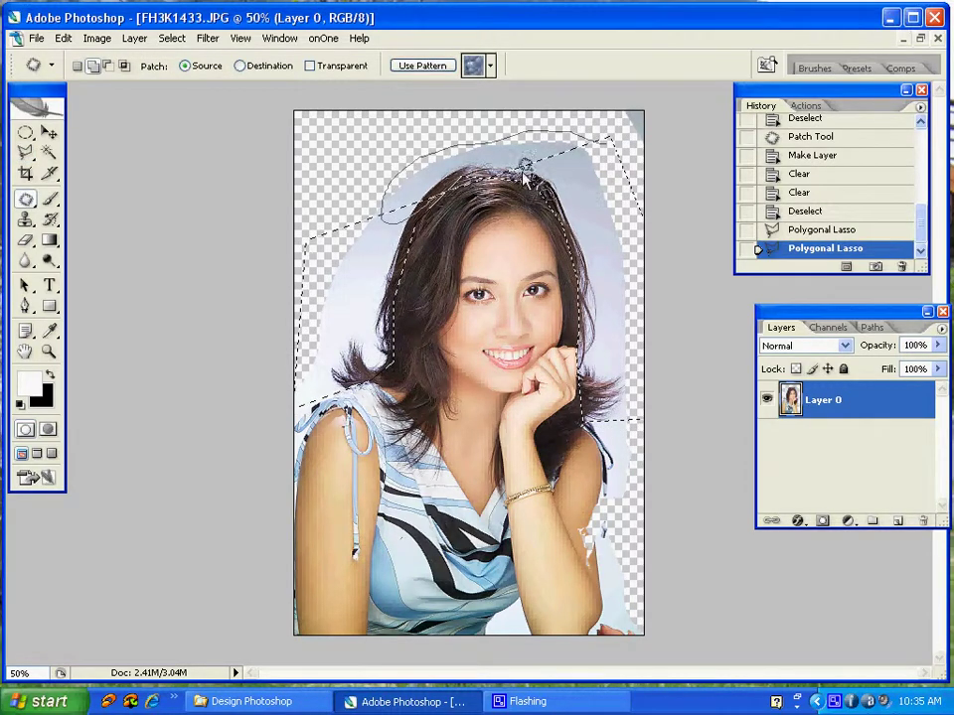
drag(524, 168, 526, 164)
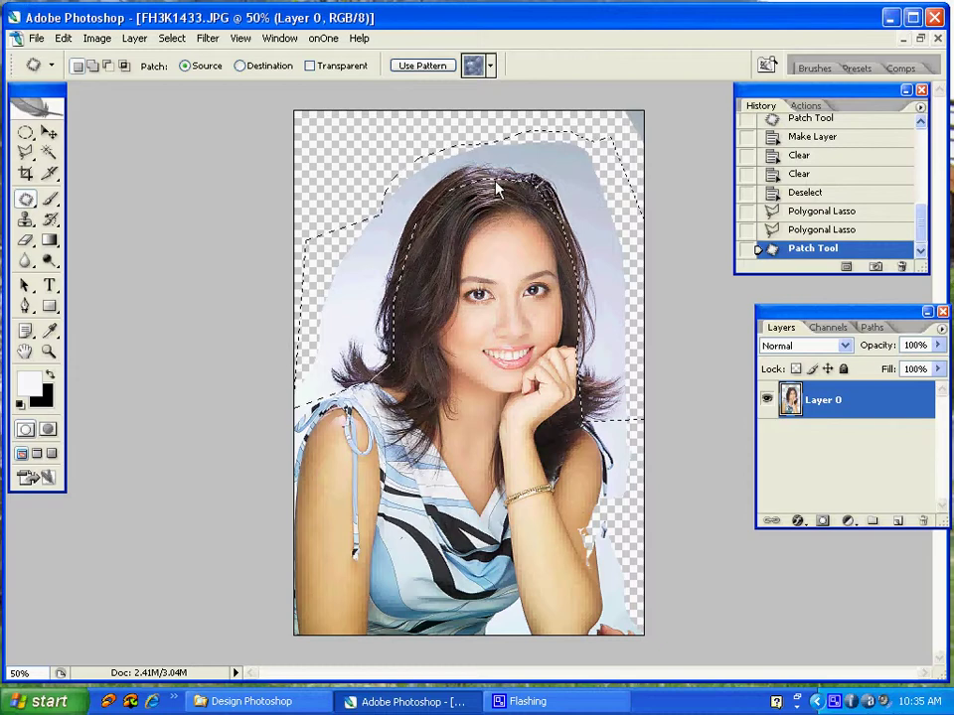
key(ctrl+alt+d)
click(558, 234)
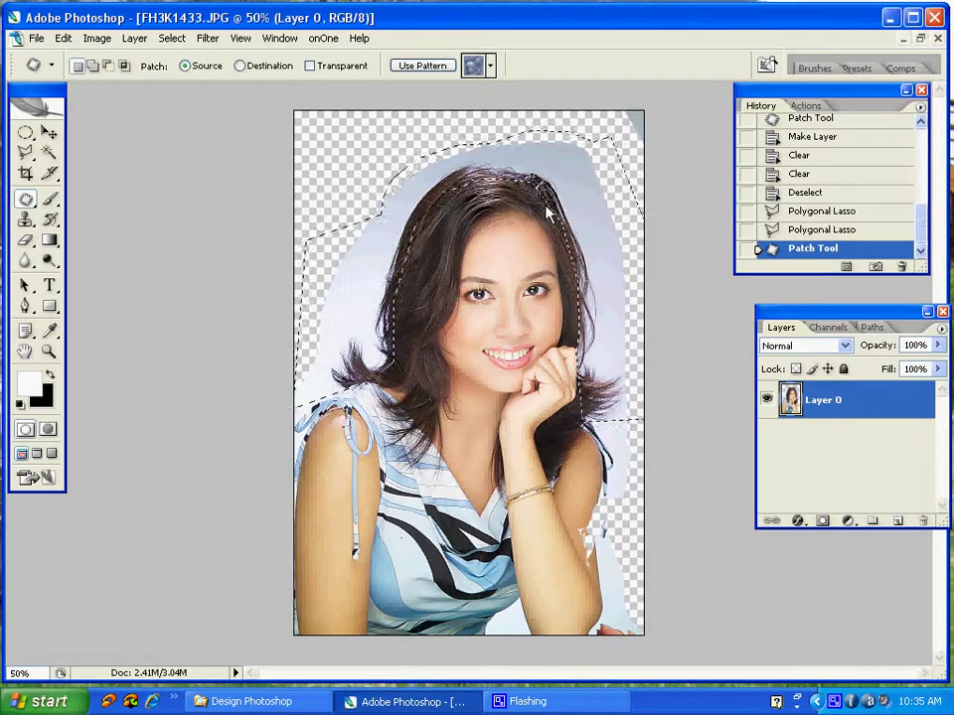
key(ctrl+d)
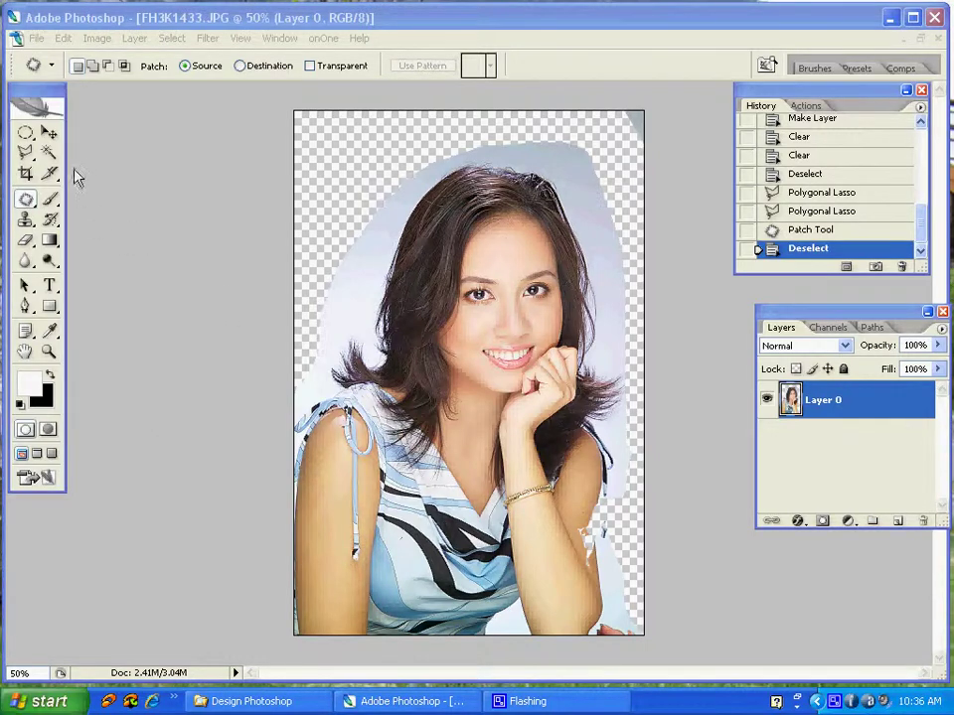
Restore the selection and erase the light blue background with a 1900 px Discontiguous Background Eraser
key(ctrl+z)
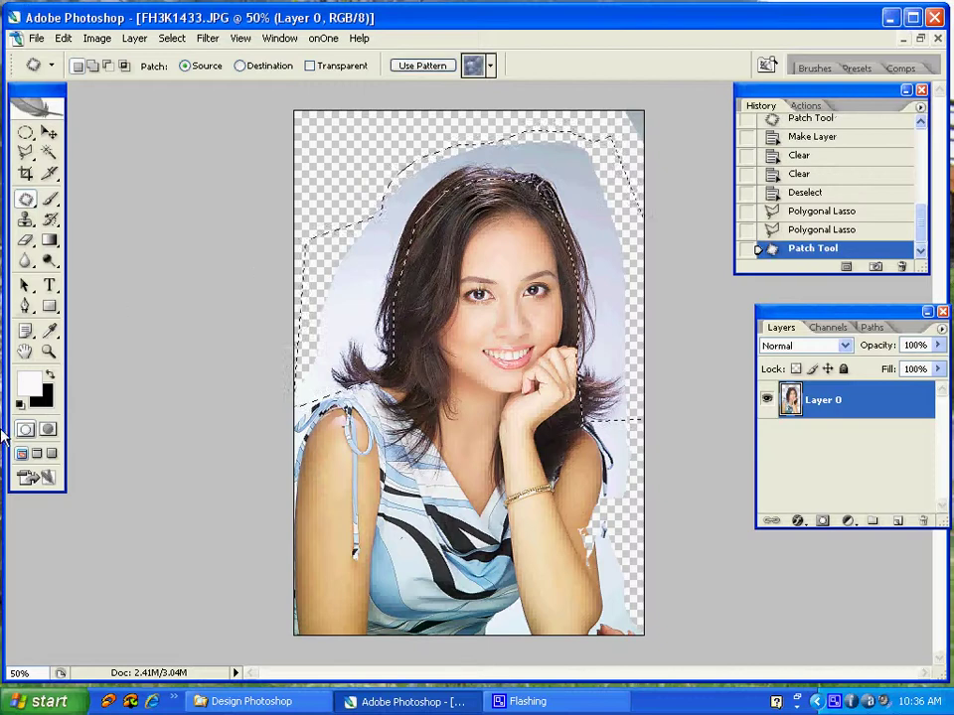
key(e)
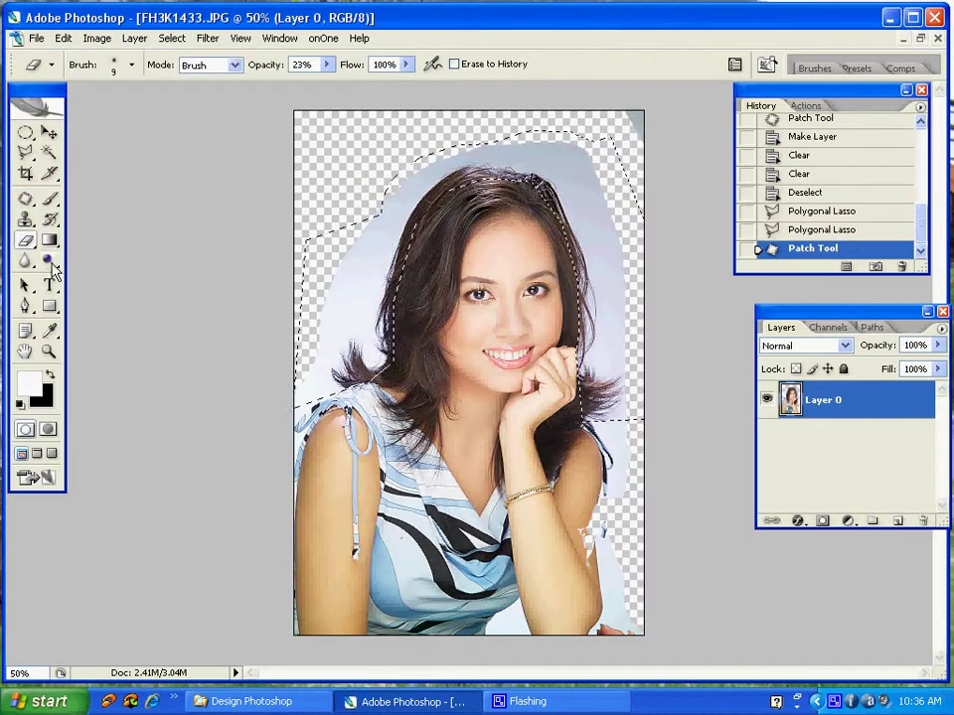
drag(28, 246, 122, 274)
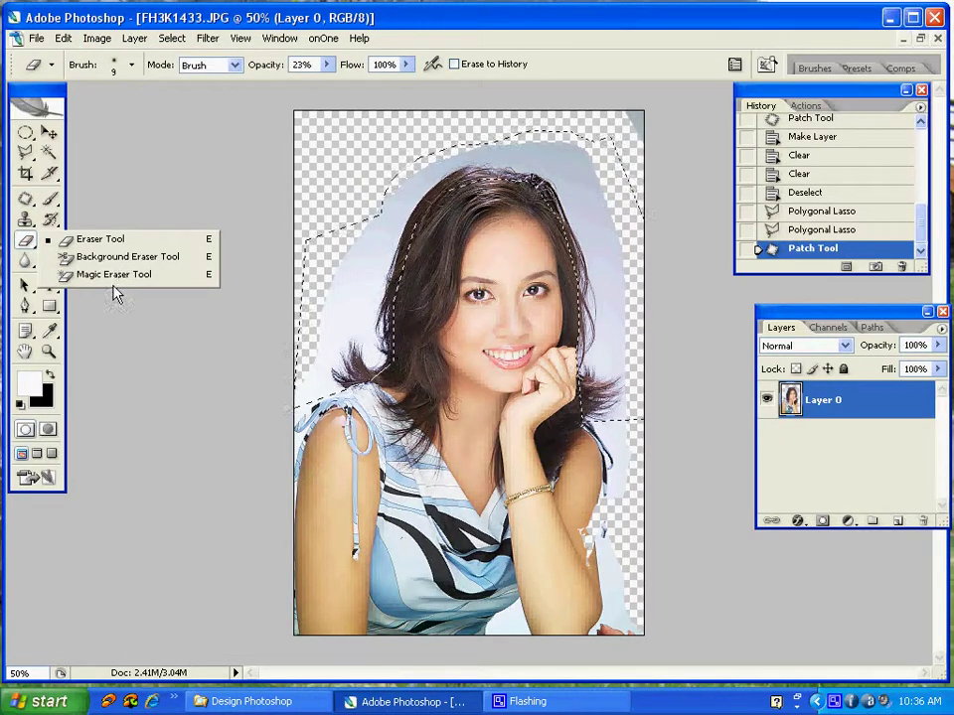
click(114, 260)
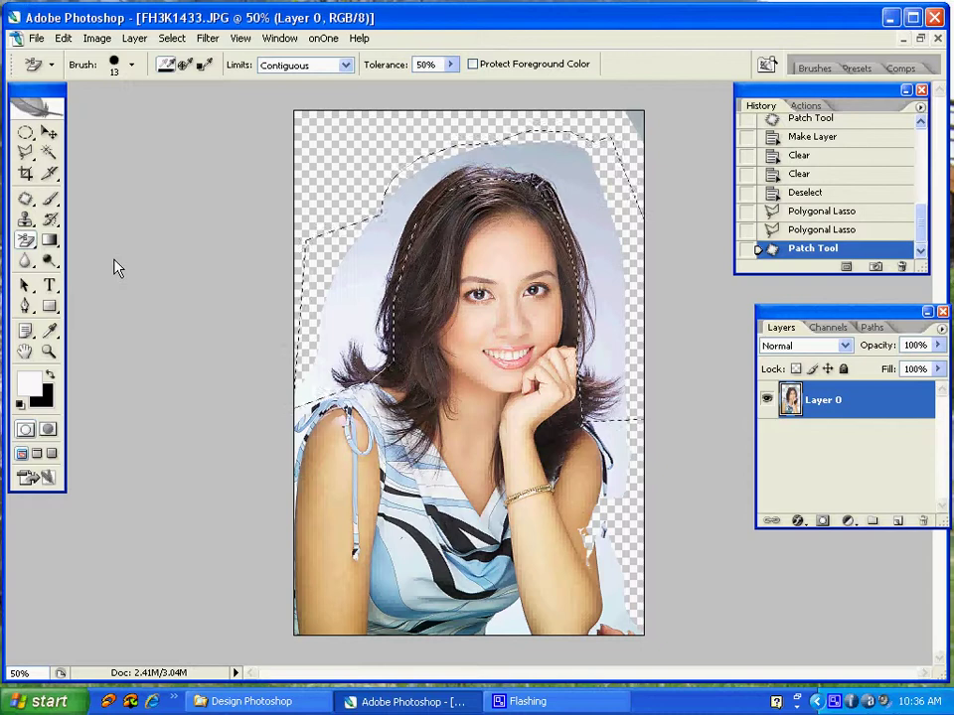
click(345, 66)
click(328, 84)
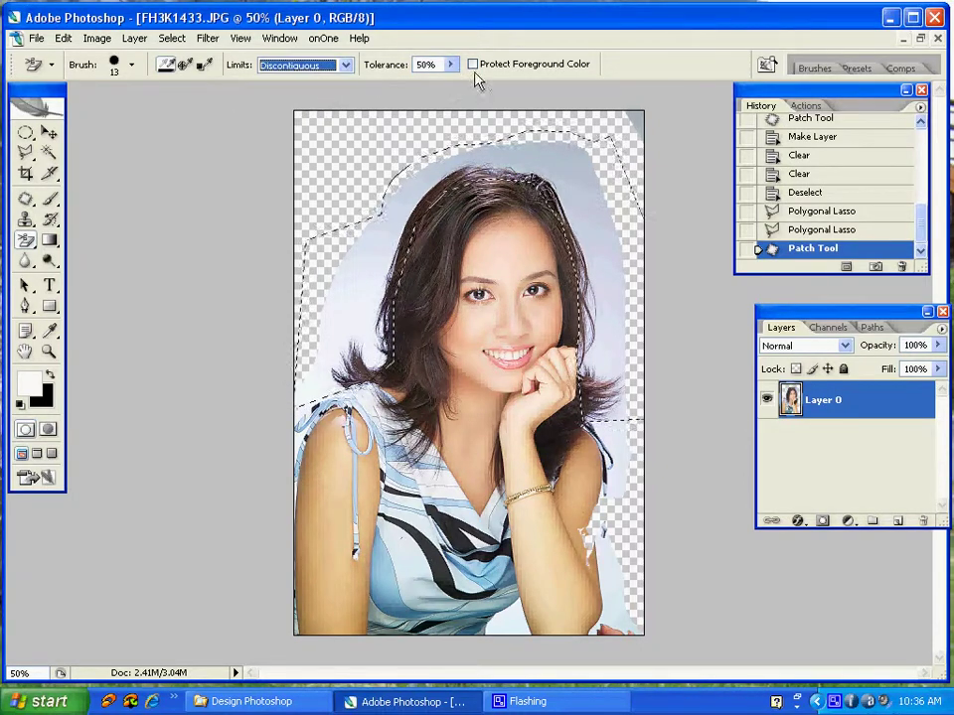
key(Tab)
text(80)
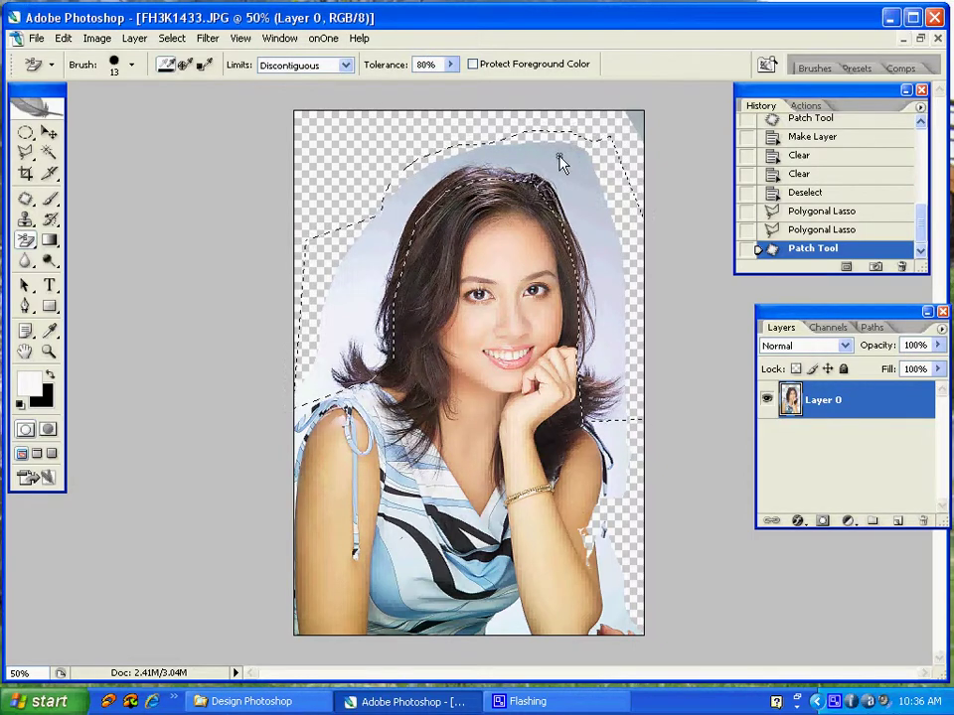
key(bracketright)
key(bracketright)
key(bracketright)
key(bracketright)
key(bracketright)
key(bracketright)
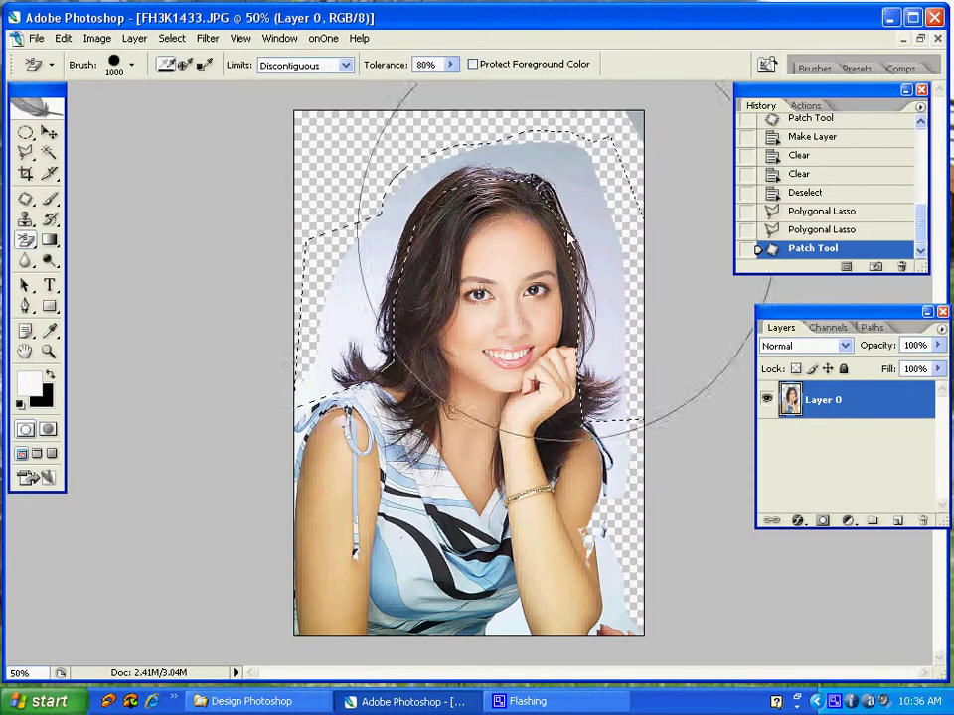
key(bracketright)
key(bracketright)
key(bracketright)
key(bracketright)
key(bracketright)
key(bracketright)
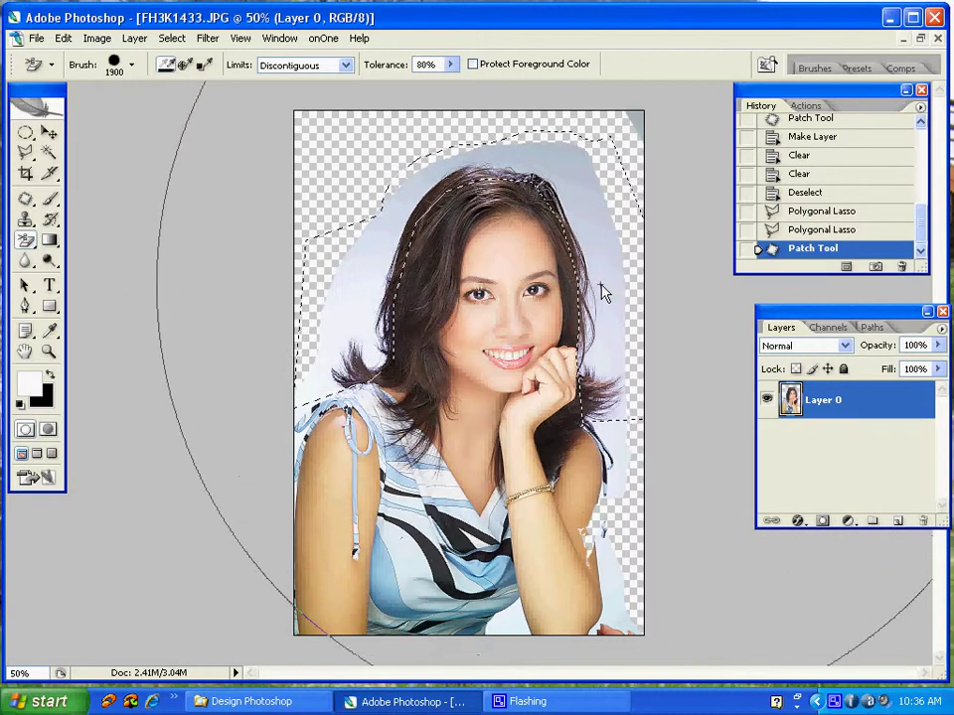
click(613, 303)
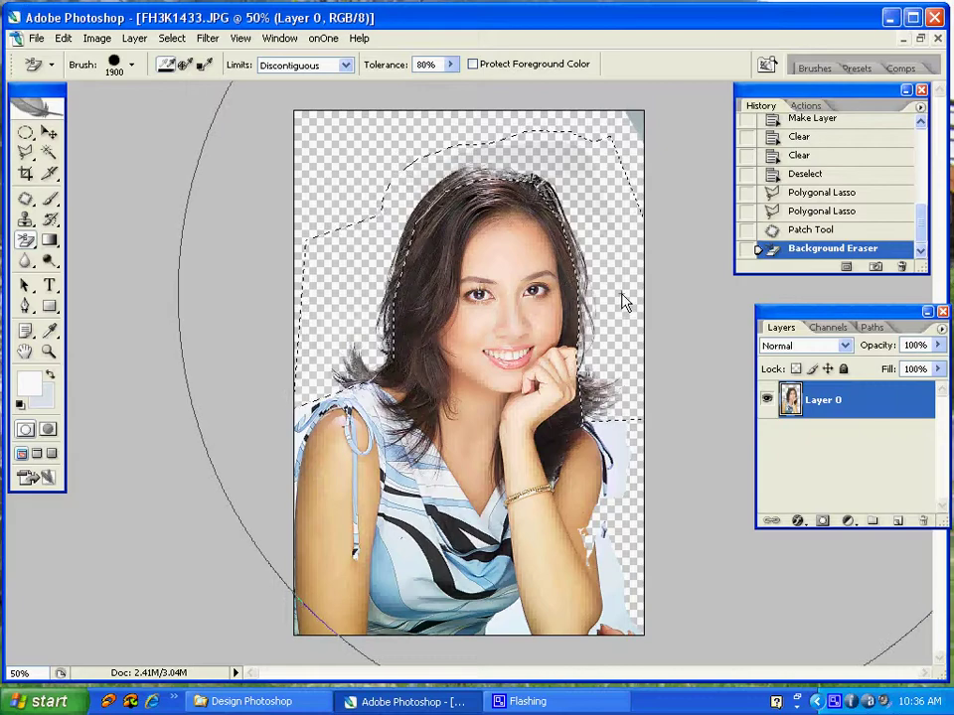
Zoom in to compare before and after, and erase more of the pale halo around the hair
key(ctrl+plus)
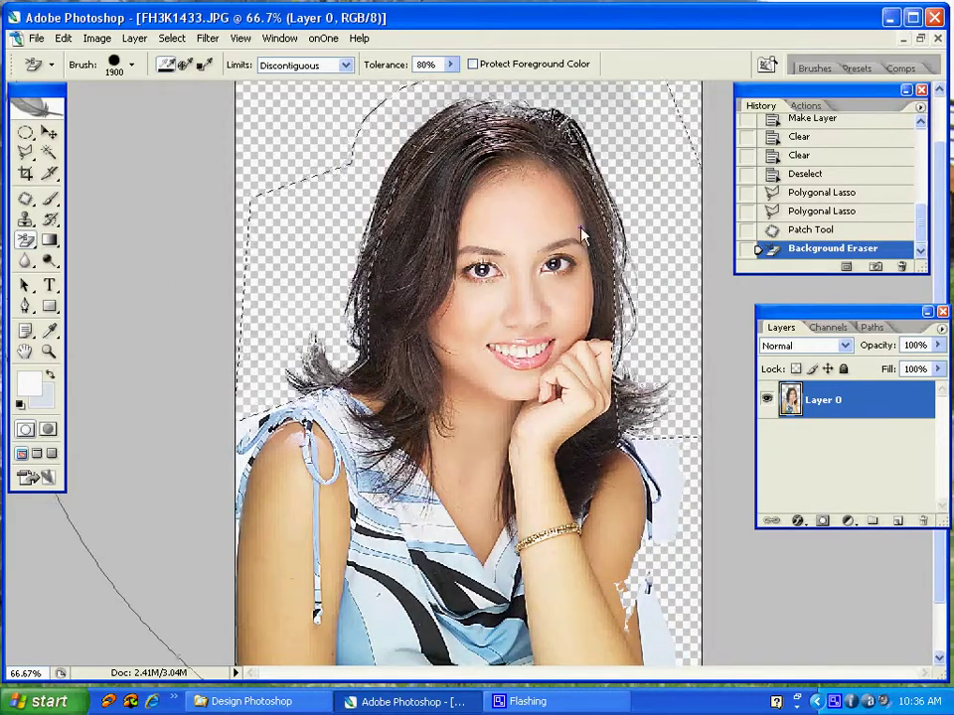
scroll(608, 164, up, 1)
scroll(608, 164, up, 1)
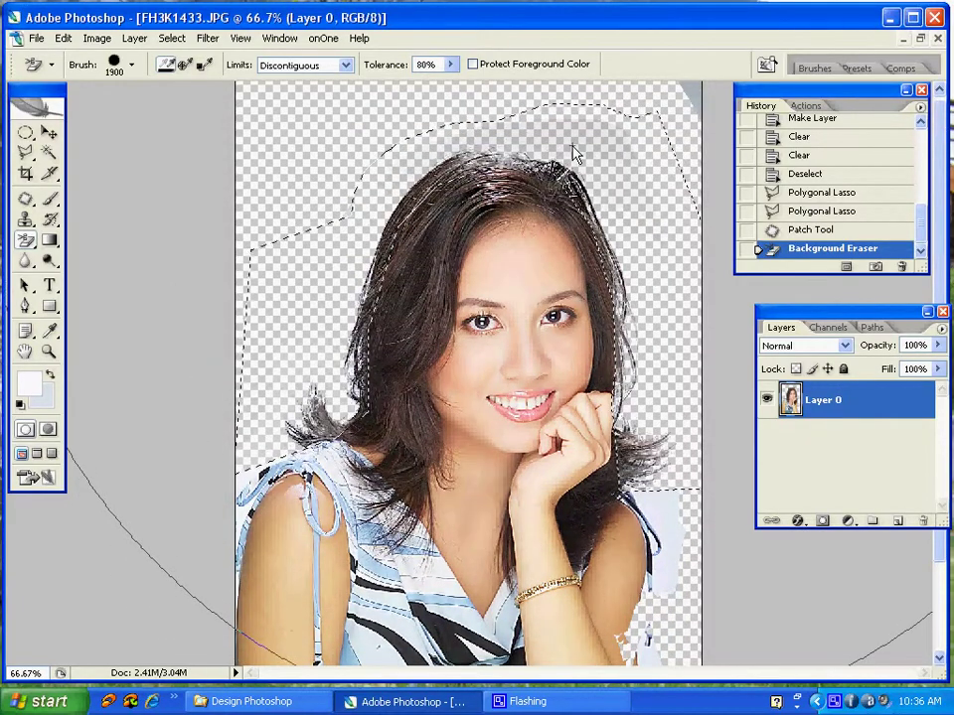
key(ctrl+z)
key(ctrl+z)
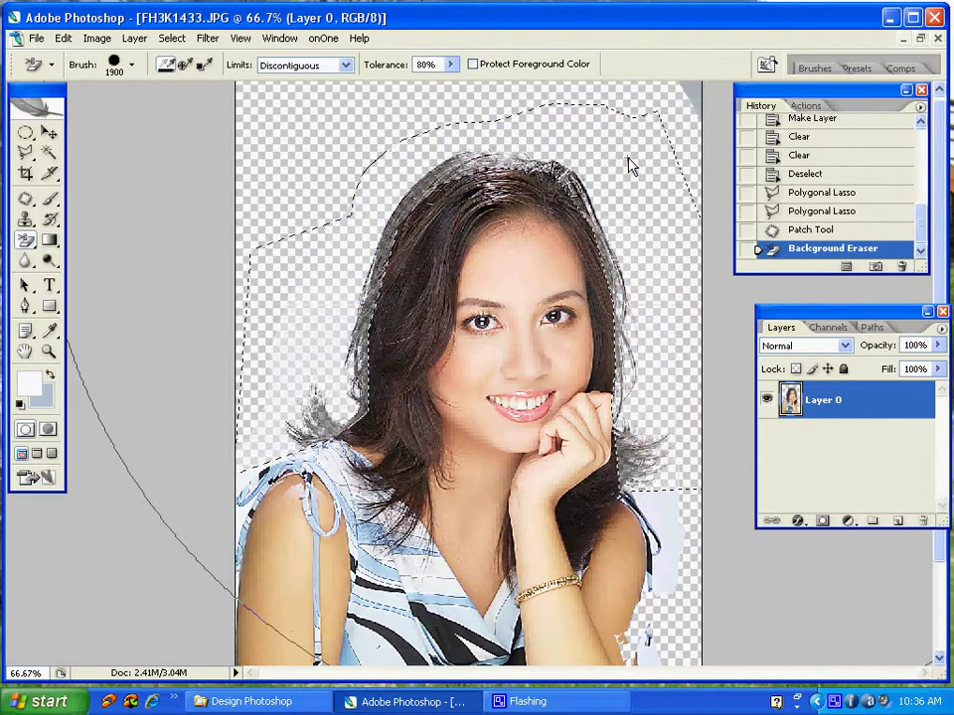
key(ctrl+z)
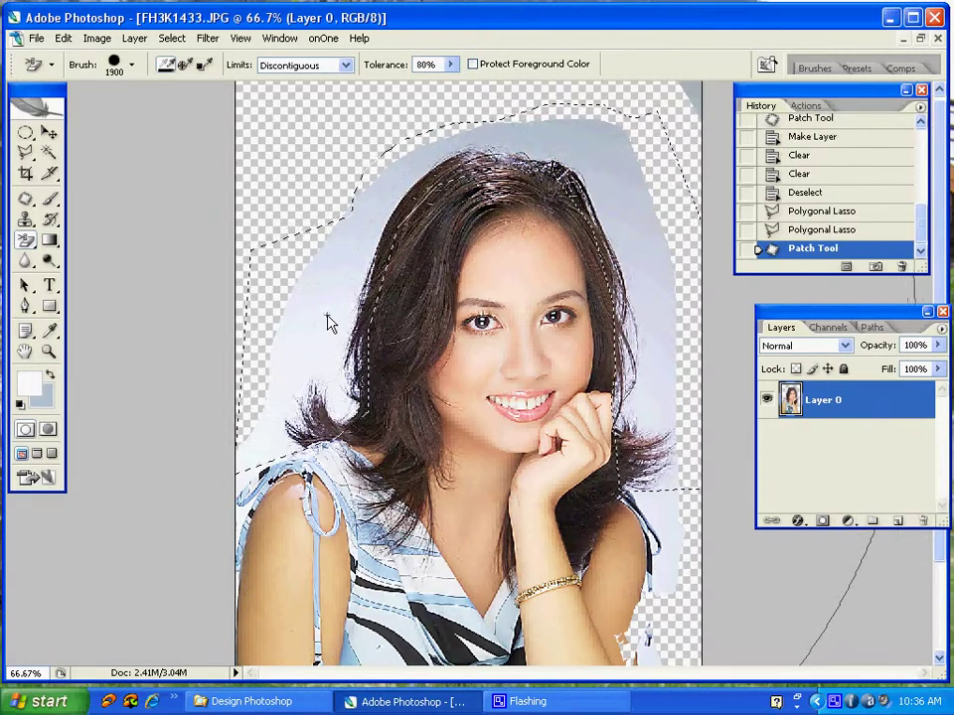
key(ctrl+z)
key(ctrl+0)
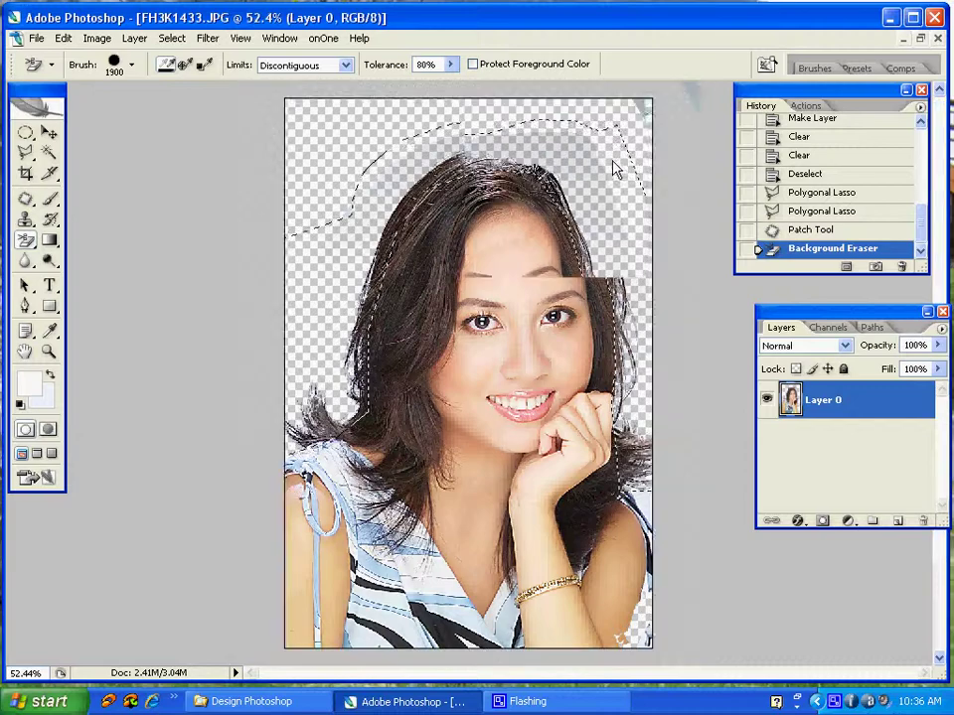
click(586, 156)
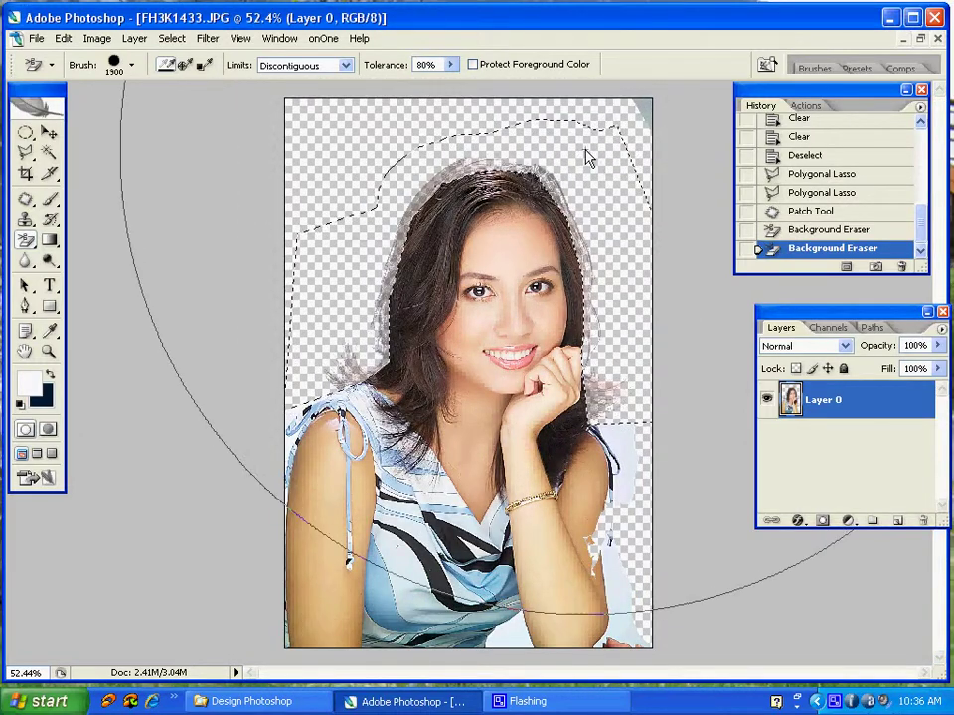
key(ctrl+plus)
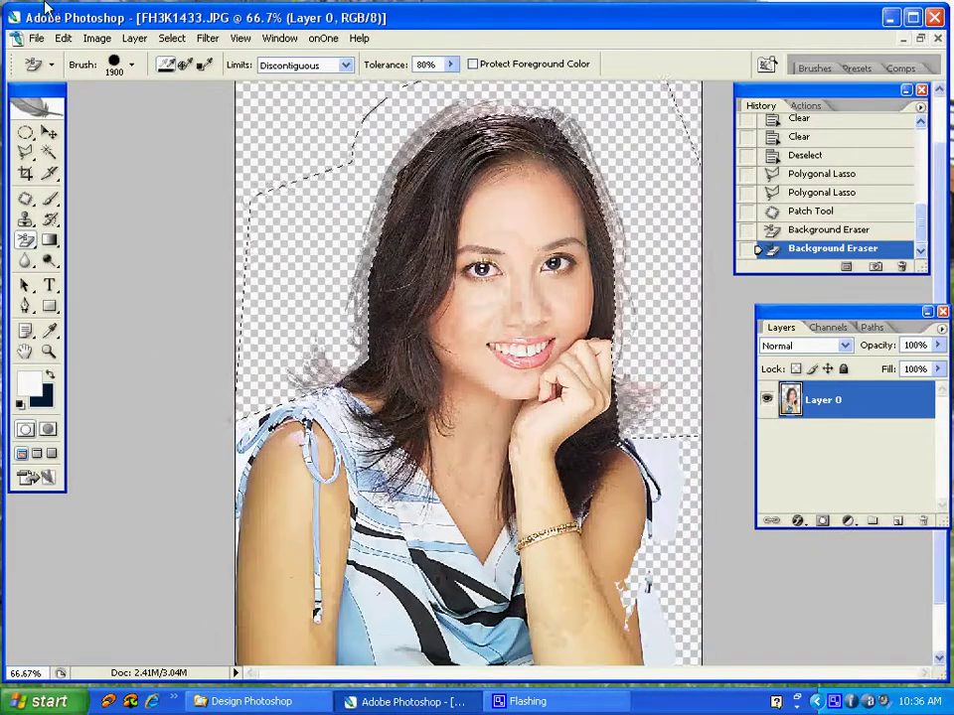
key(ctrl+plus)
key(ctrl+z)
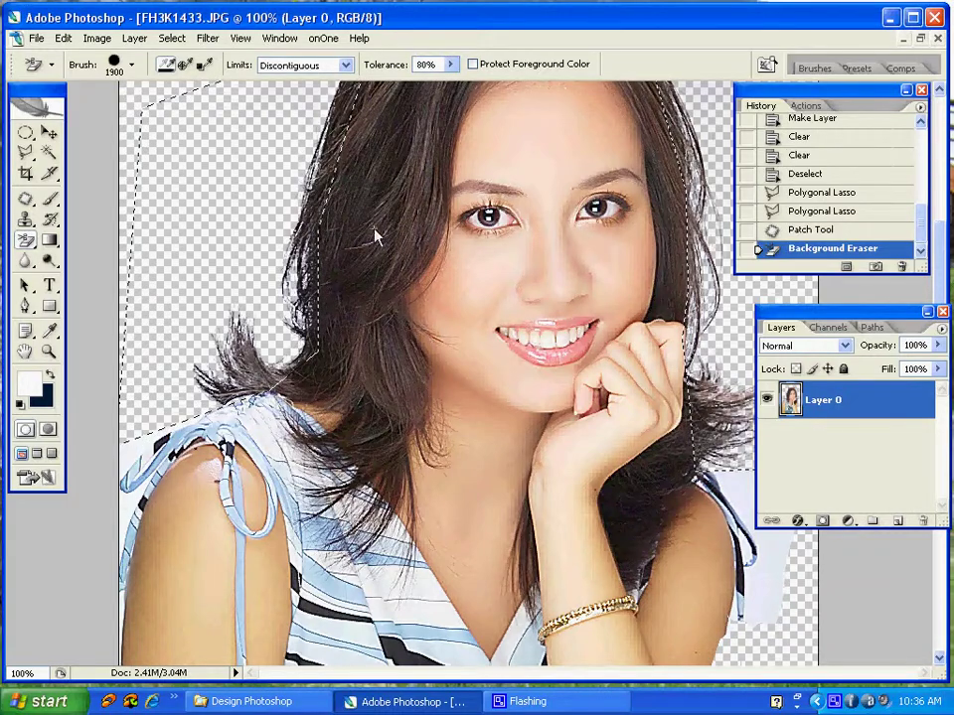
scroll(377, 205, up, 5)
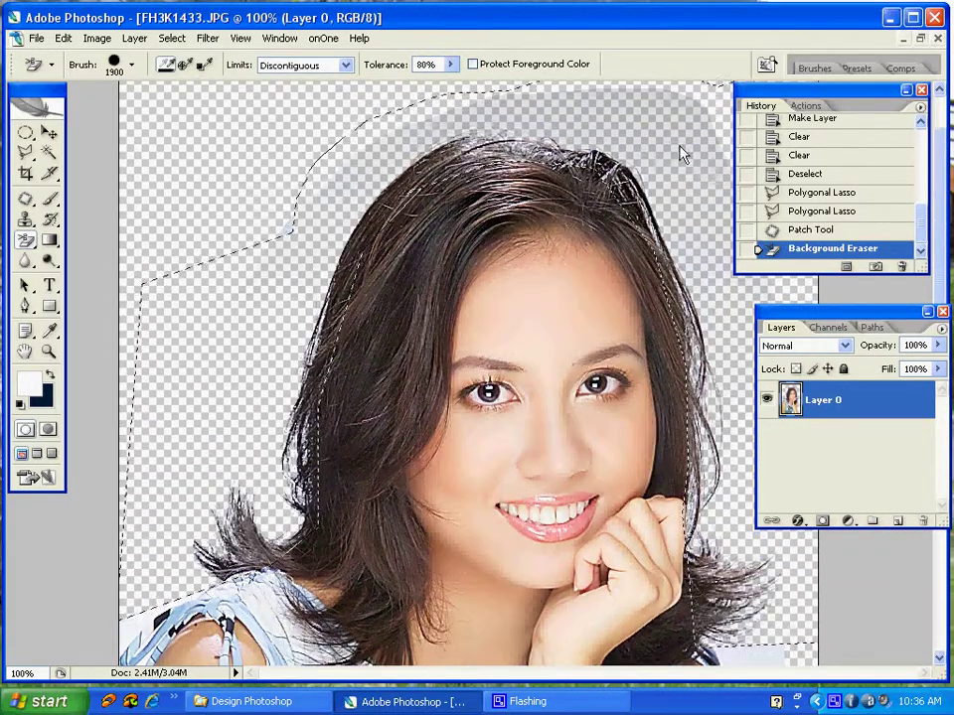
drag(681, 153, 645, 145)
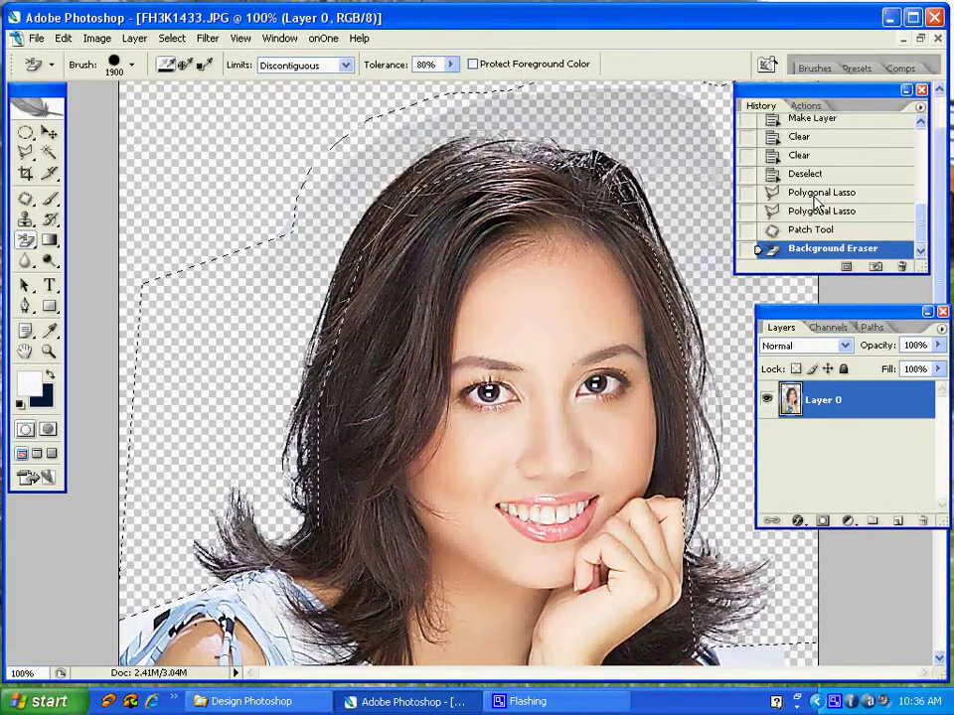
Revert to the pre-erasing History state and copy the hair selection onto a new Layer 1
click(813, 230)
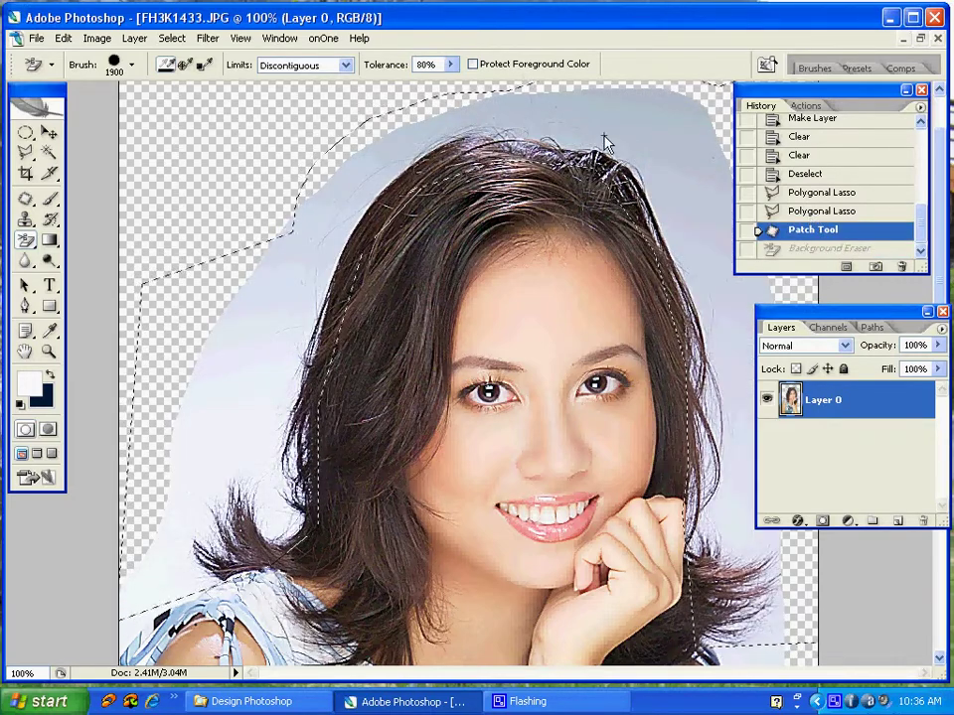
scroll(636, 140, down, 1)
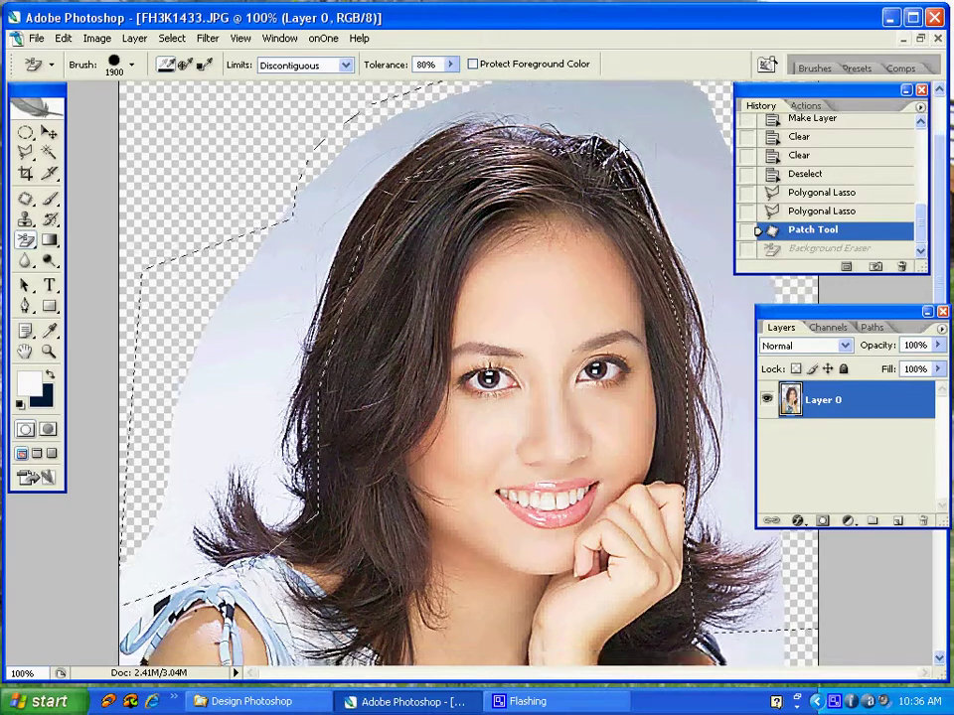
scroll(676, 159, down, 1)
key(ctrl+z)
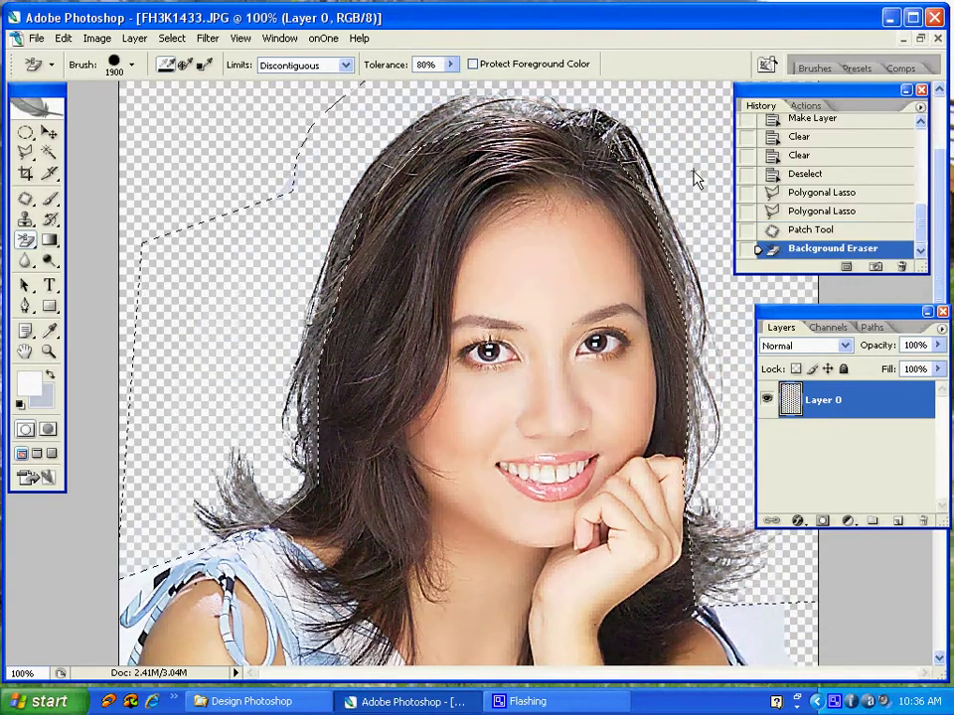
key(ctrl+z)
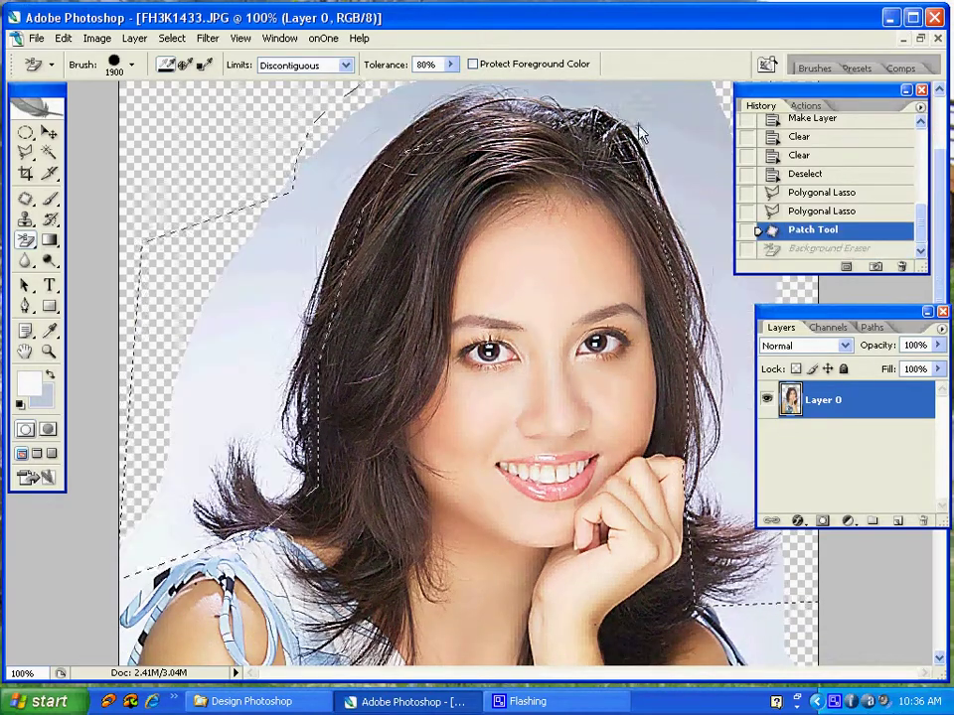
key(ctrl+z)
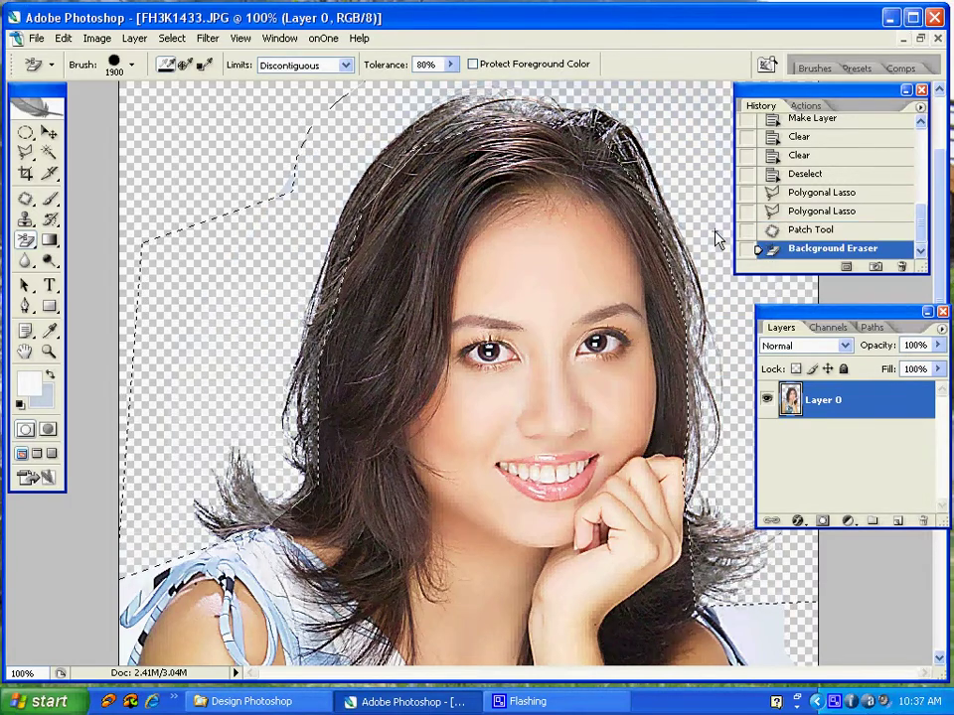
key(ctrl+z)
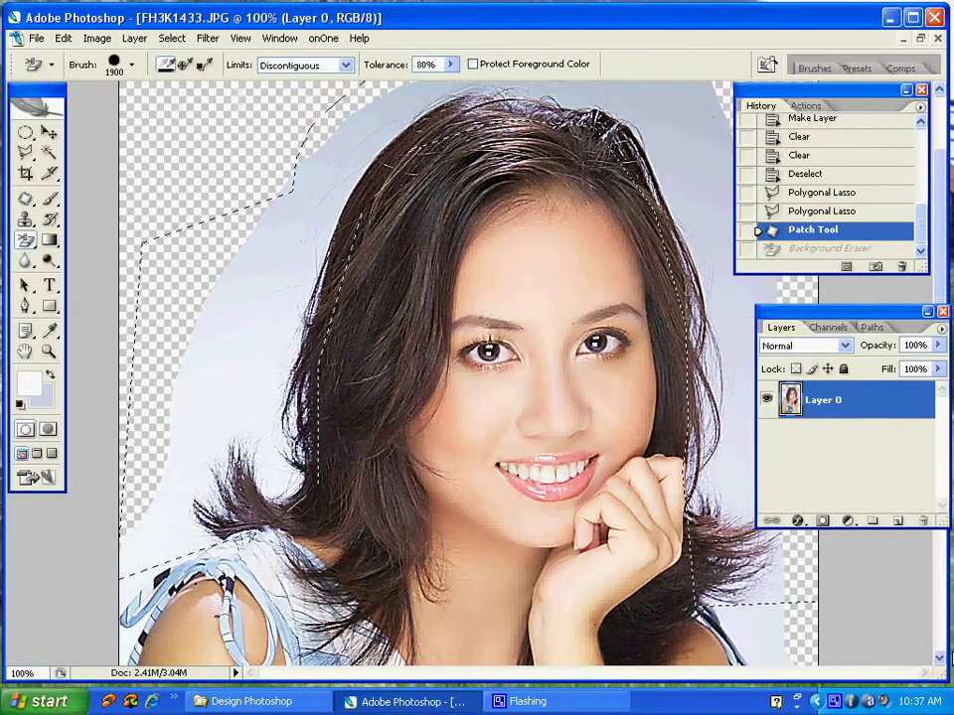
key(ctrl+j)
Add a new layer and send it to the bottom of the layer stack
key(v)
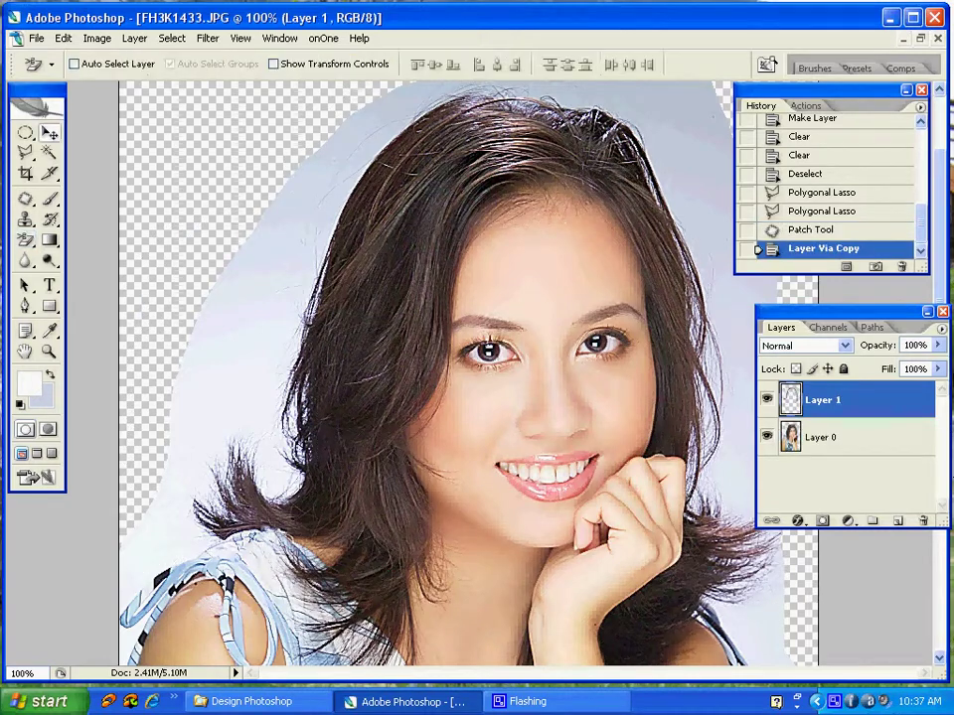
click(899, 521)
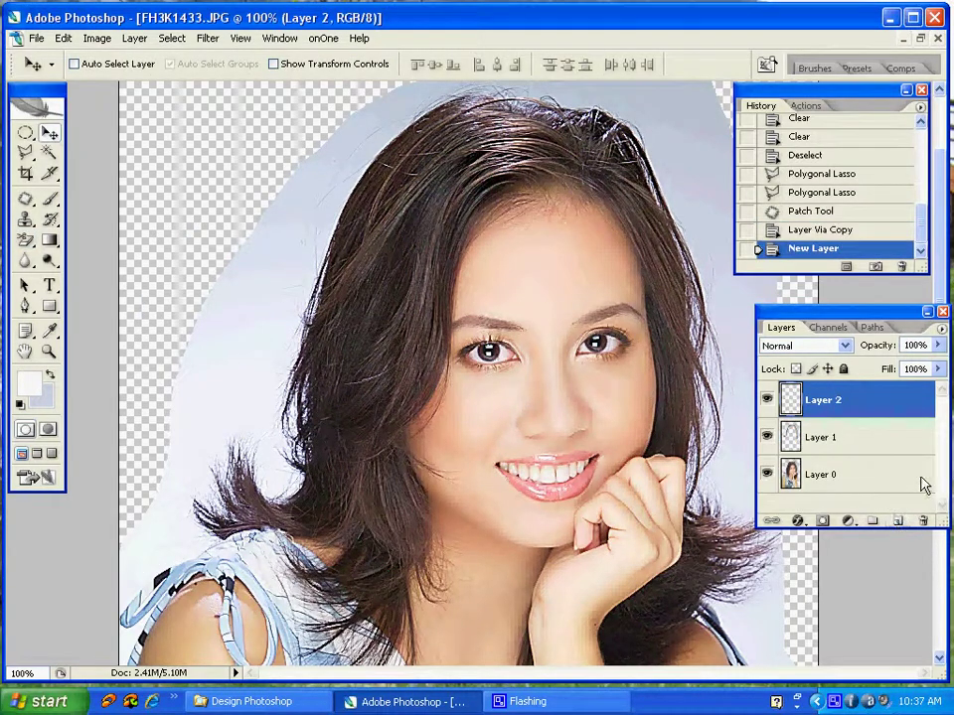
key(ctrl+bracketleft)
key(ctrl+bracketleft)
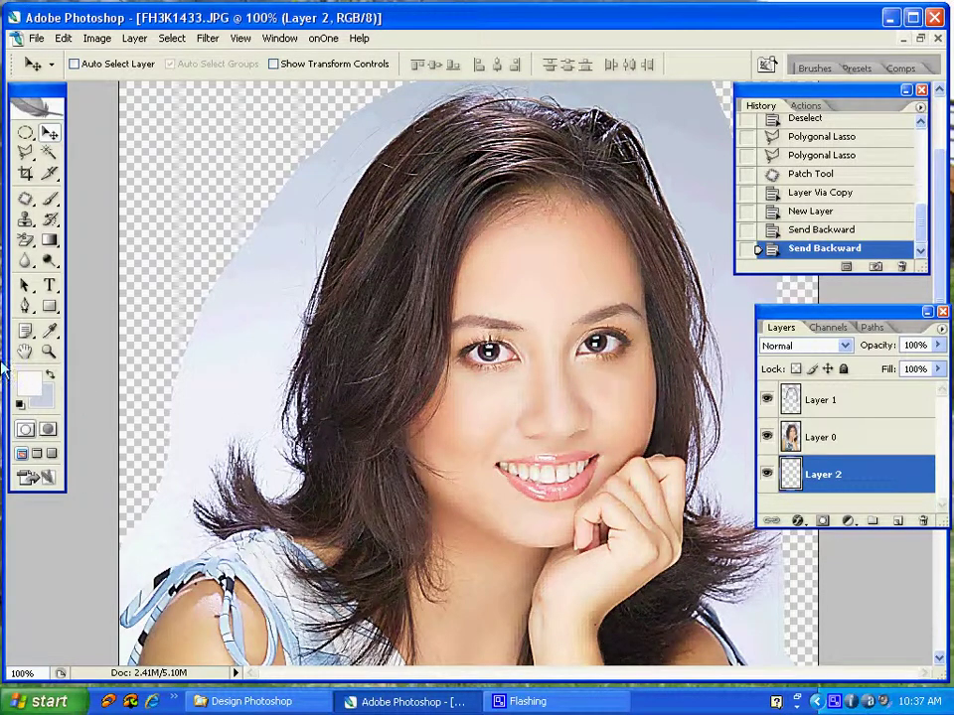
Fill the new bottom layer with web-safe light pink ff99ff
click(28, 380)
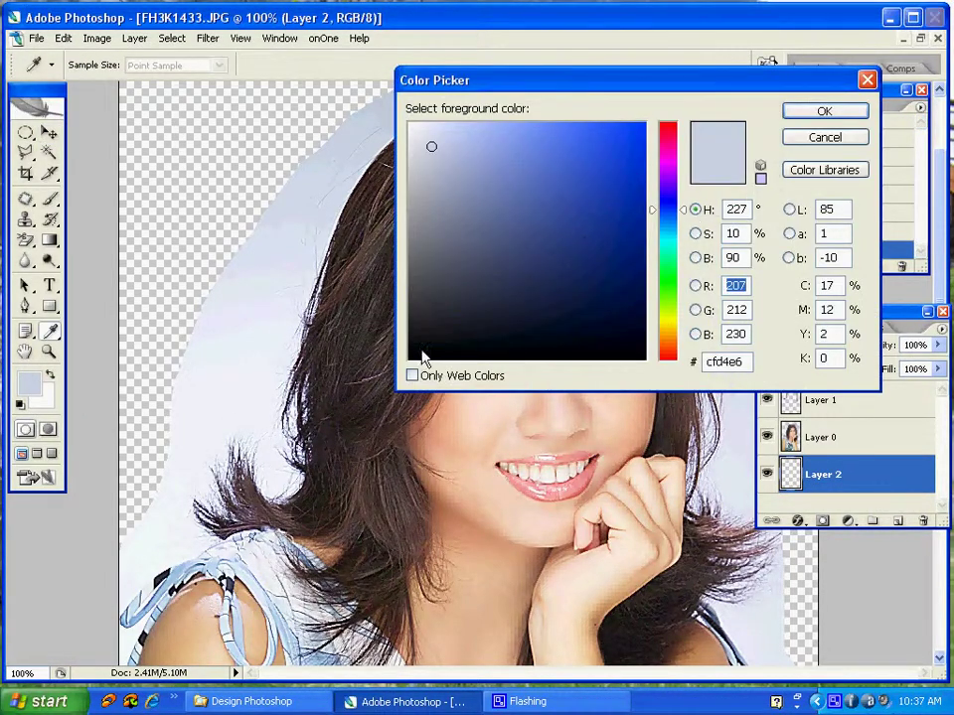
click(412, 376)
click(665, 162)
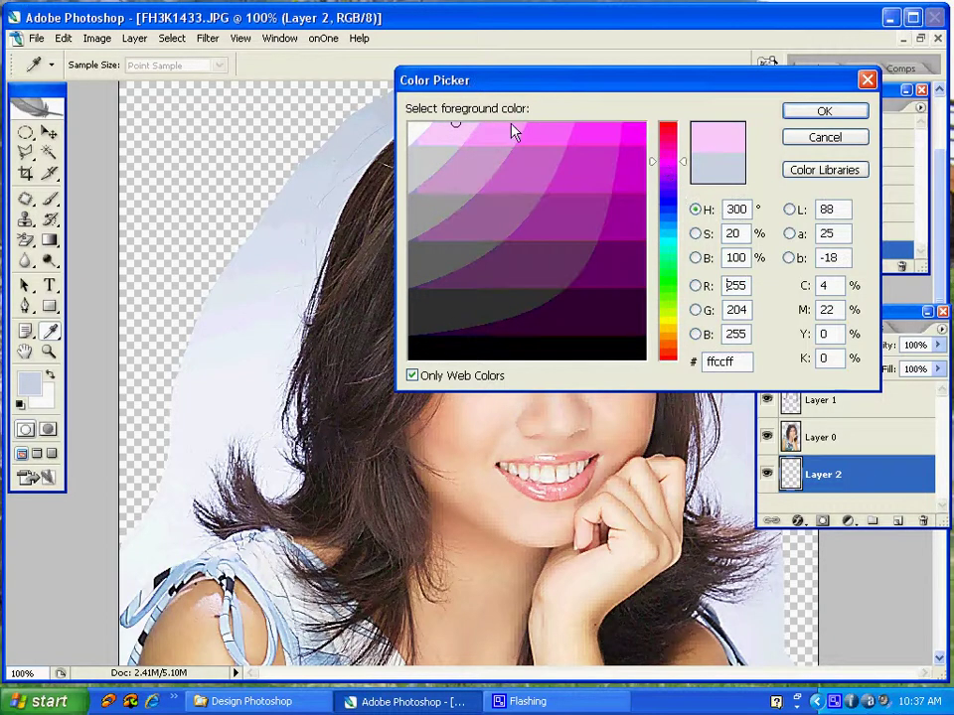
click(504, 127)
click(823, 111)
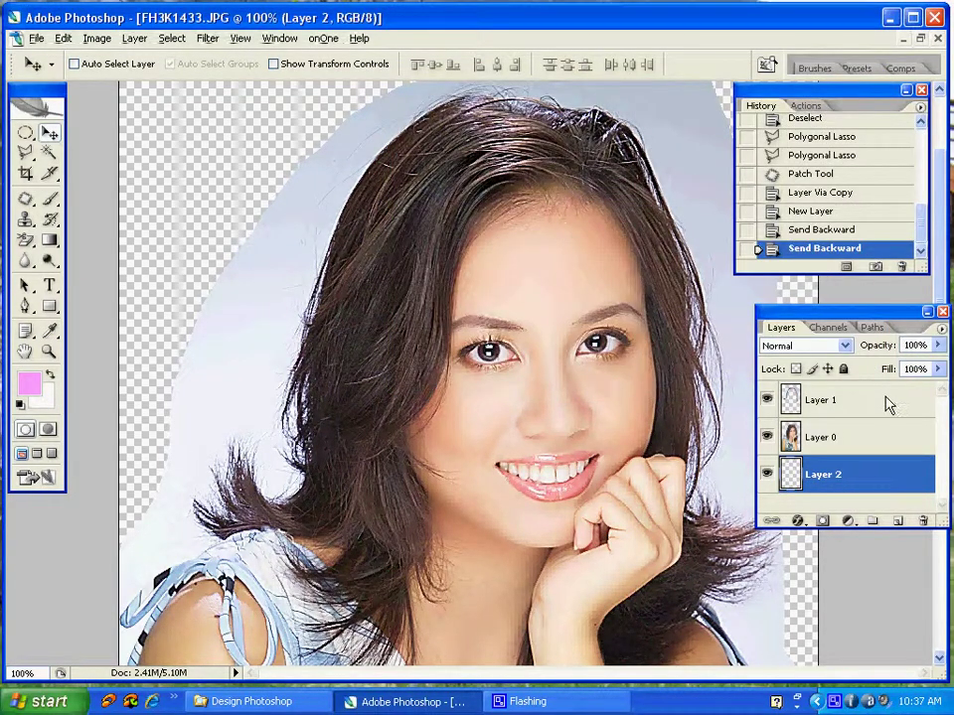
key(alt+BackSpace)
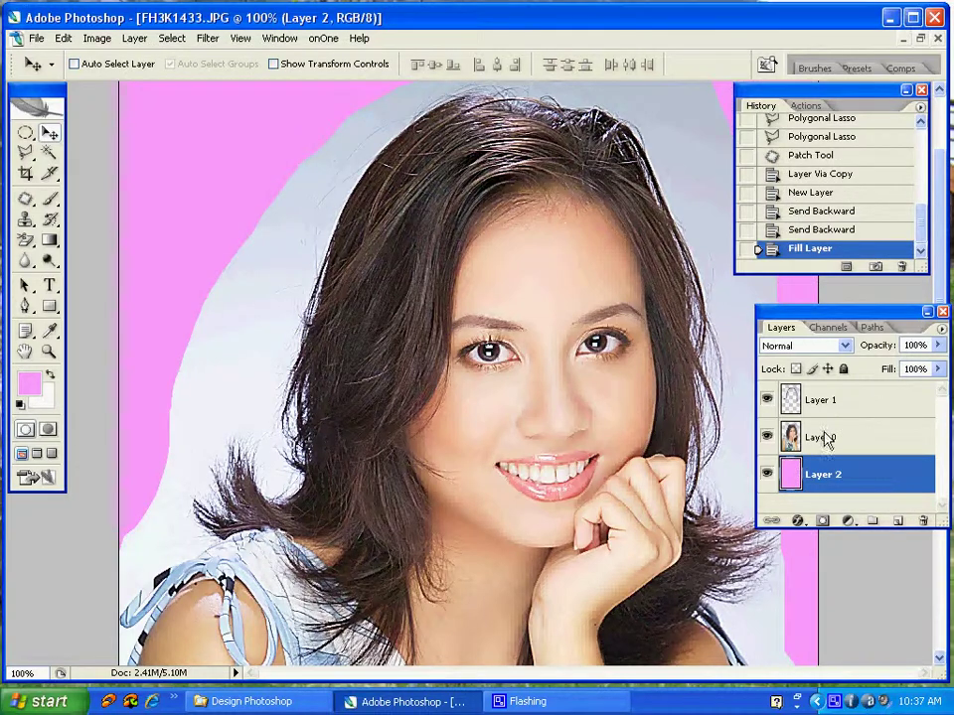
Hide Layer 0, move Layer 1 below it, and set Layer 1 to Multiply
click(768, 441)
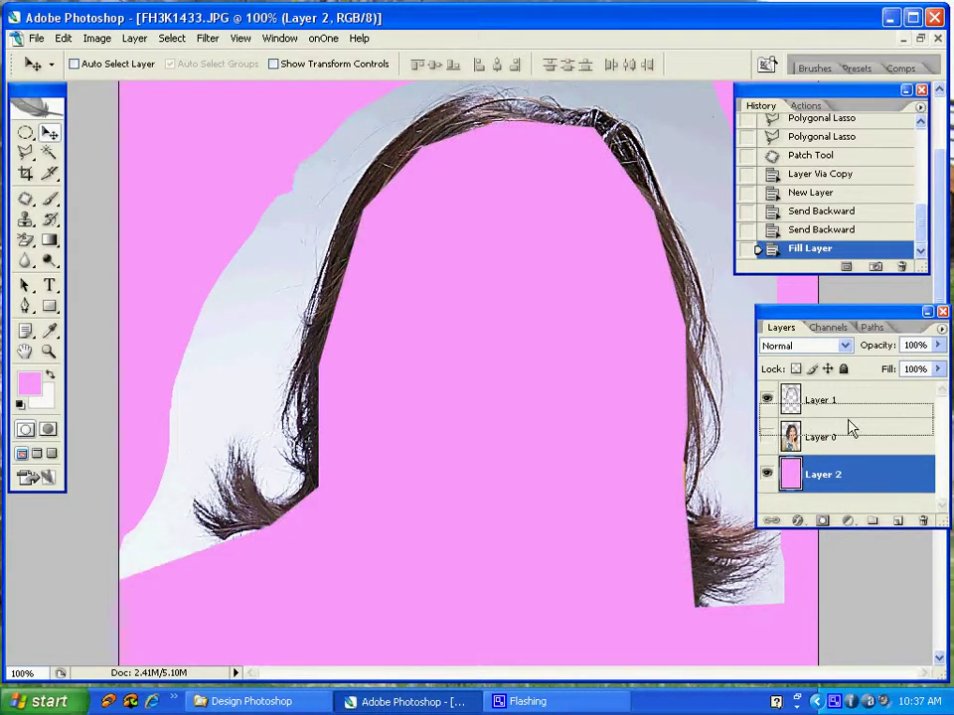
drag(850, 402, 843, 464)
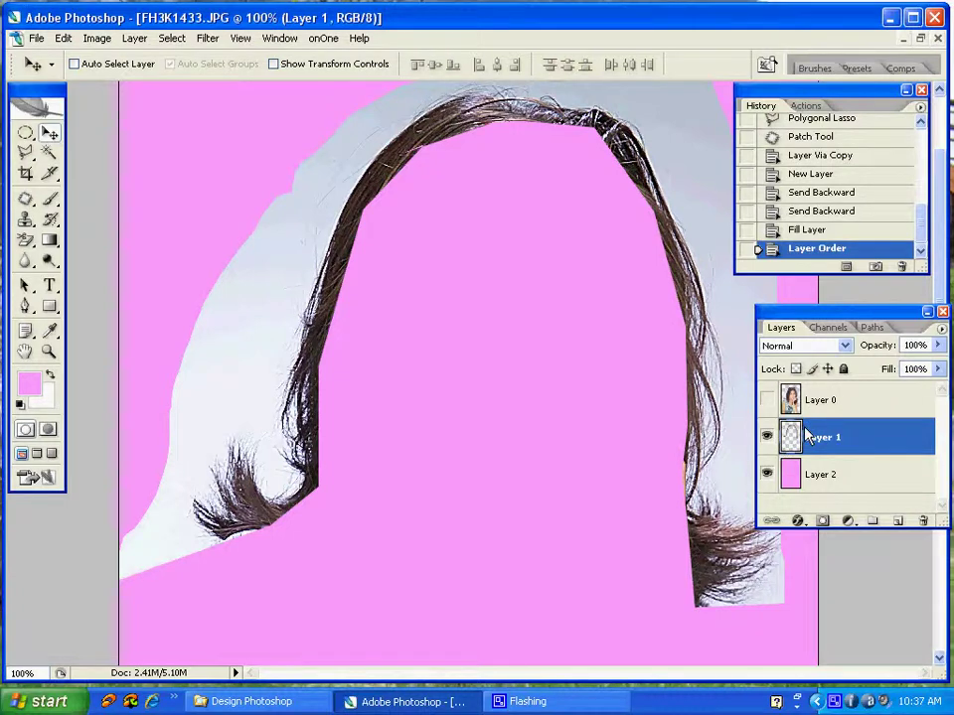
click(803, 346)
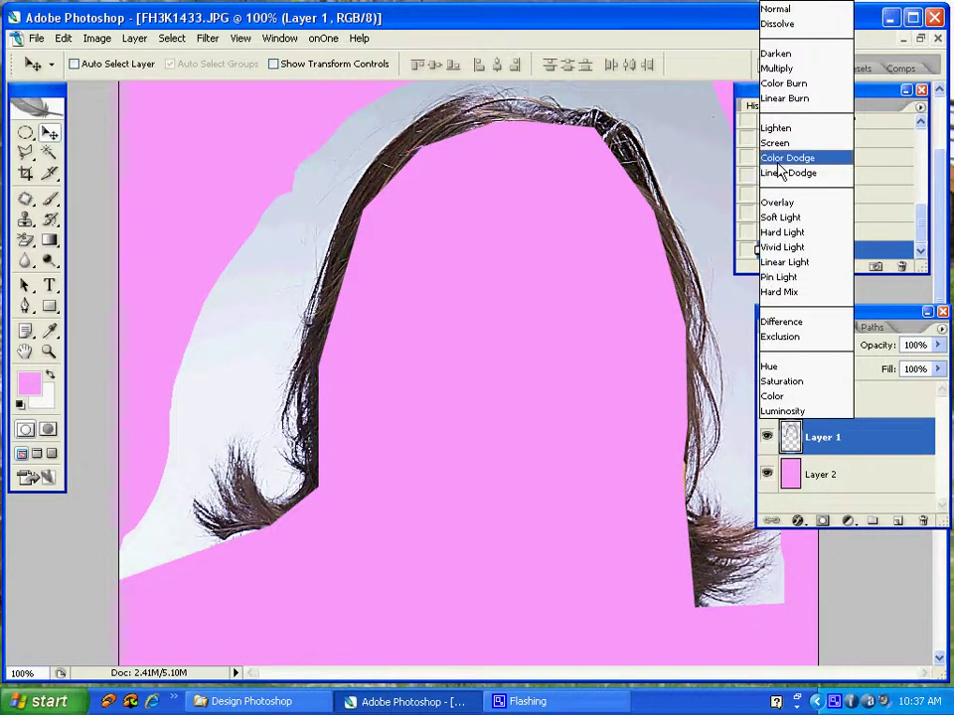
click(777, 68)
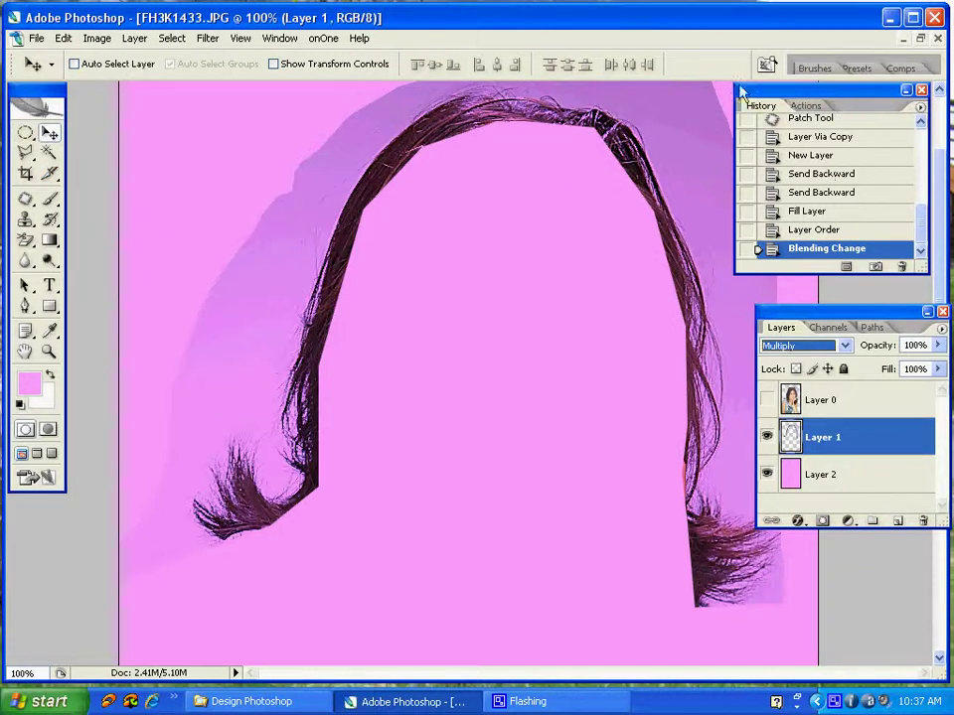
Apply Levels with white input ~242, shift the hair layer lower, then Levels again to 240
key(ctrl+l)
drag(719, 440, 696, 440)
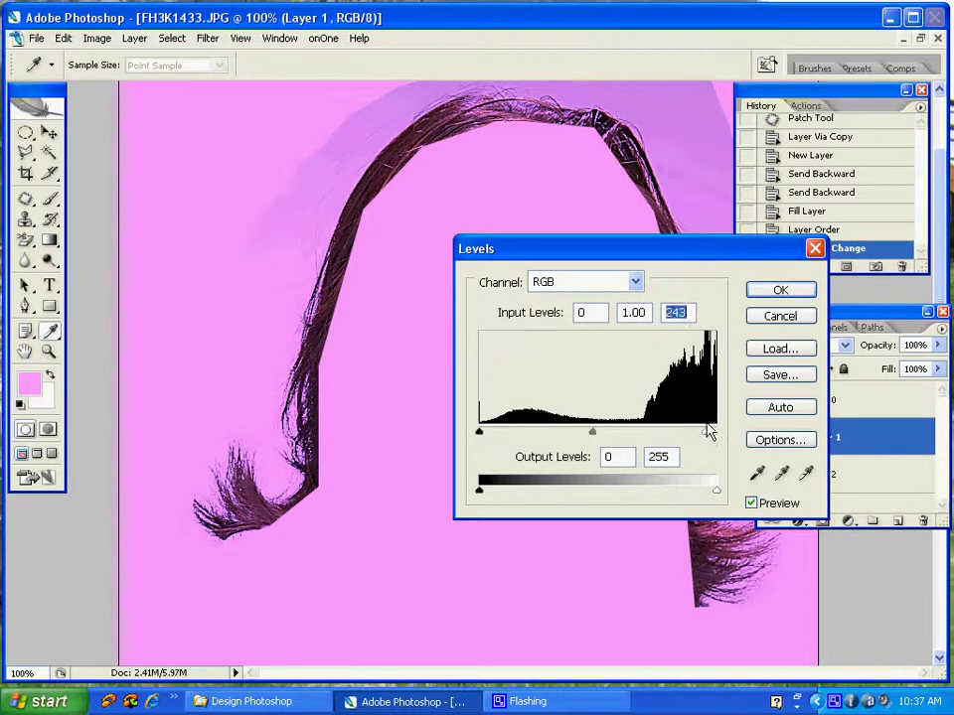
key(Return)
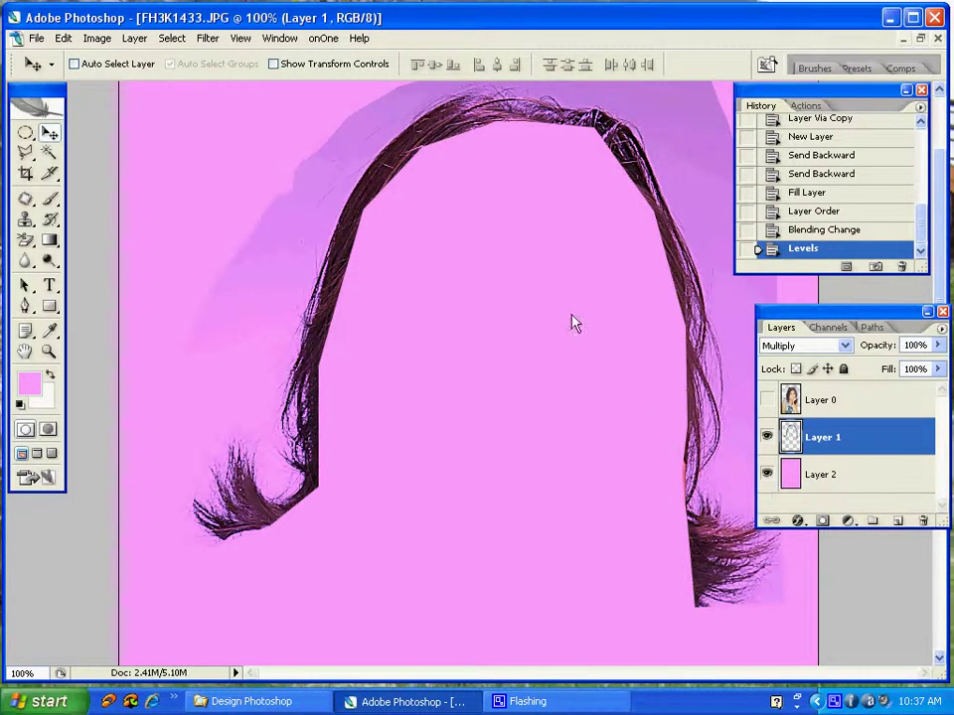
drag(573, 322, 545, 402)
key(ctrl+l)
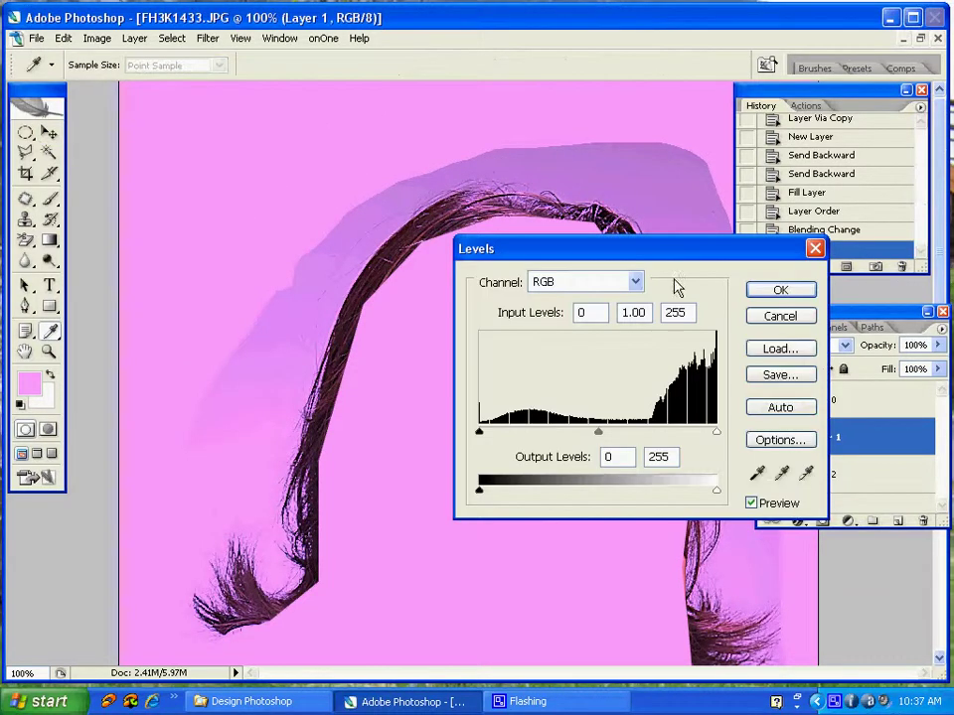
drag(716, 430, 698, 432)
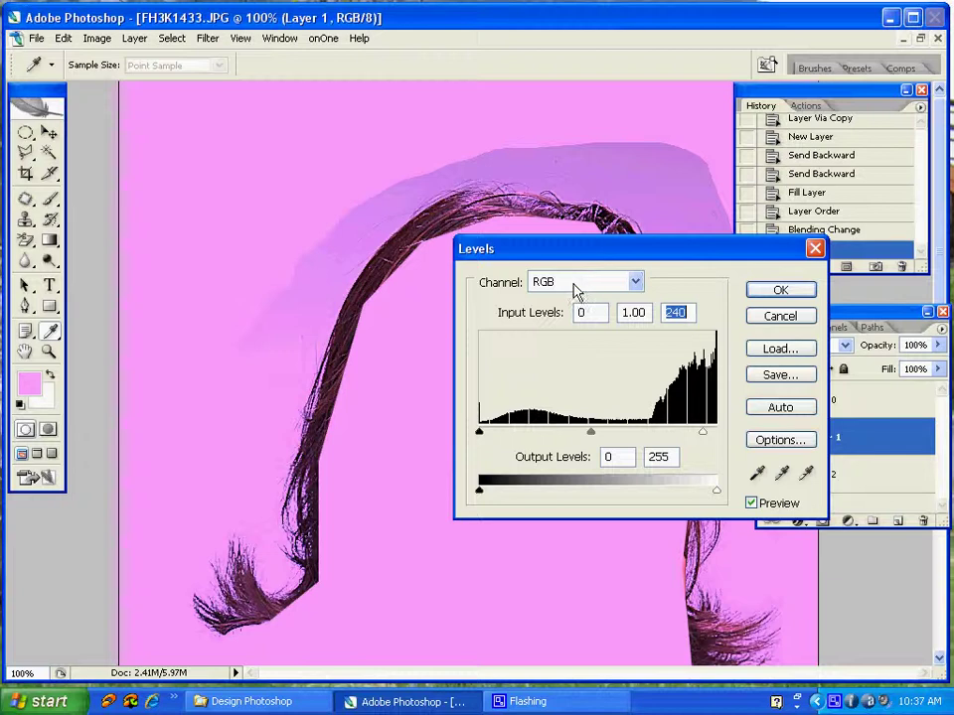
key(Return)
key(j)
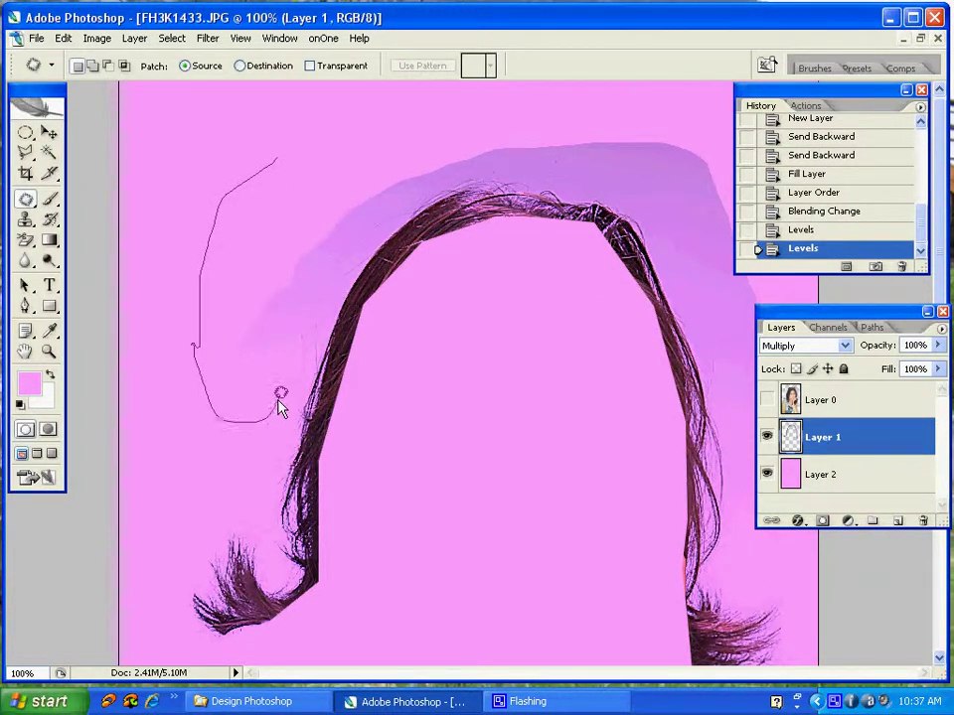
Outline the pale area above the hair top and feather it by 10 px
drag(747, 182, 360, 135)
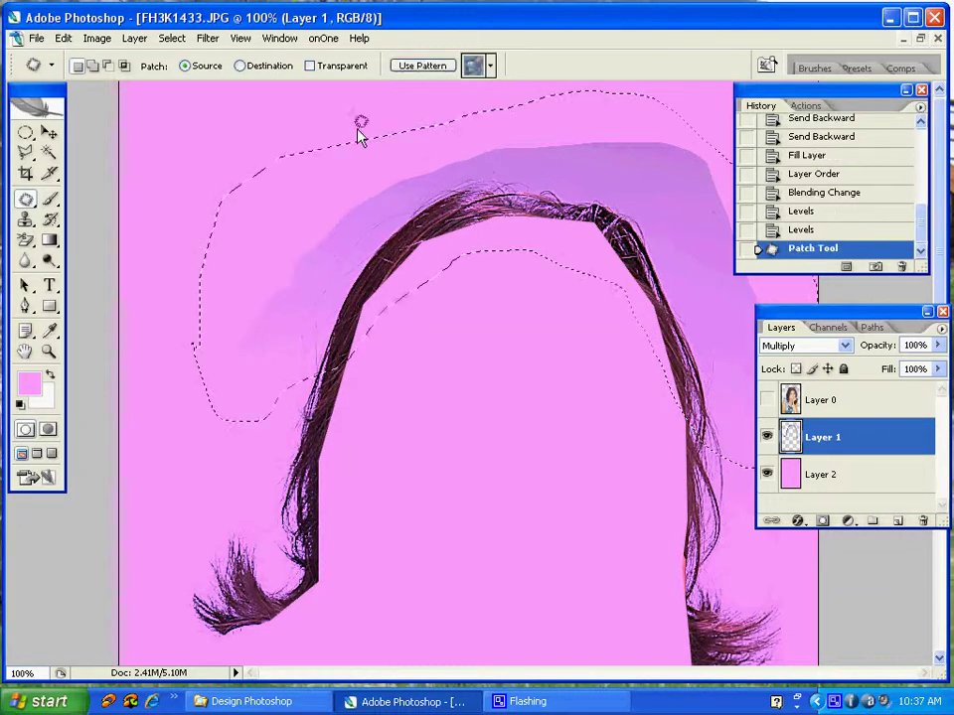
key(ctrl+alt+d)
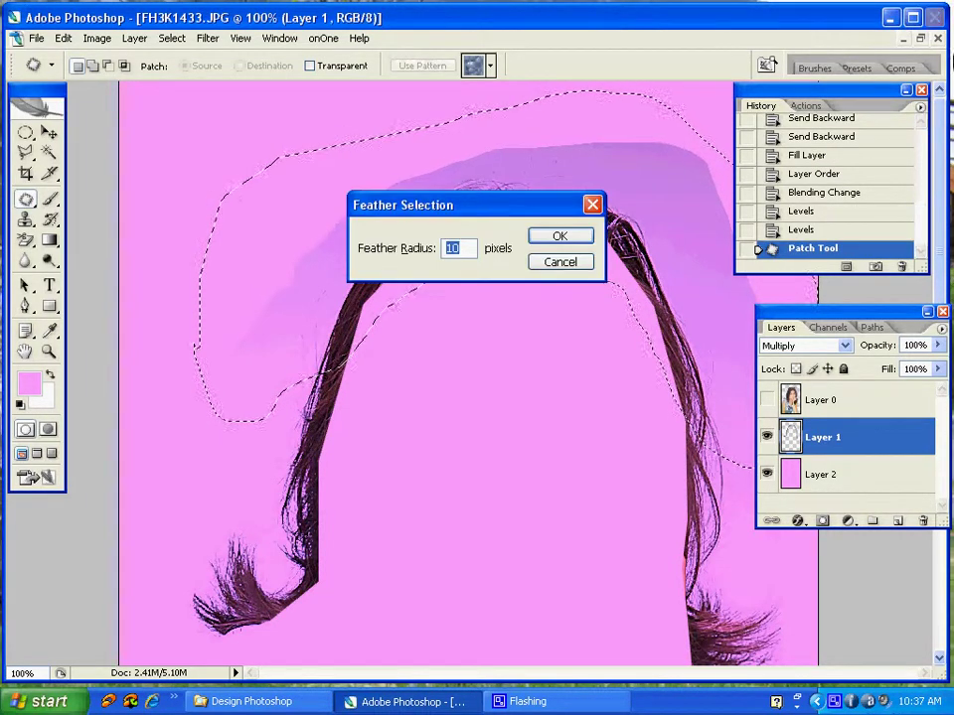
key(Return)
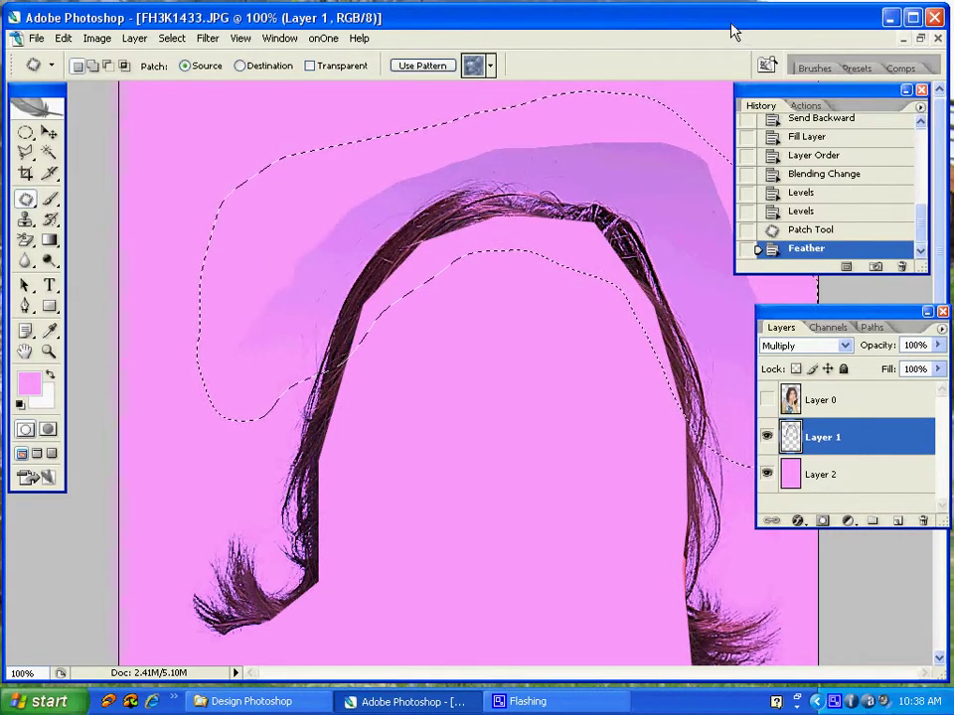
Brighten the feathered area with Levels white input around 197, then deselect
key(ctrl+l)
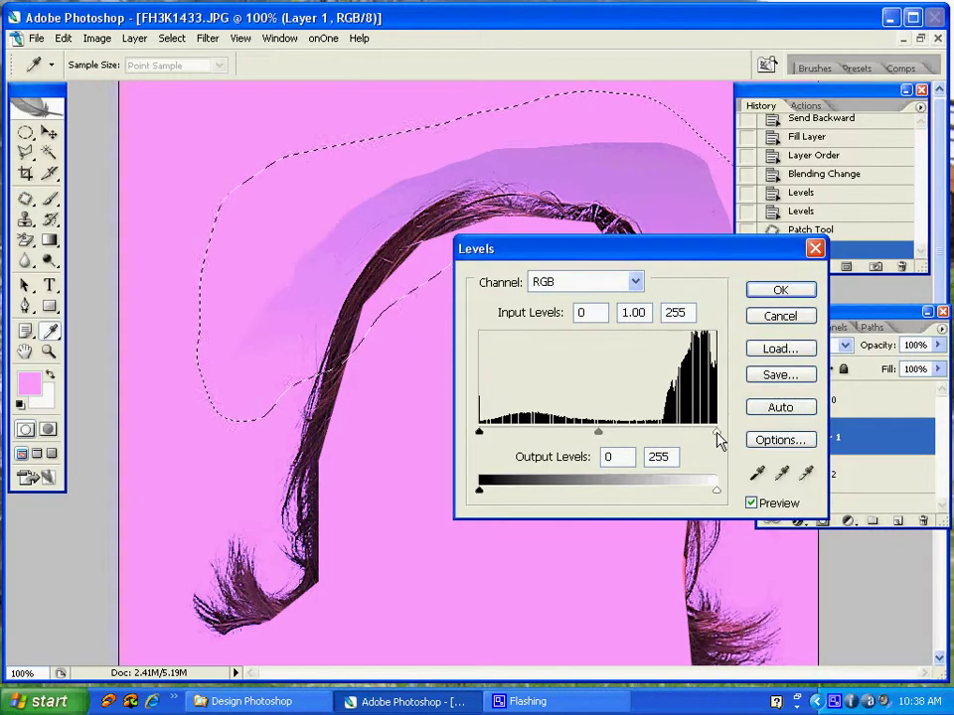
drag(716, 434, 666, 437)
drag(678, 434, 703, 438)
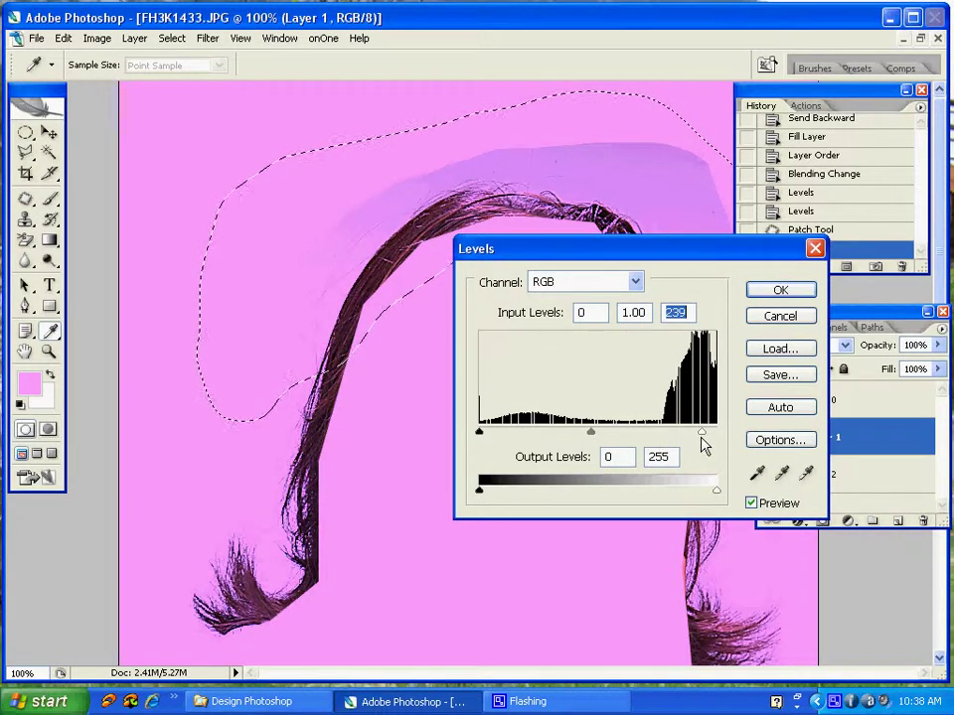
drag(701, 434, 662, 436)
click(790, 293)
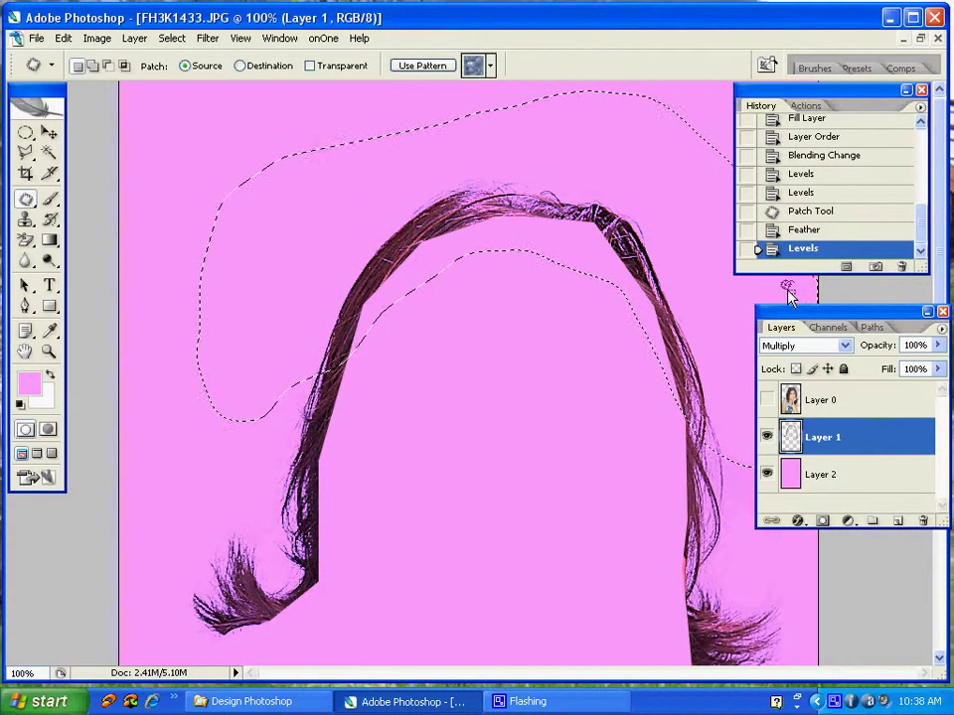
key(ctrl+d)
Show and select Layer 0, and set the plain Eraser to 80 px
click(767, 401)
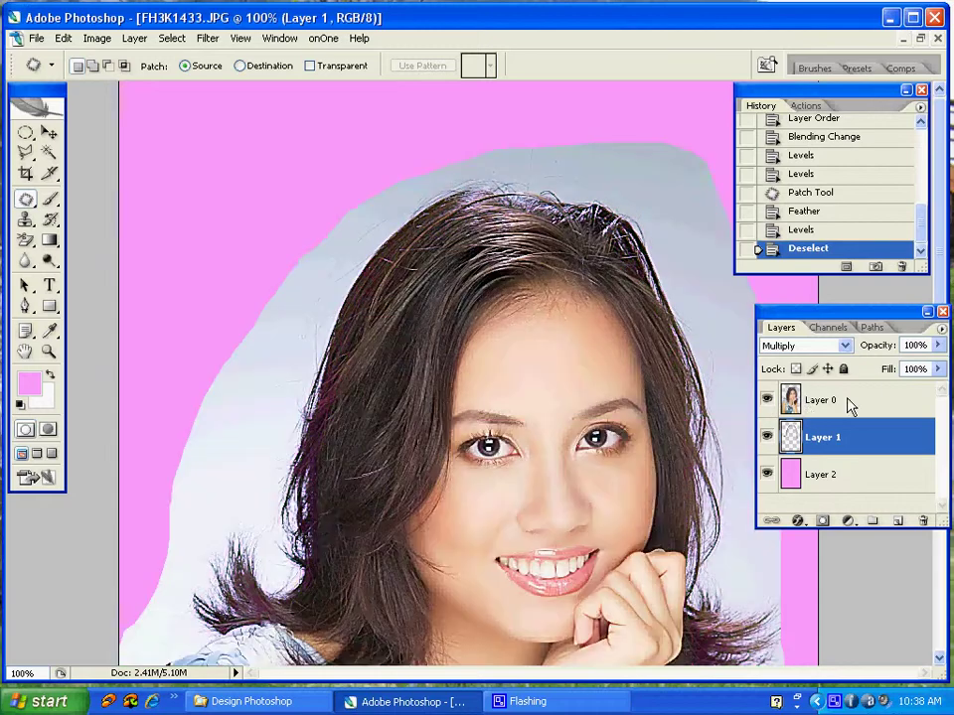
click(845, 401)
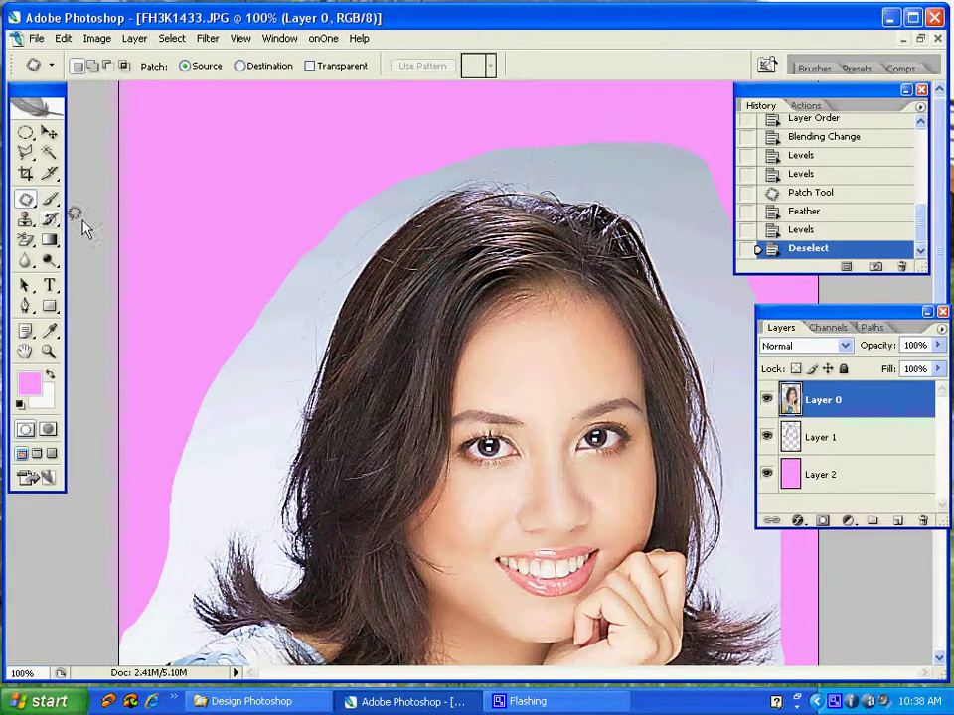
key(shift+e)
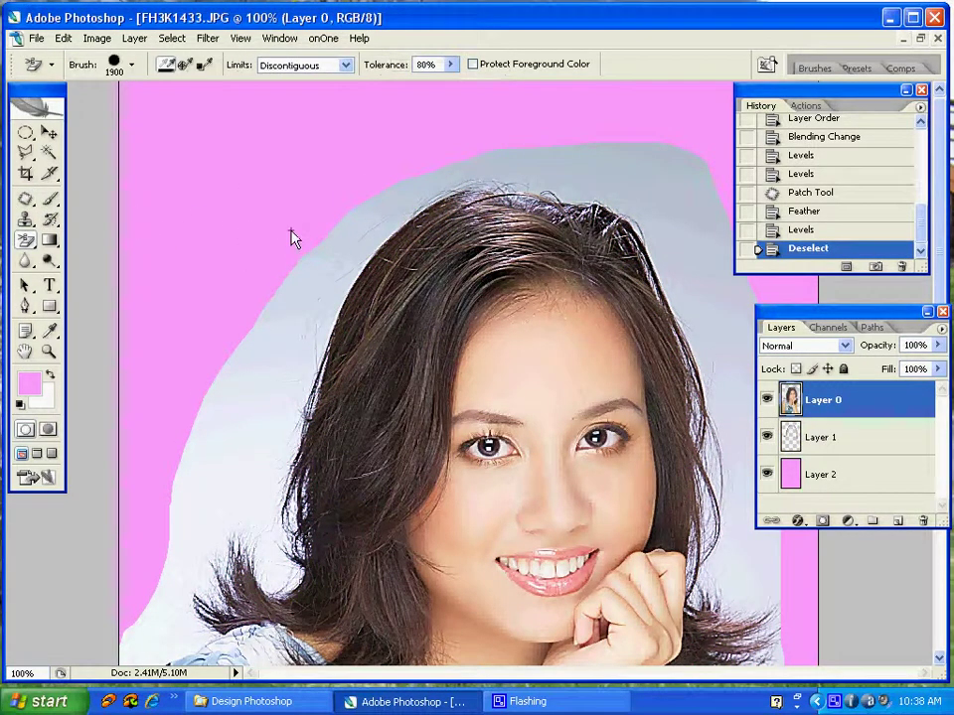
key(shift+e)
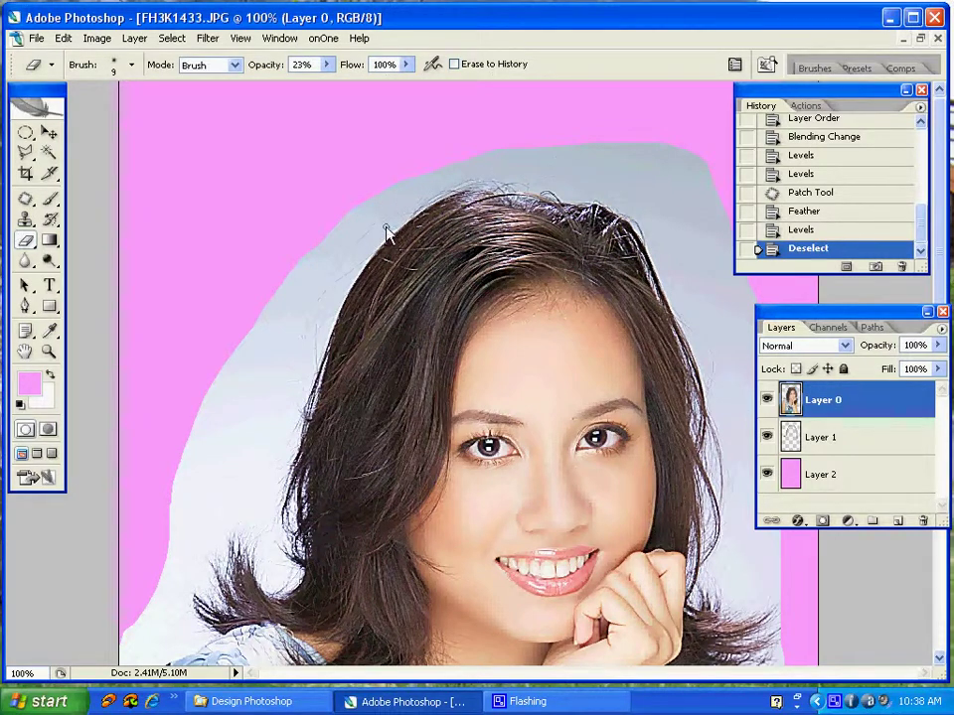
key(bracketright)
key(bracketright)
key(bracketright)
Erase the pale blue edge above the hair to pink at 100% opacity
drag(398, 192, 389, 205)
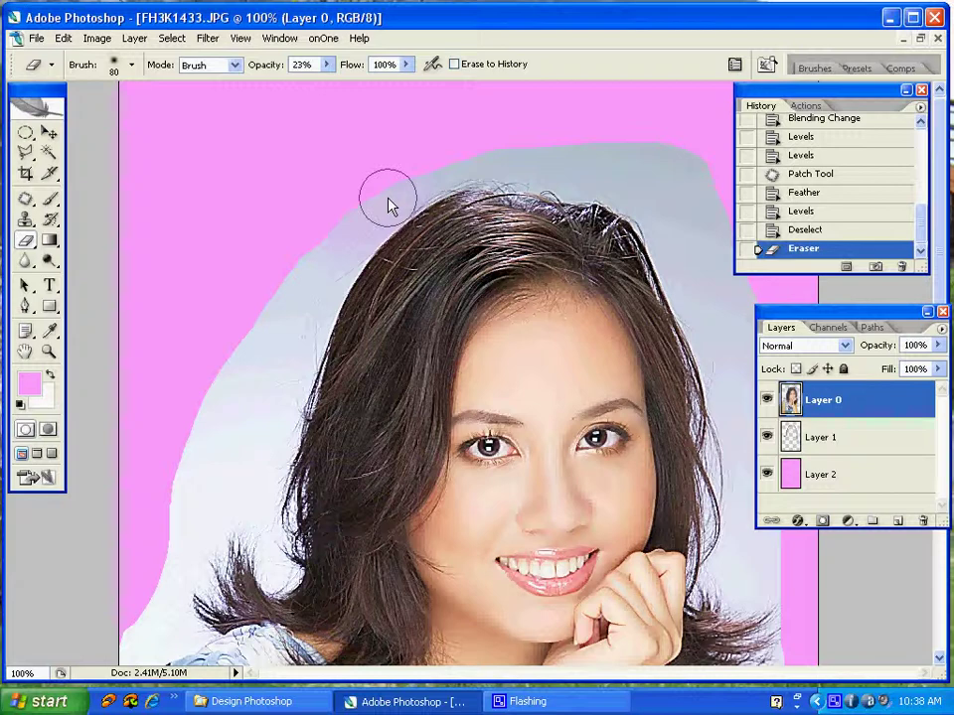
key(0)
mouse_move(389, 204)
mouse_down()
mouse_move(368, 220)
mouse_move(672, 167)
mouse_move(741, 353)
mouse_move(767, 378)
mouse_up()
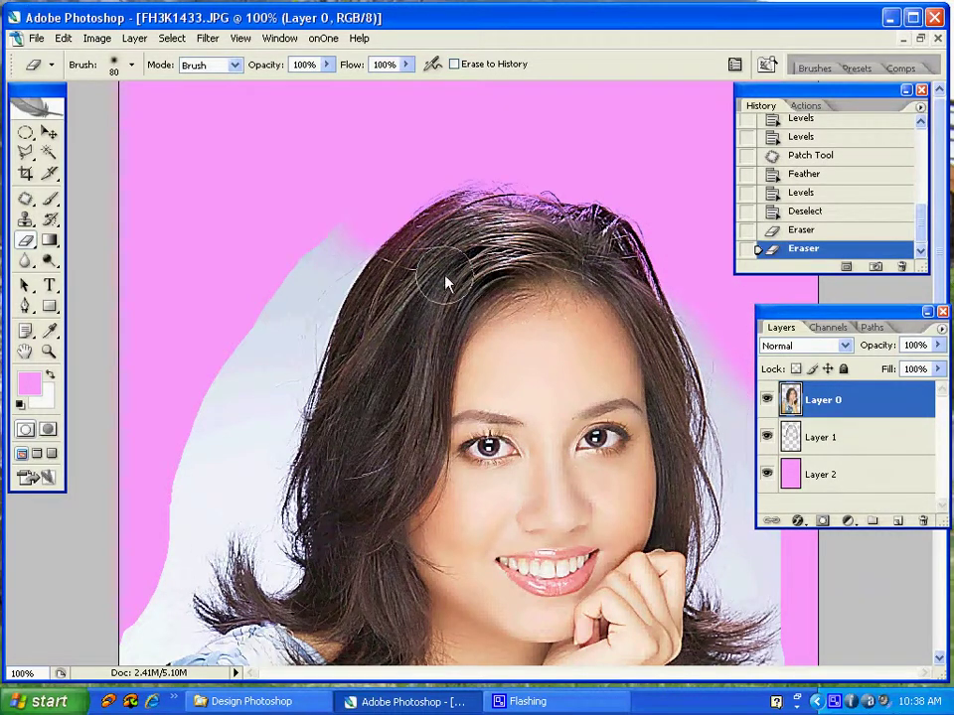
click(25, 239)
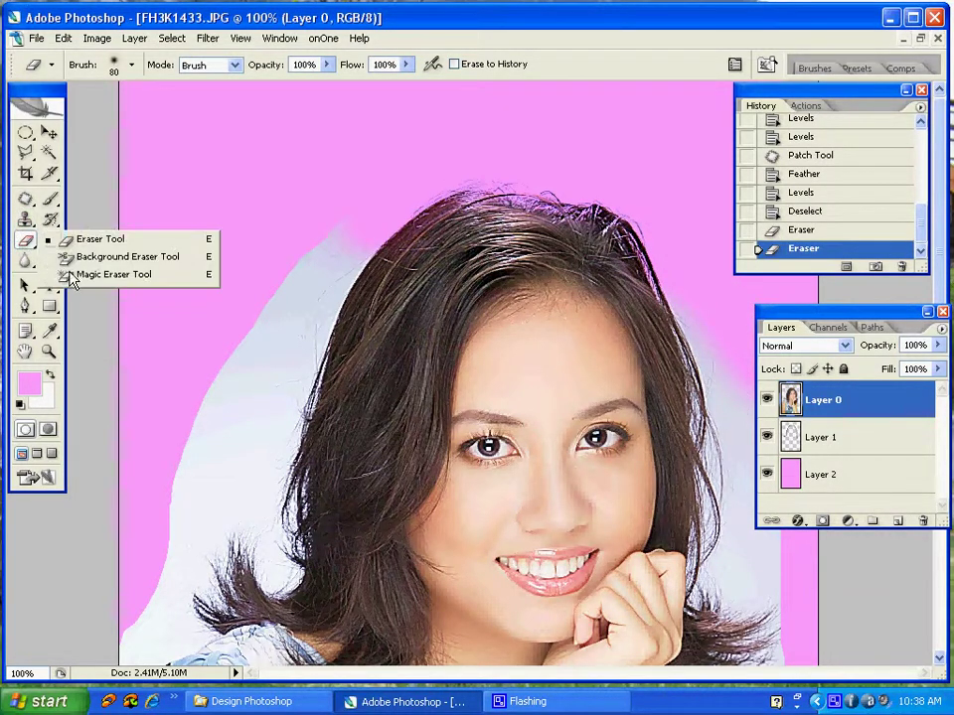
click(67, 257)
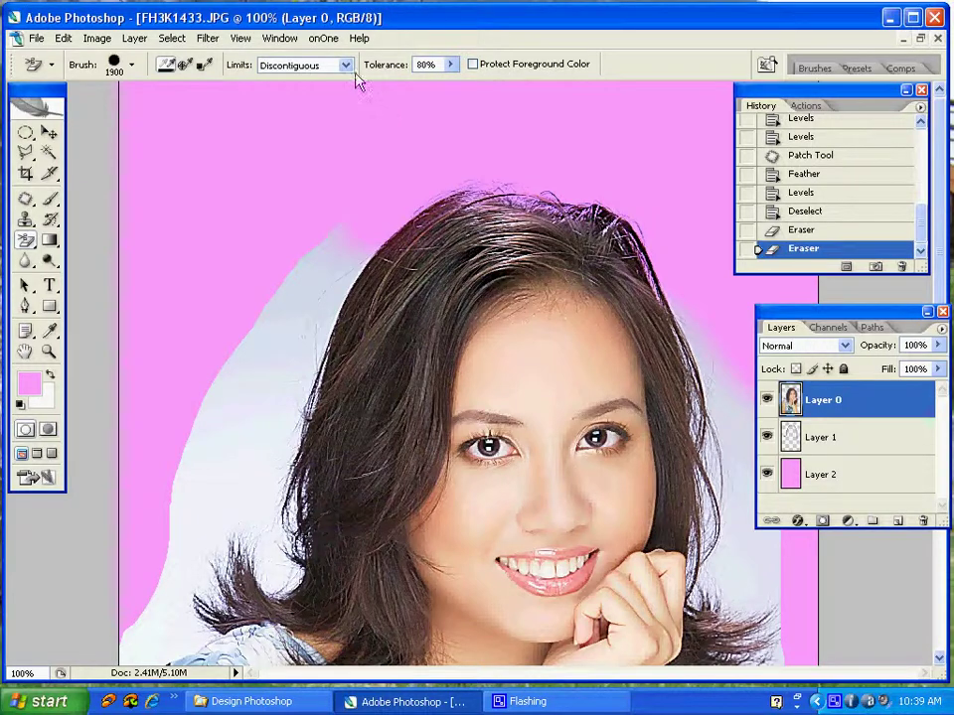
Revert to the opening History snapshot and make the first Polygonal Lasso state the restore source
scroll(930, 197, up, 3)
scroll(930, 196, up, 5)
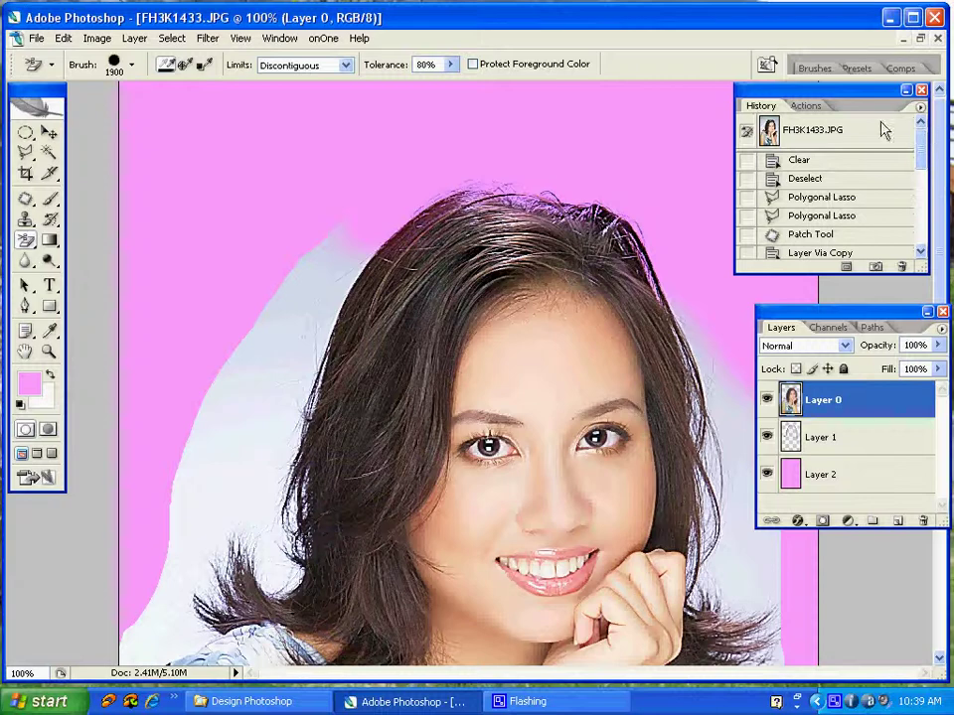
click(767, 135)
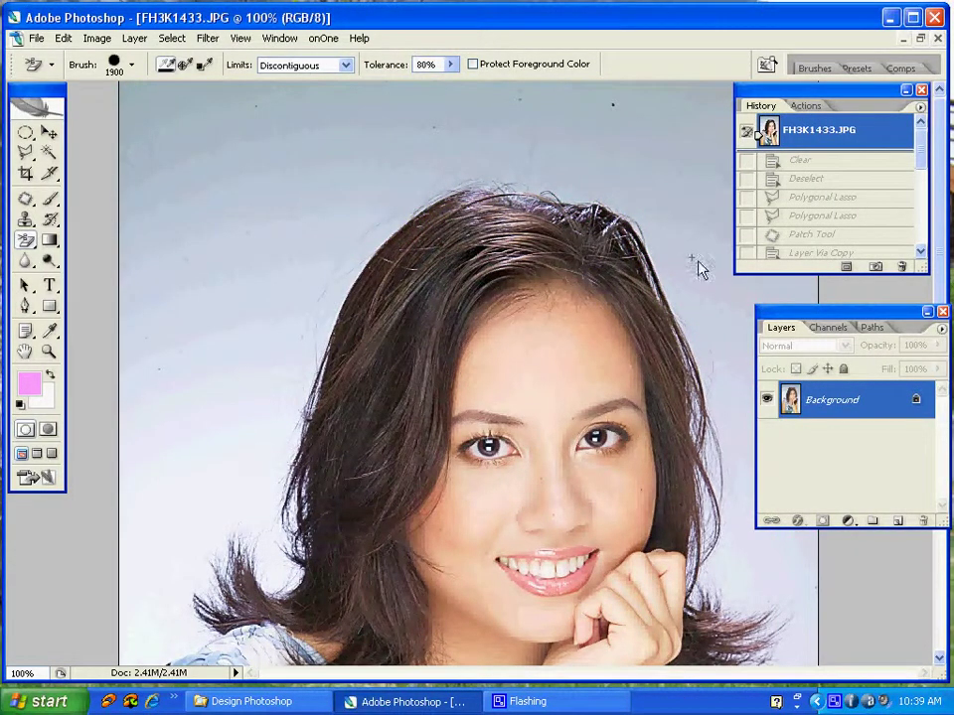
click(746, 197)
Select the History Brush Tool and bring up the Flashing window from the taskbar
click(50, 199)
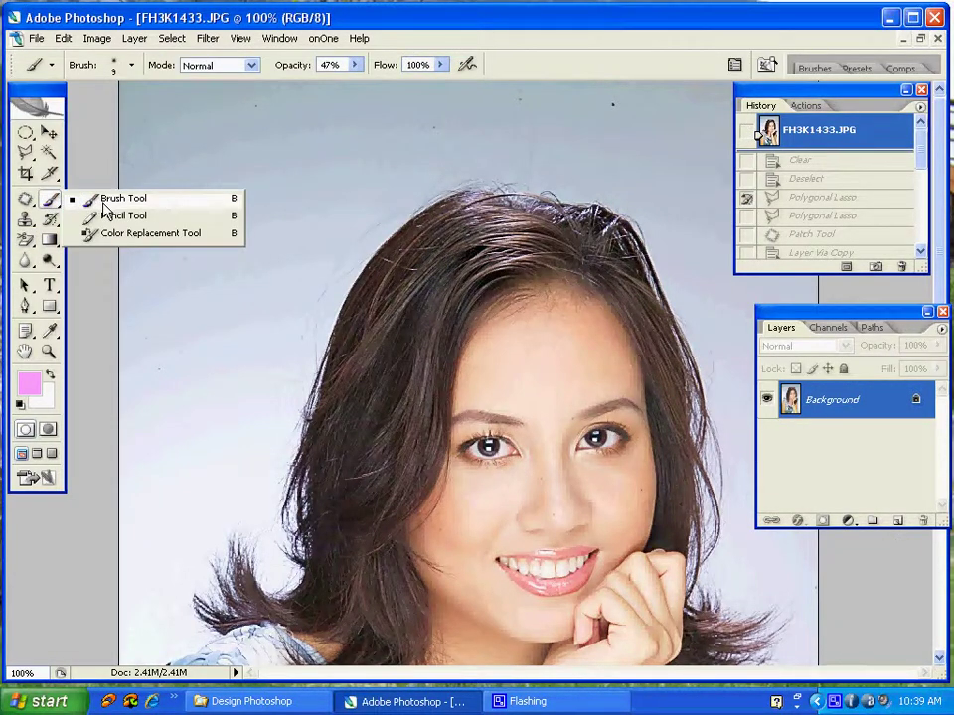
click(50, 219)
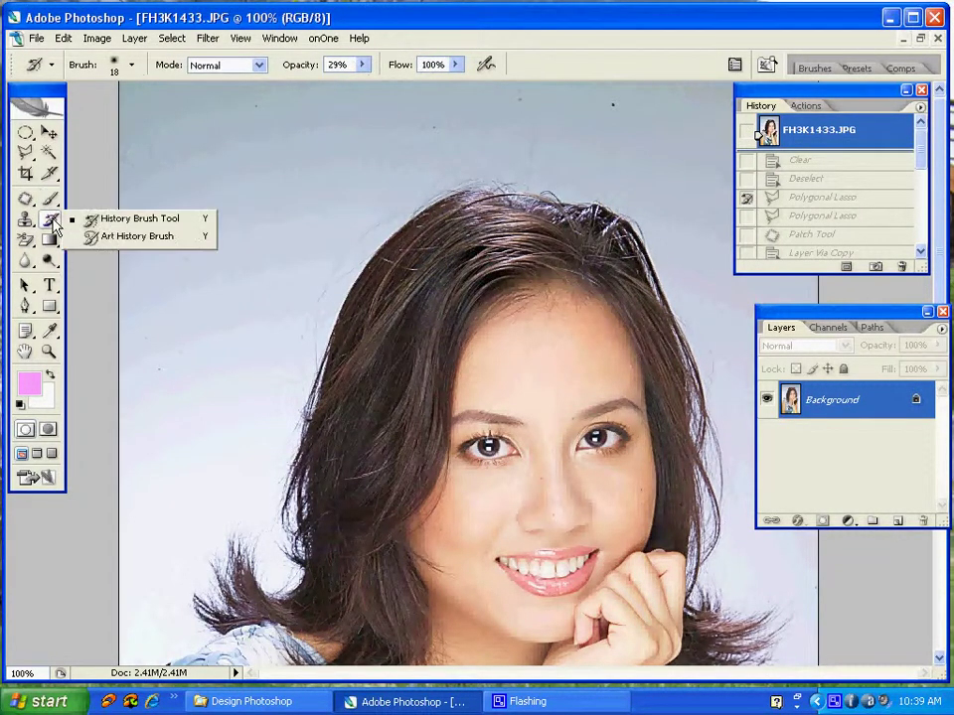
click(128, 221)
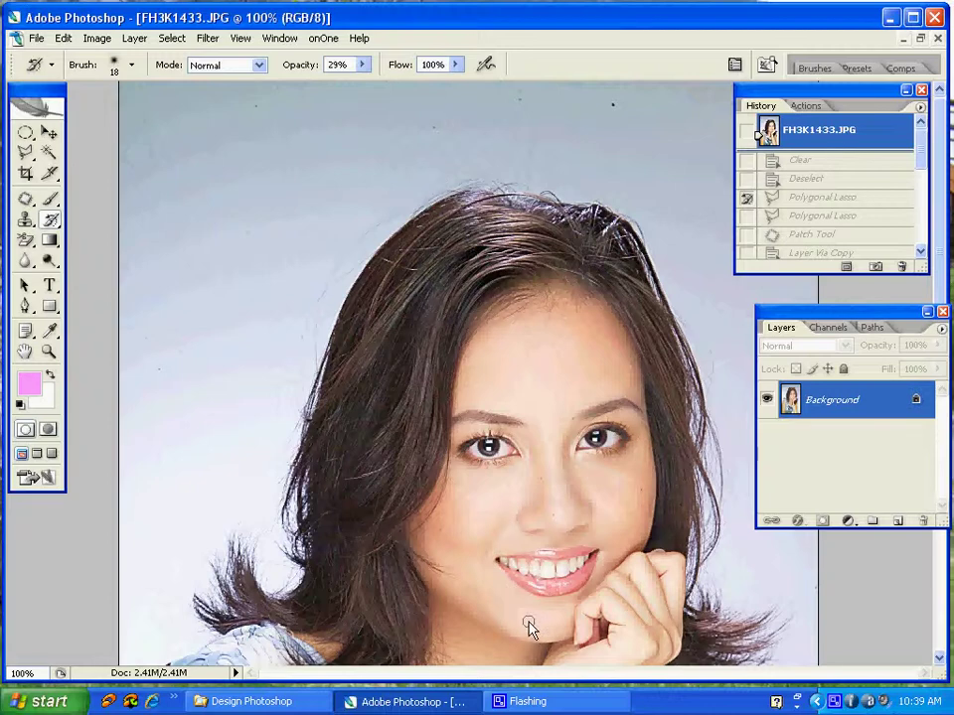
click(551, 703)
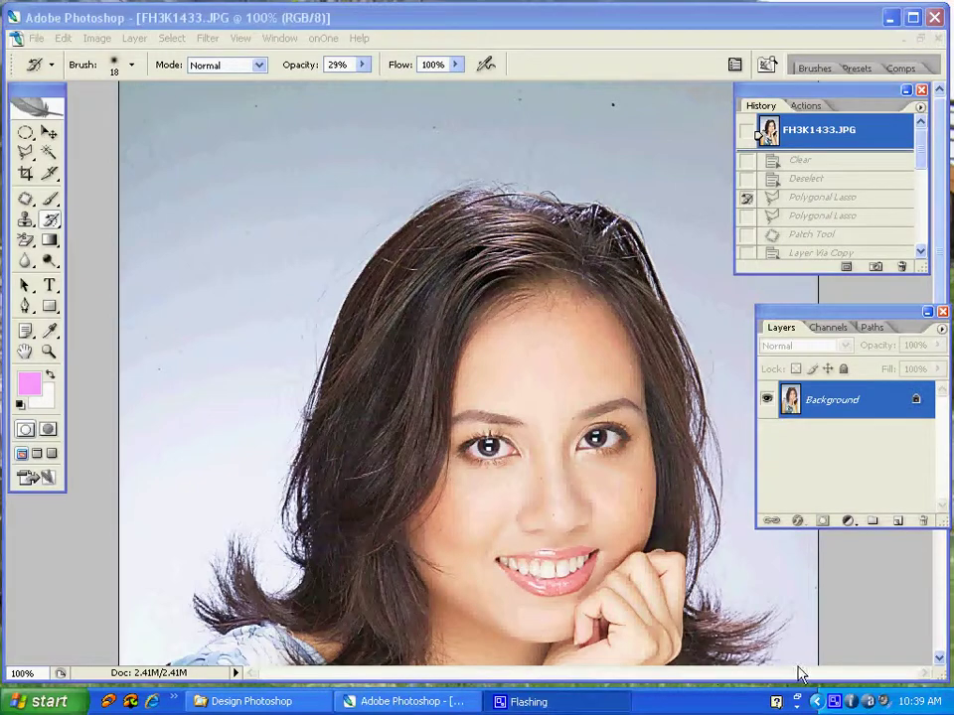